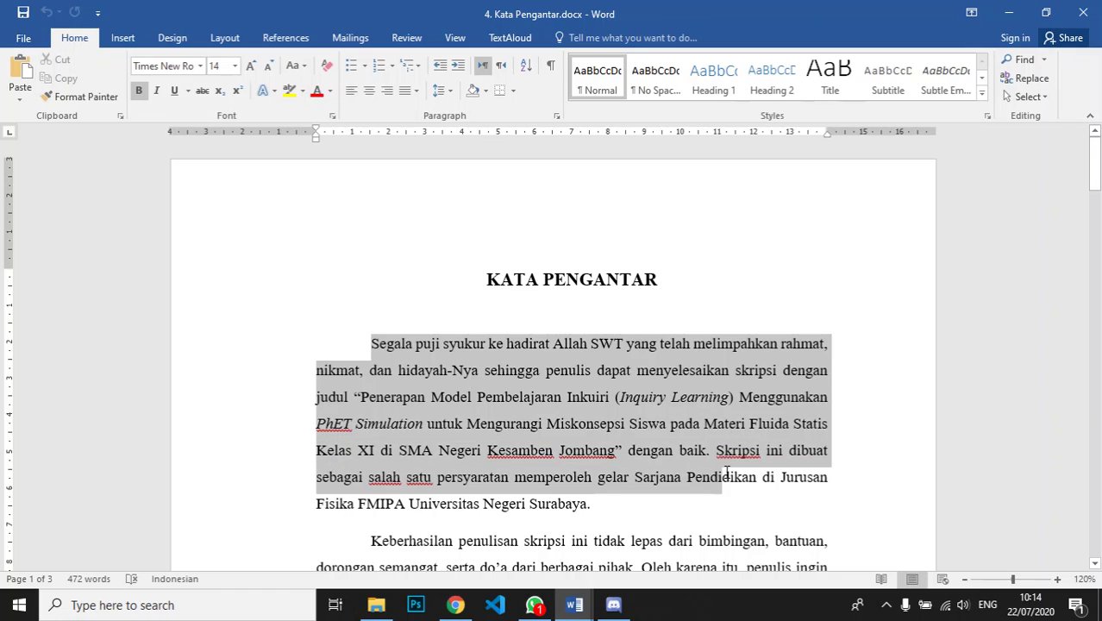
Step: Examine the Kata Pengantar document's heading, opening paragraphs and numbered acknowledgement list
{"action": "left_click", "coordinate": [373, 354]}
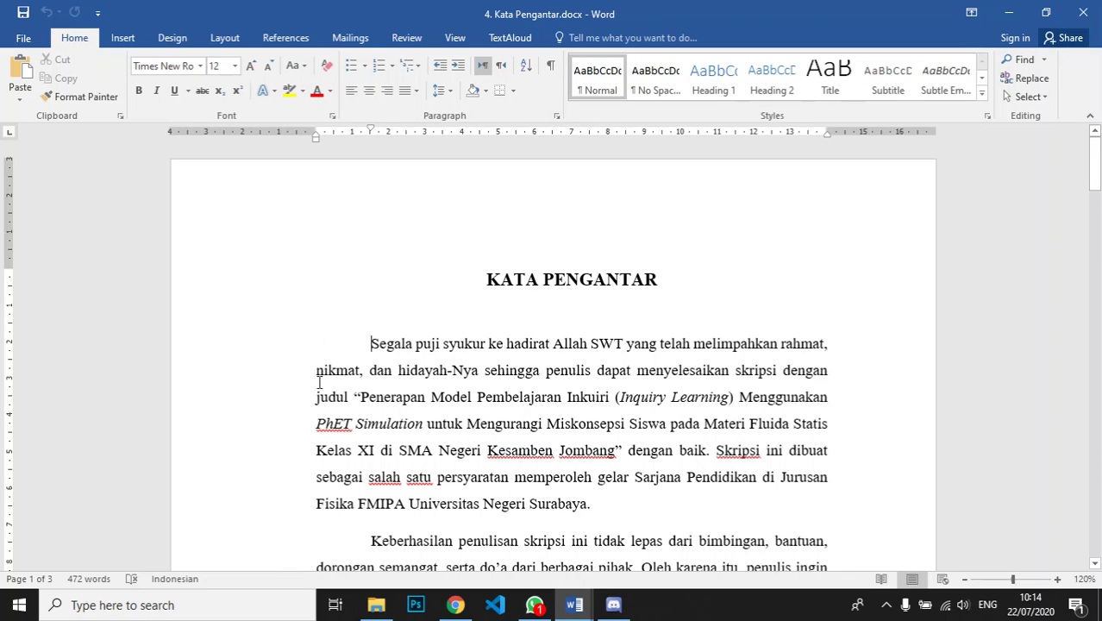
{"action": "left_click", "coordinate": [318, 372]}
{"action": "scroll", "coordinate": [548, 418], "scroll_direction": "down", "scroll_amount": 8}
{"action": "scroll", "coordinate": [549, 418], "scroll_direction": "up", "scroll_amount": 7}
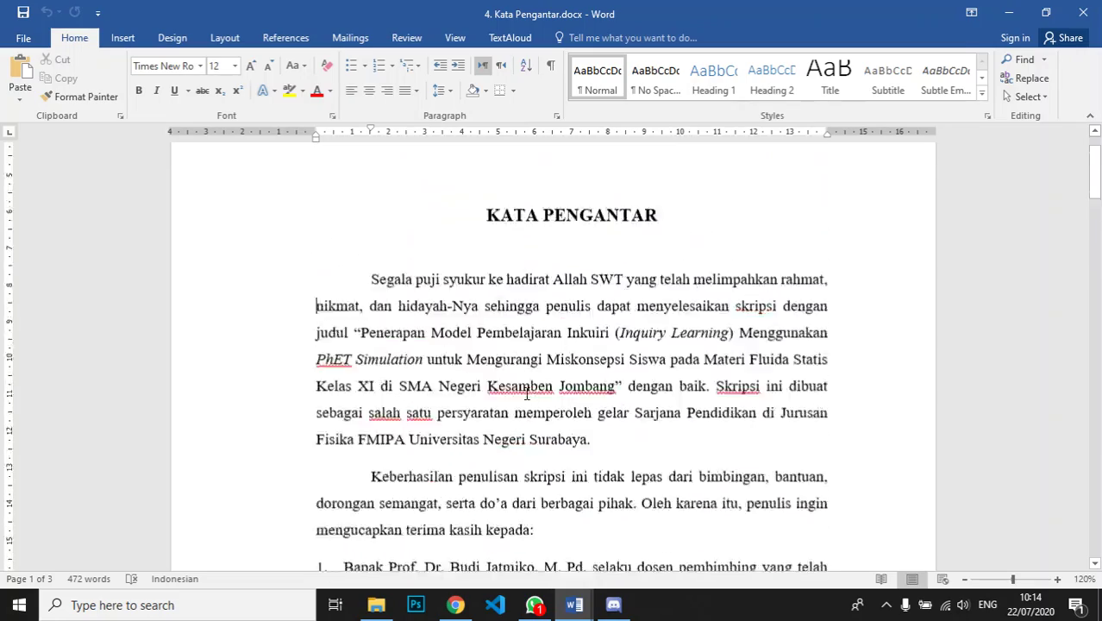
{"action": "scroll", "coordinate": [345, 328], "scroll_direction": "down", "scroll_amount": 4}
{"action": "left_click", "coordinate": [321, 263]}
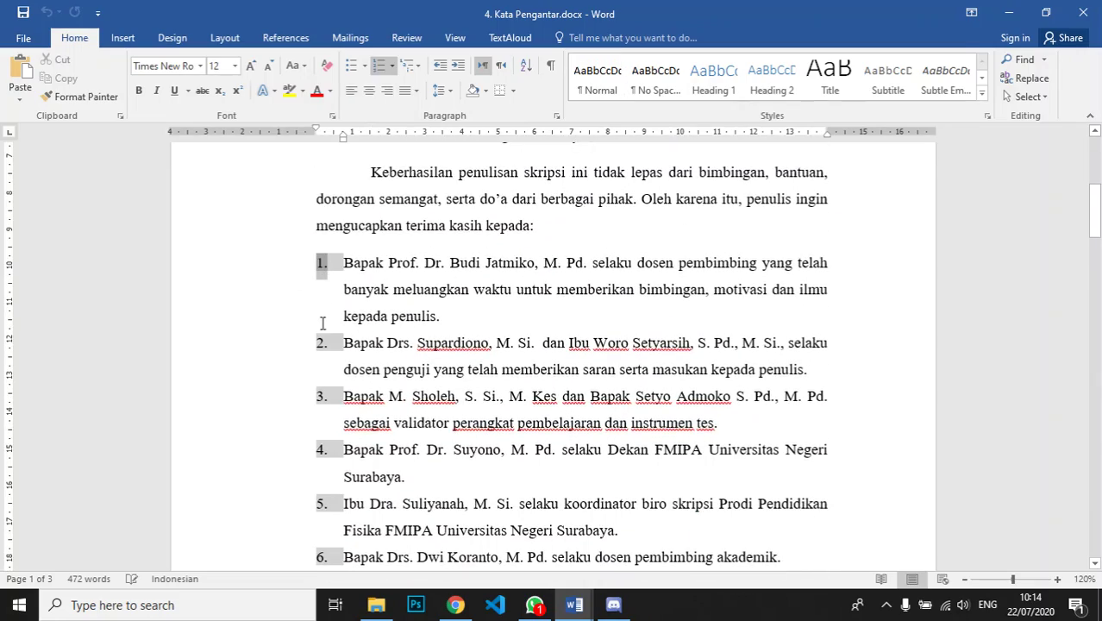
{"action": "left_click", "coordinate": [320, 321]}
{"action": "scroll", "coordinate": [426, 336], "scroll_direction": "down", "scroll_amount": 3}
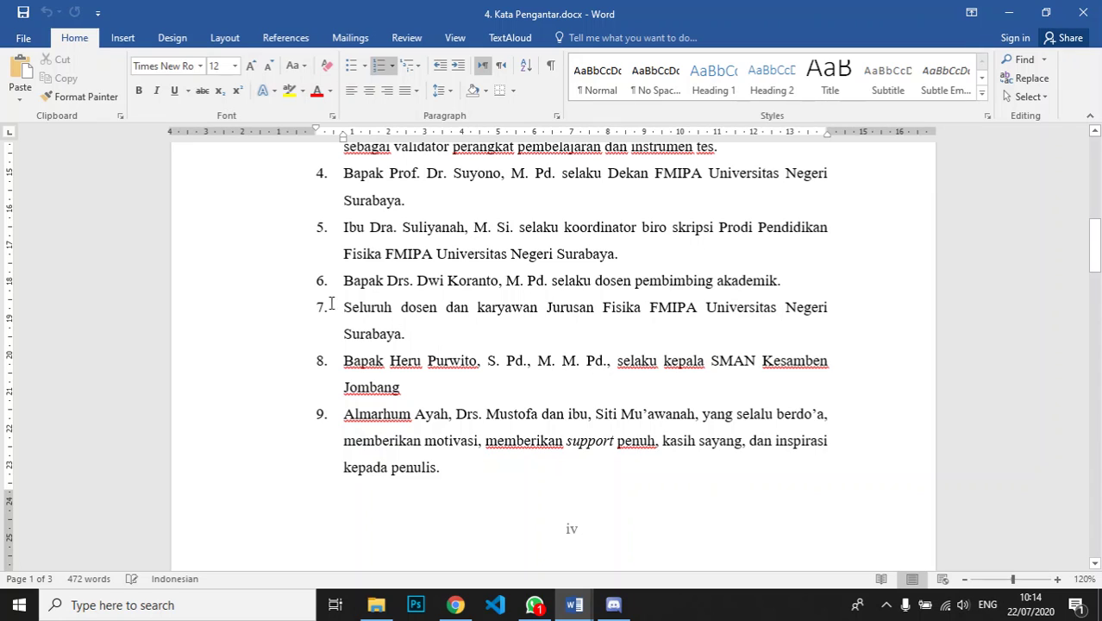
{"action": "scroll", "coordinate": [330, 303], "scroll_direction": "up", "scroll_amount": 10}
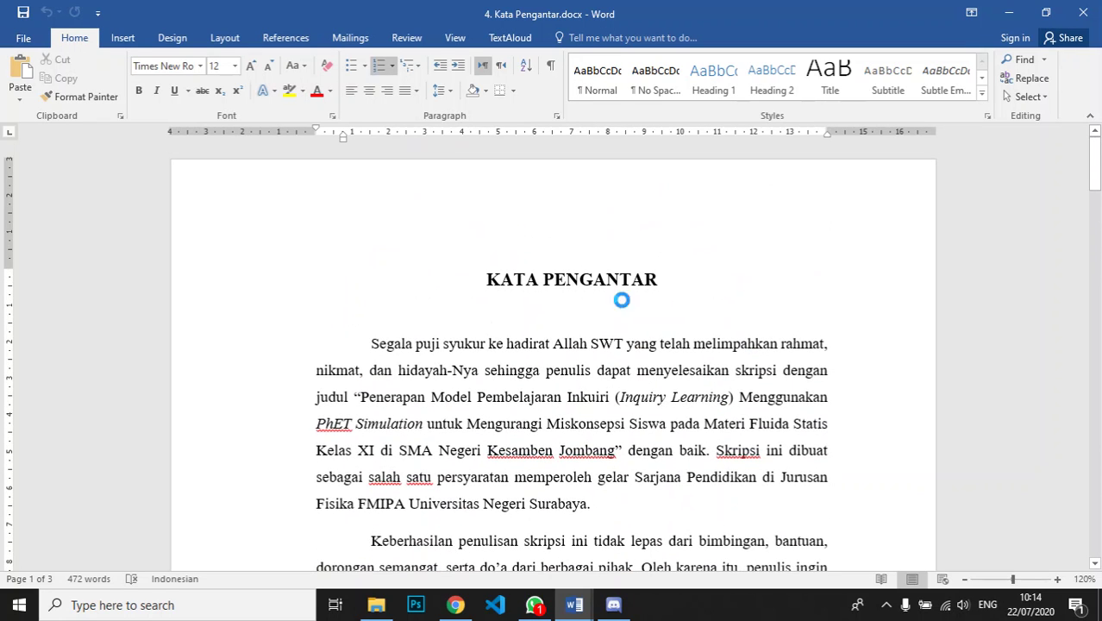
{"action": "left_click", "coordinate": [622, 300]}
Step: In Latihan word.docx, insert a page break after 2020 on the cover and enter "jkahsdlkajskdasd" on the new page
{"action": "mouse_move", "coordinate": [575, 605]}
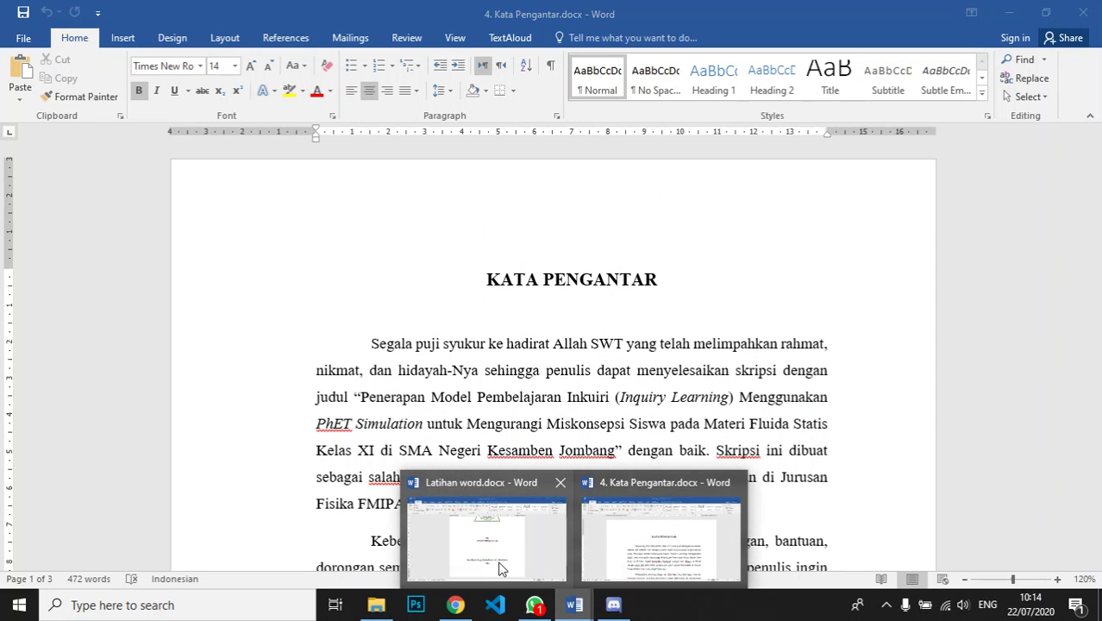
{"action": "left_click", "coordinate": [470, 546]}
{"action": "left_click", "coordinate": [578, 463]}
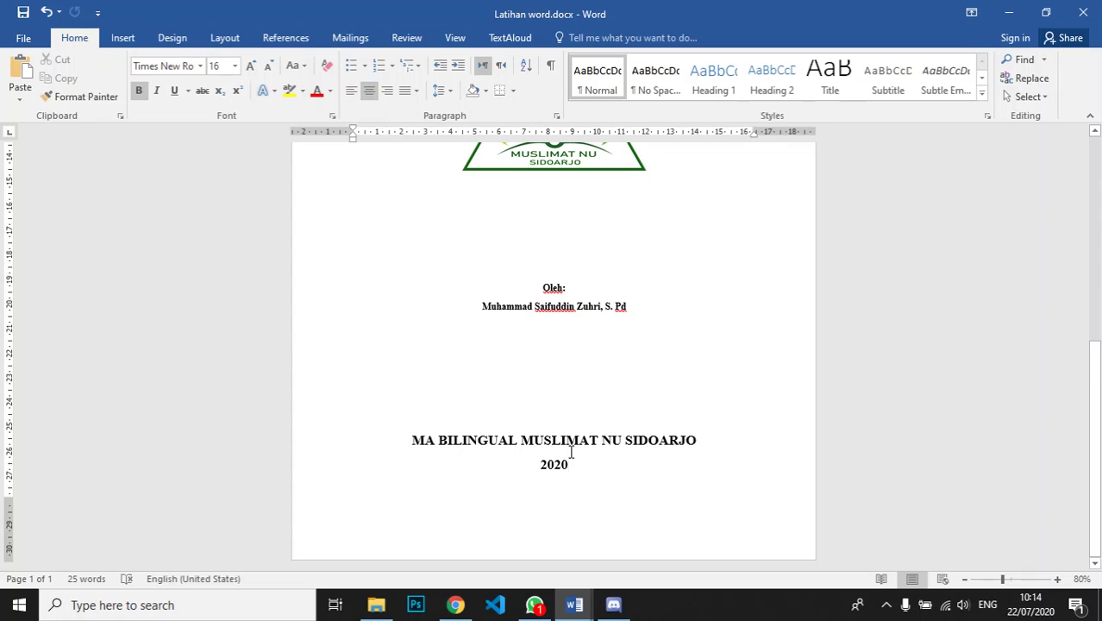
{"action": "key", "text": "ctrl+Return"}
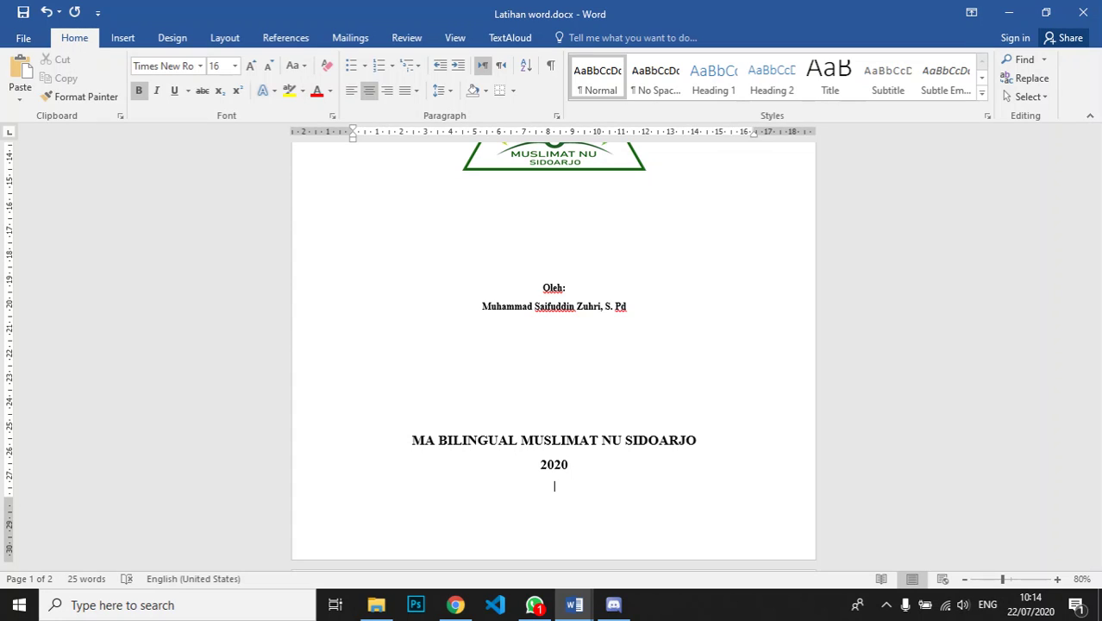
{"action": "scroll", "coordinate": [664, 414], "scroll_direction": "down", "scroll_amount": 5}
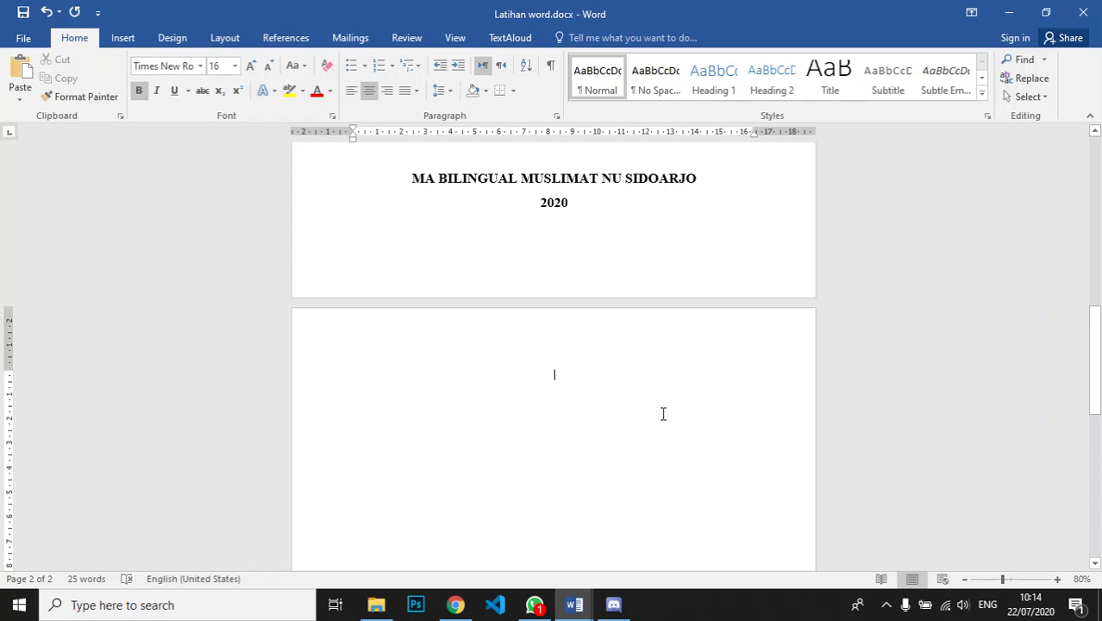
{"action": "type", "text": "jkahsdlkajskdasd"}
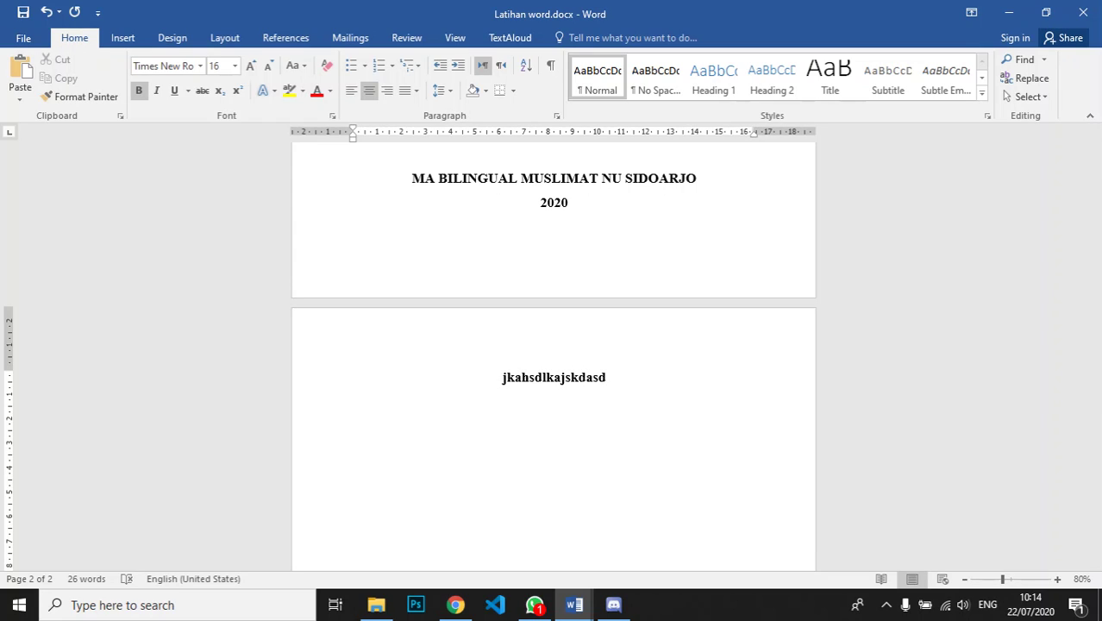
Step: Try adding several blank lines below 2020 and check how the text on the second page shifts
{"action": "left_click", "coordinate": [595, 221]}
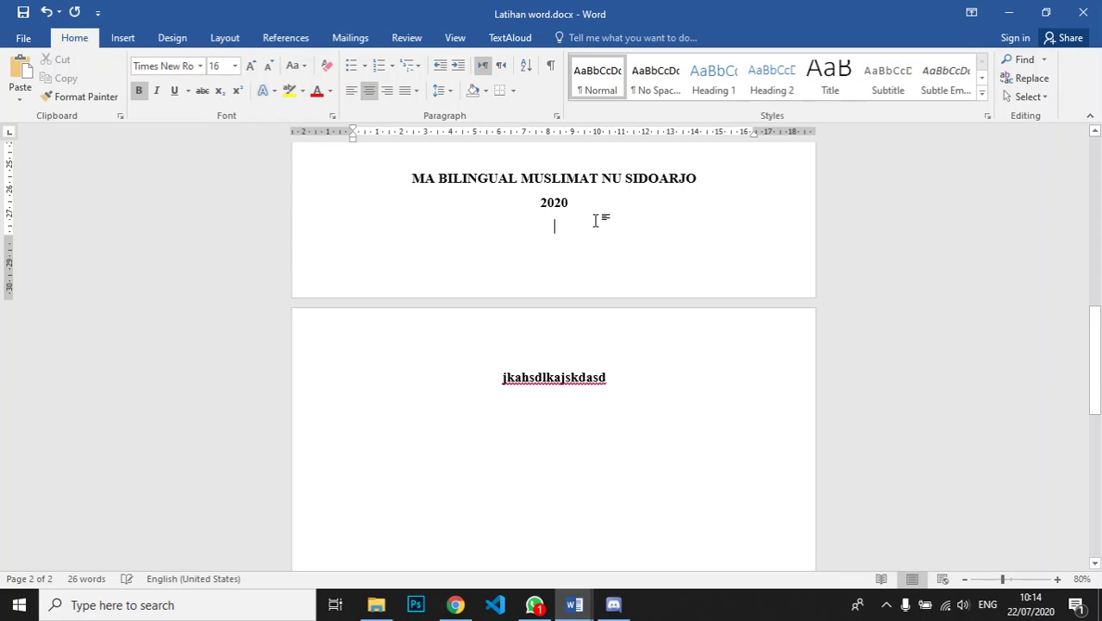
{"action": "key", "text": "Return"}
{"action": "key", "text": "Return"}
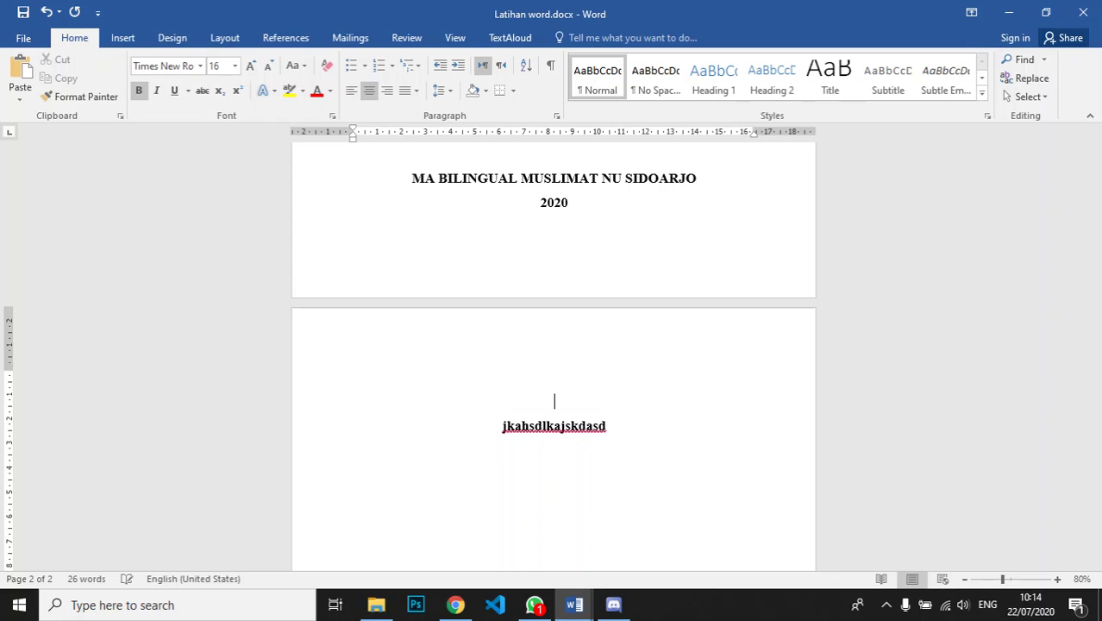
{"action": "left_click", "coordinate": [620, 216]}
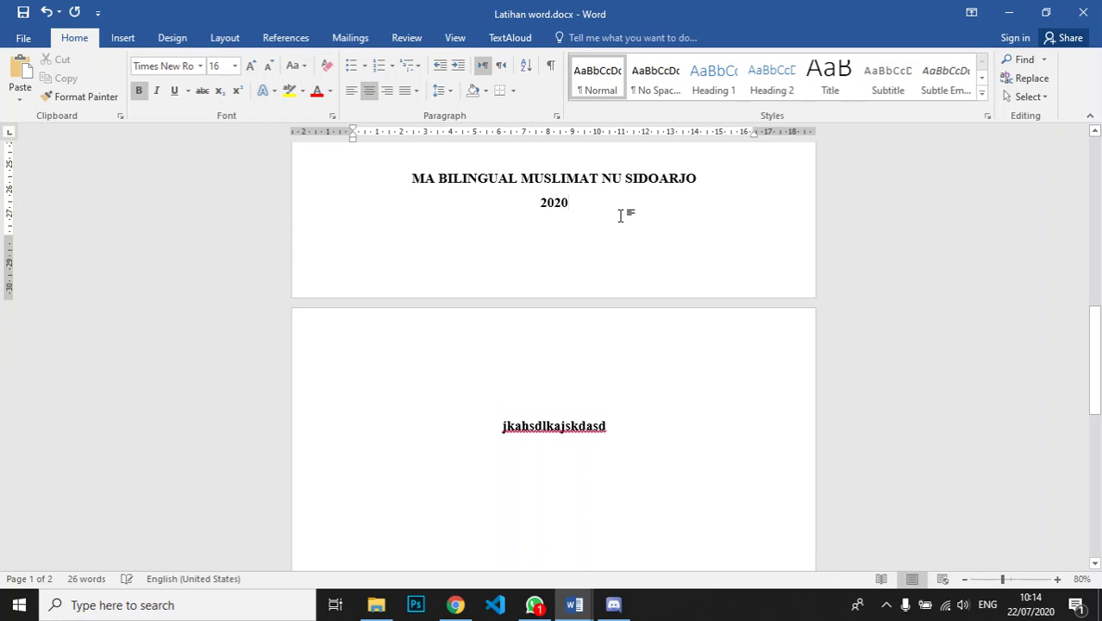
{"action": "key", "text": "Return"}
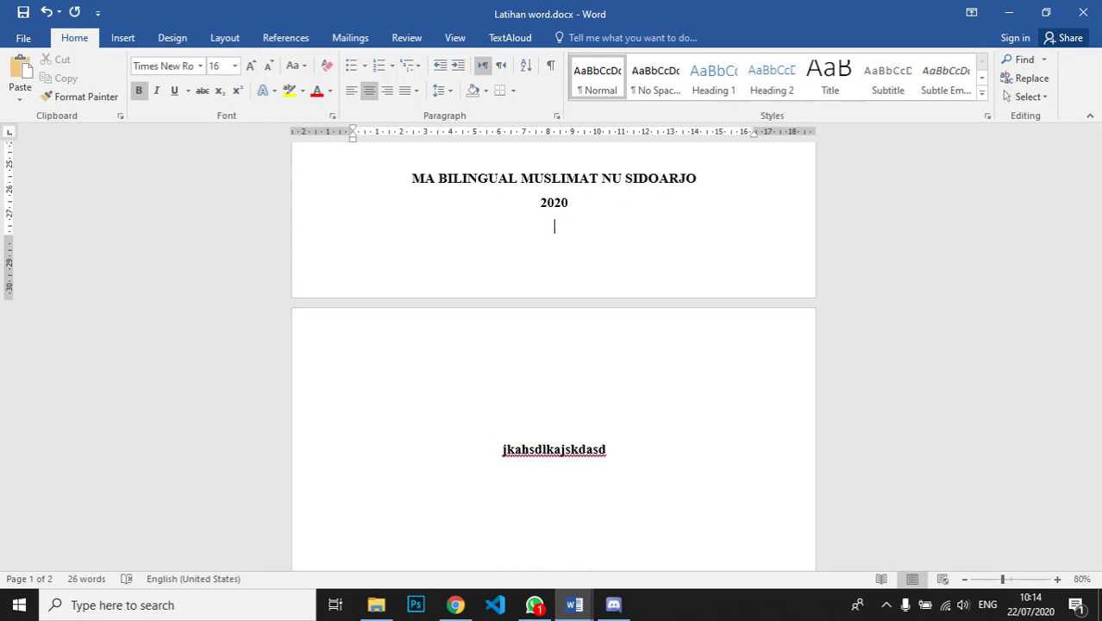
{"action": "key", "text": "Return"}
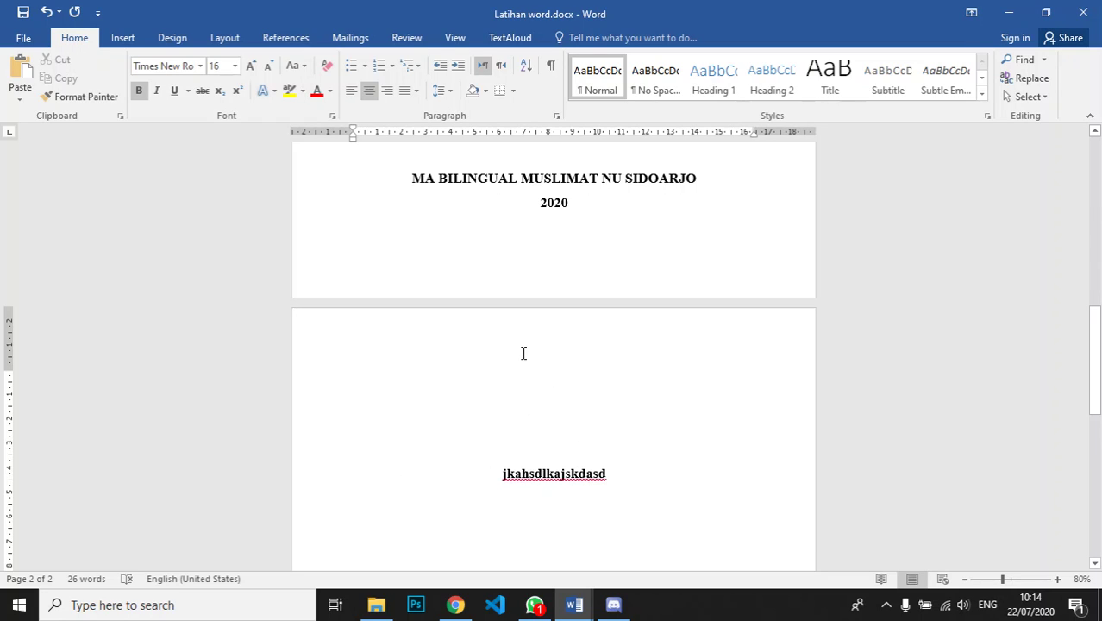
{"action": "scroll", "coordinate": [561, 389], "scroll_direction": "down", "scroll_amount": 3}
{"action": "scroll", "coordinate": [595, 414], "scroll_direction": "up", "scroll_amount": 4}
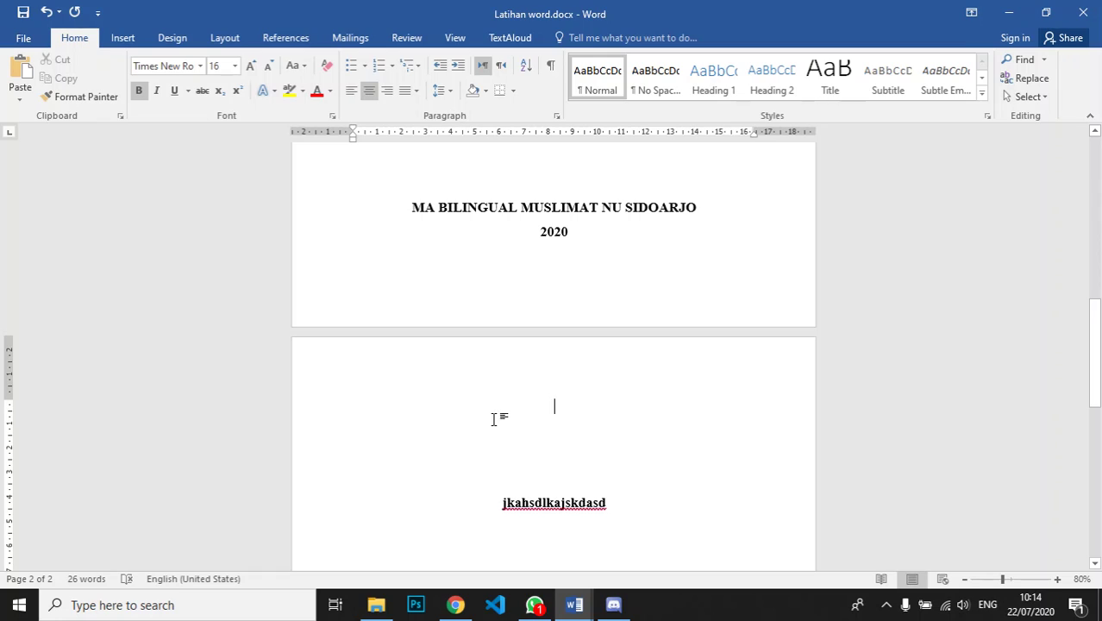
{"action": "scroll", "coordinate": [496, 392], "scroll_direction": "up", "scroll_amount": 2}
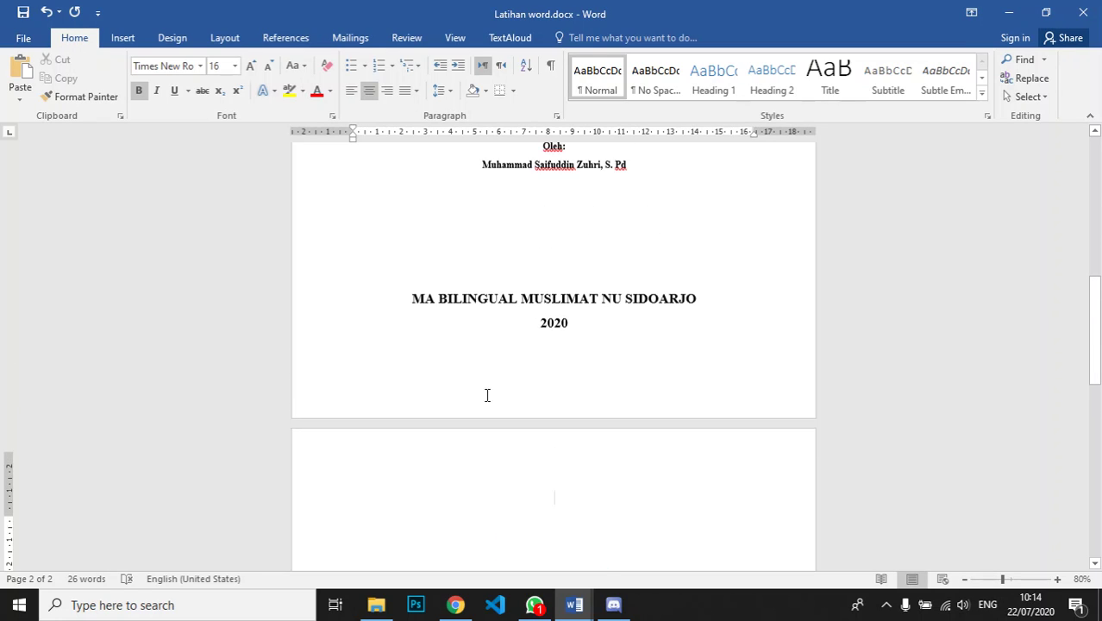
{"action": "scroll", "coordinate": [526, 400], "scroll_direction": "down", "scroll_amount": 4}
{"action": "scroll", "coordinate": [571, 275], "scroll_direction": "up", "scroll_amount": 2}
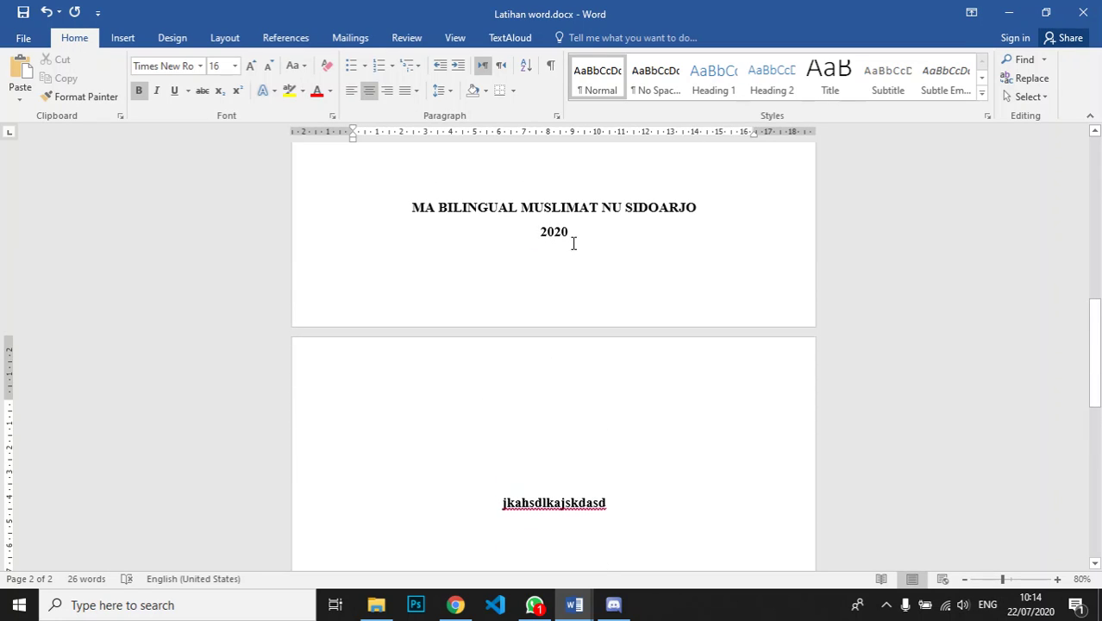
Step: Replace the blank lines and break between 2020 and the sample text with one new line and a page break
{"action": "left_click_drag", "start_coordinate": [574, 243], "coordinate": [598, 477]}
{"action": "key", "text": "Delete"}
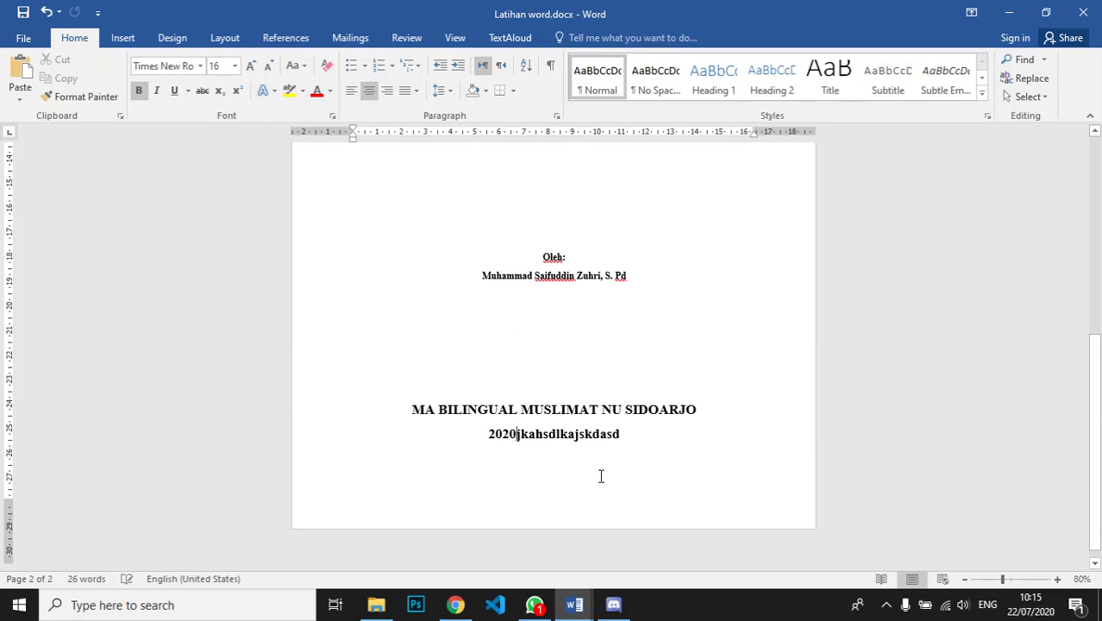
{"action": "key", "text": "Return"}
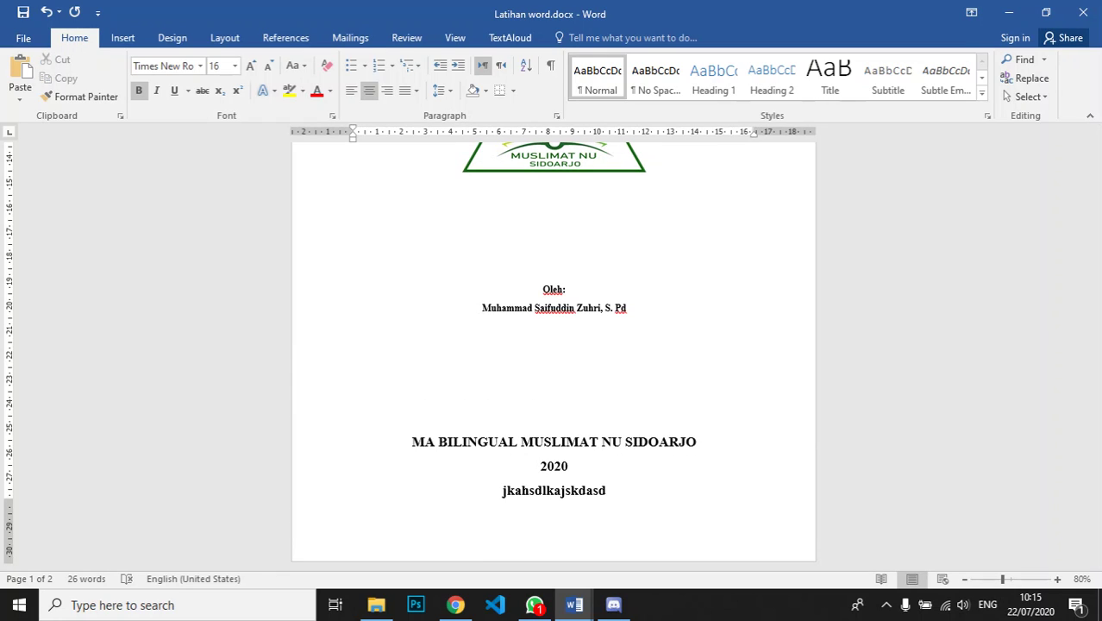
{"action": "key", "text": "ctrl+Return"}
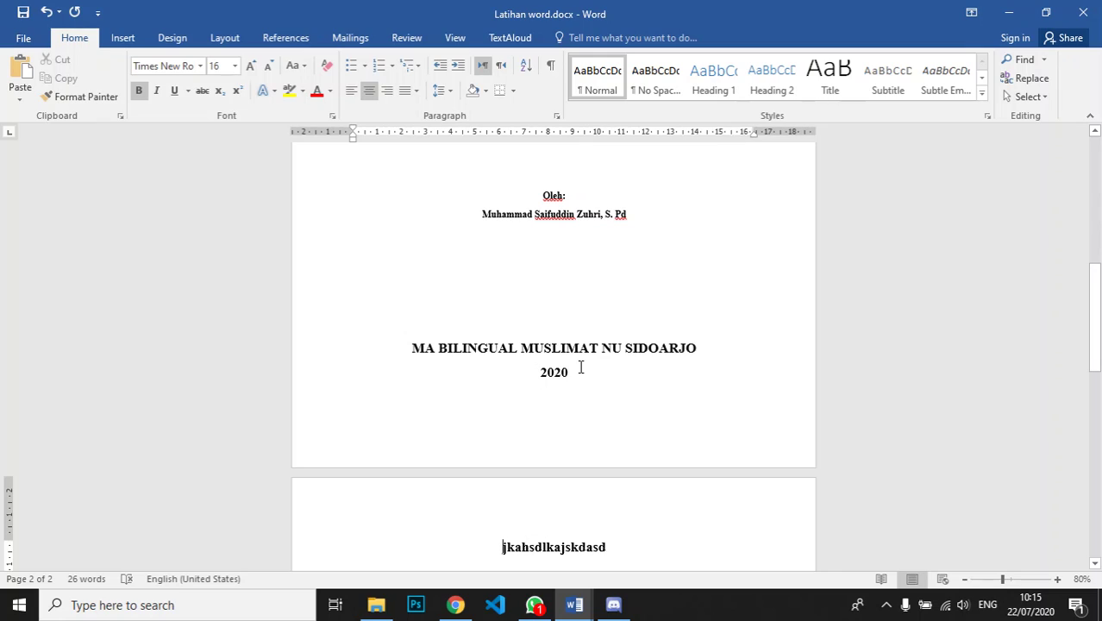
Step: Insert a page break directly after 2020 on the cover and enter "asdasdasd" at the start of the second page
{"action": "left_click", "coordinate": [581, 368]}
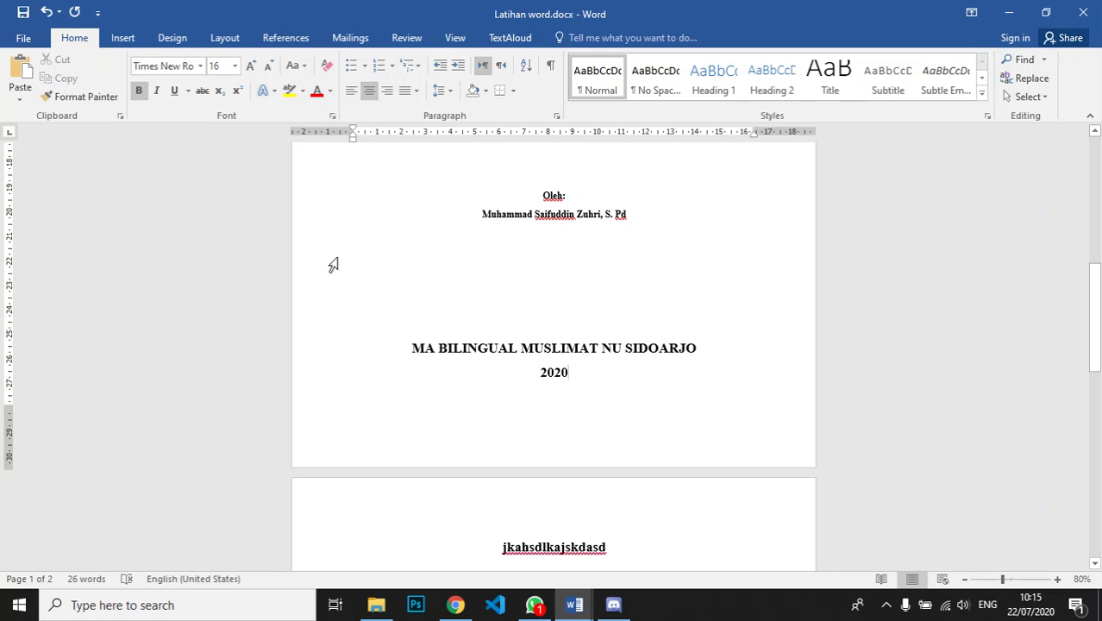
{"action": "left_click", "coordinate": [122, 39]}
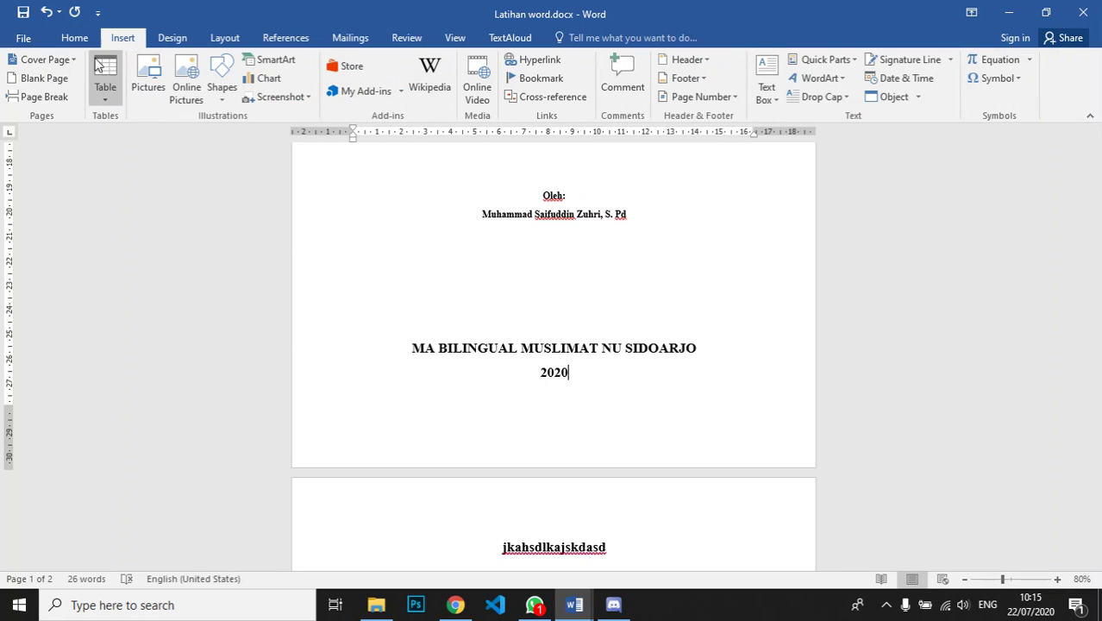
{"action": "left_click", "coordinate": [39, 82]}
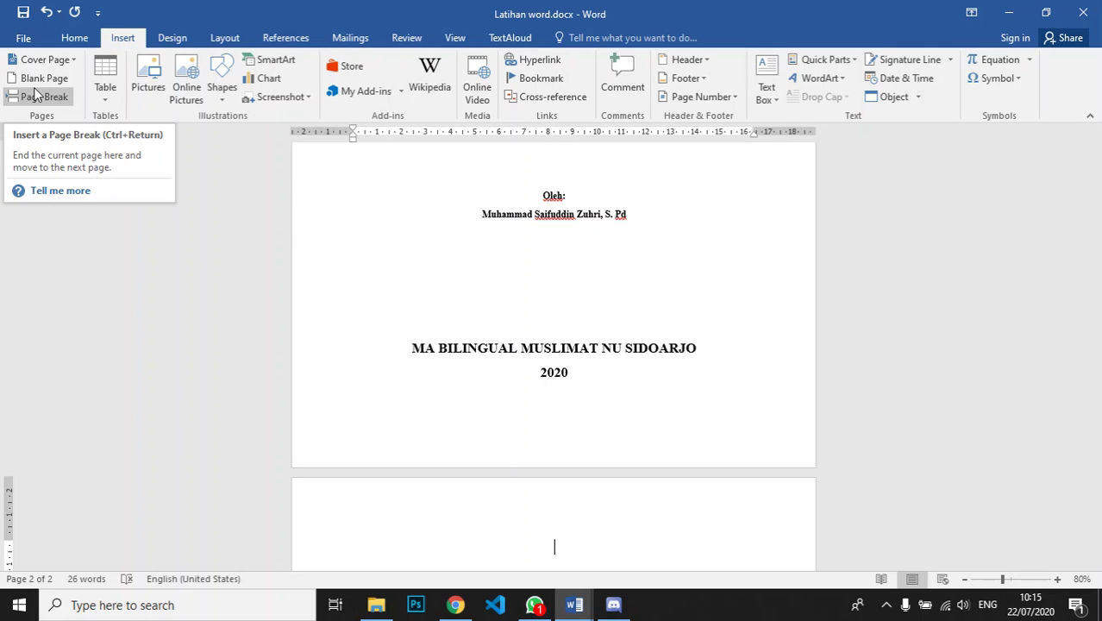
{"action": "scroll", "coordinate": [604, 345], "scroll_direction": "down", "scroll_amount": 2}
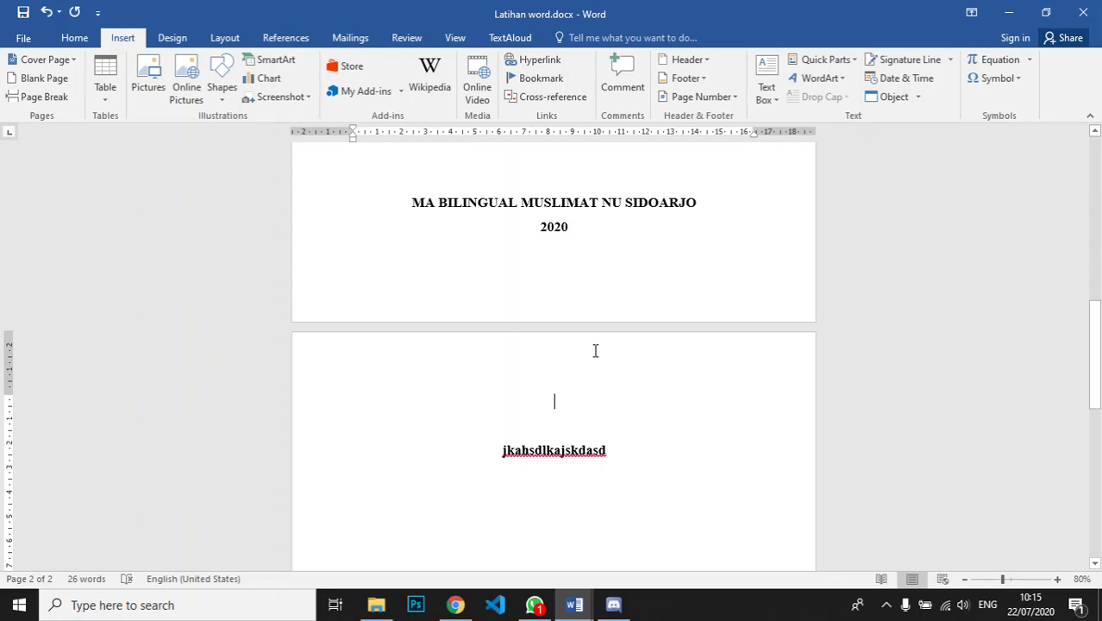
{"action": "type", "text": "asdasdasd"}
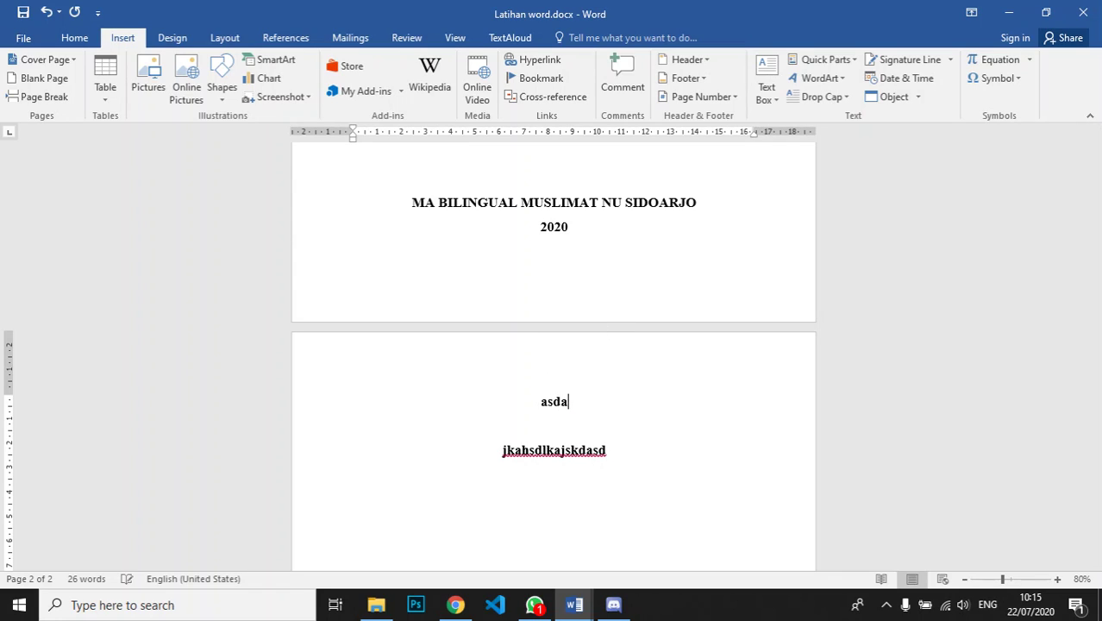
Step: Try adding one blank line after 2020 on the cover and check the layout of the following pages
{"action": "left_click", "coordinate": [586, 226]}
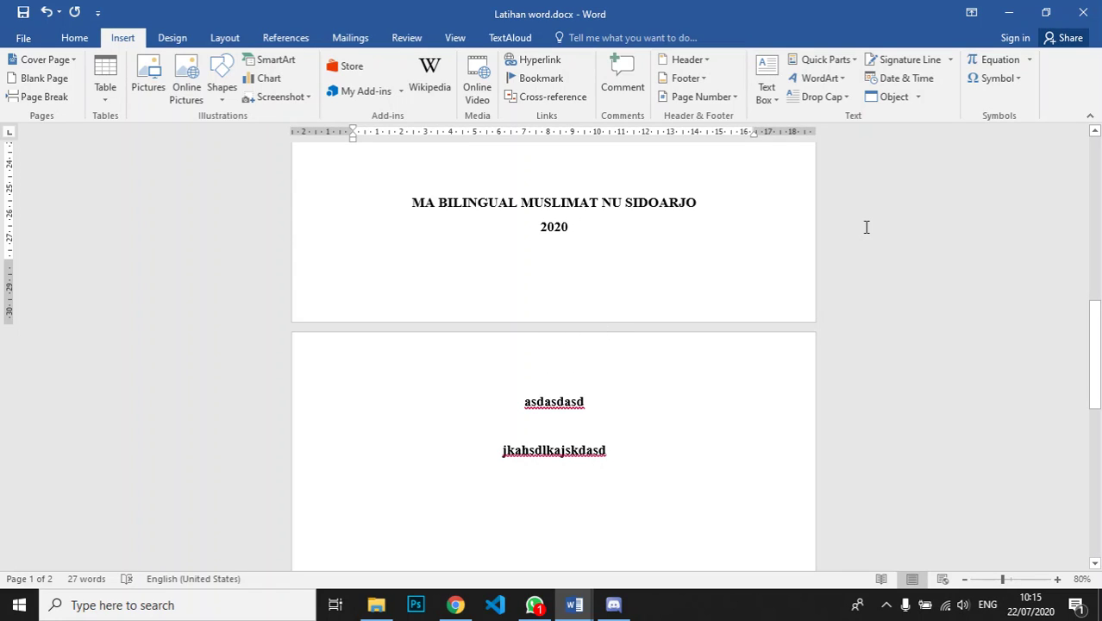
{"action": "key", "text": "Return"}
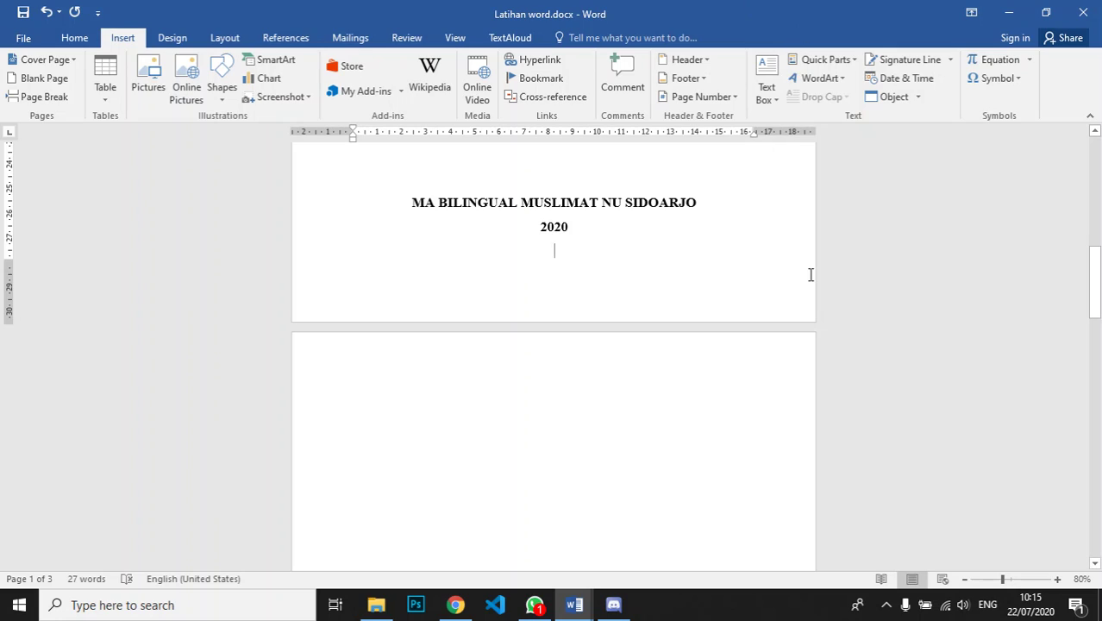
{"action": "scroll", "coordinate": [604, 278], "scroll_direction": "down", "scroll_amount": 3}
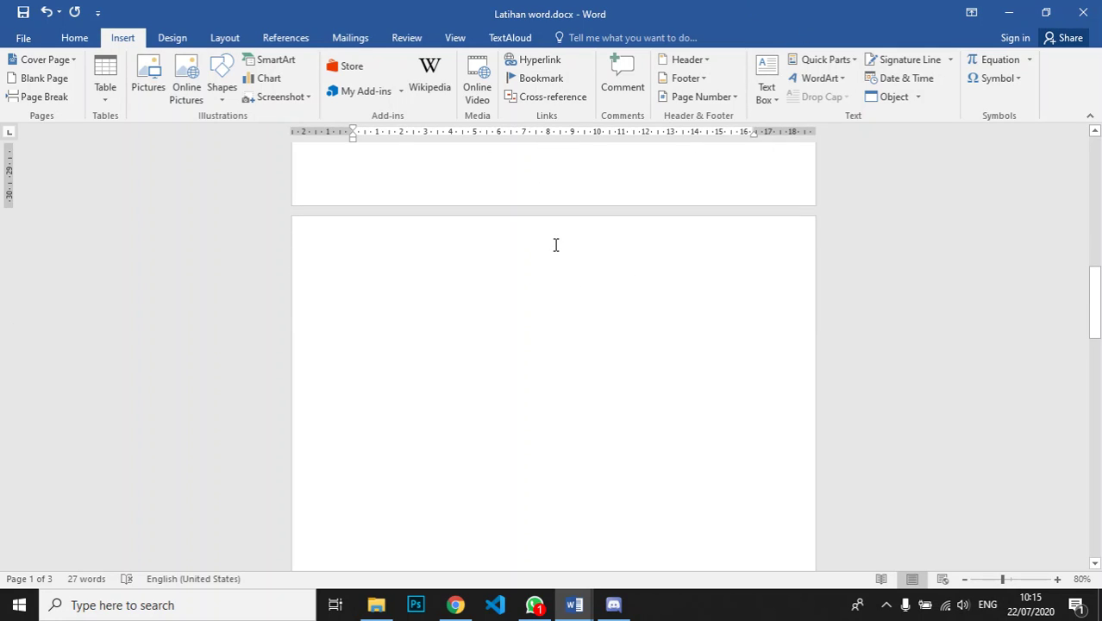
{"action": "double_click", "coordinate": [546, 211]}
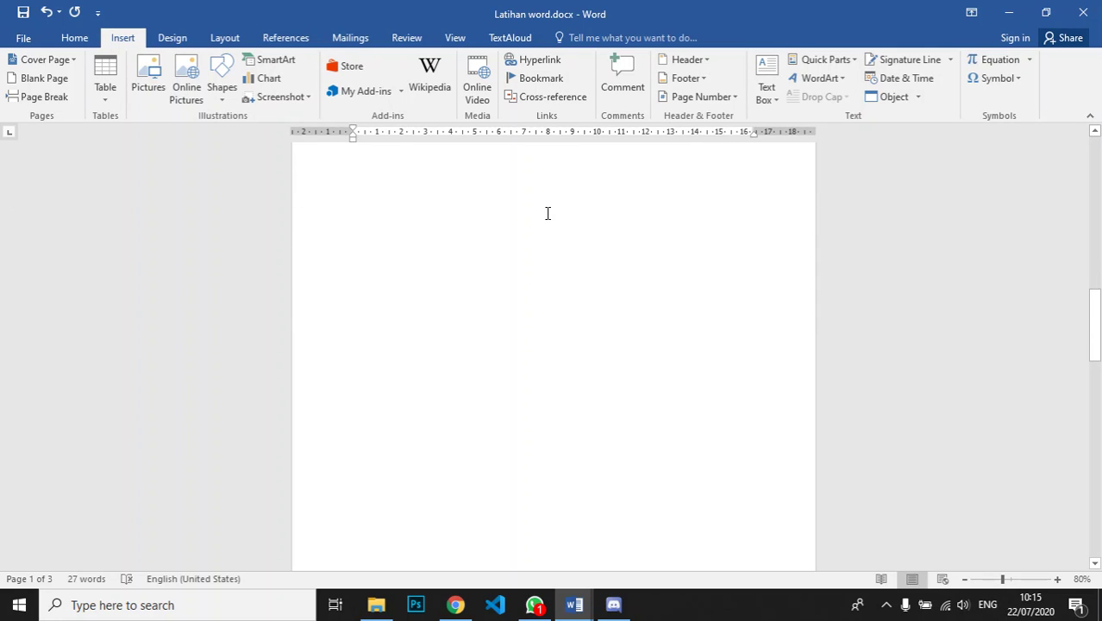
{"action": "scroll", "coordinate": [547, 233], "scroll_direction": "down", "scroll_amount": 5}
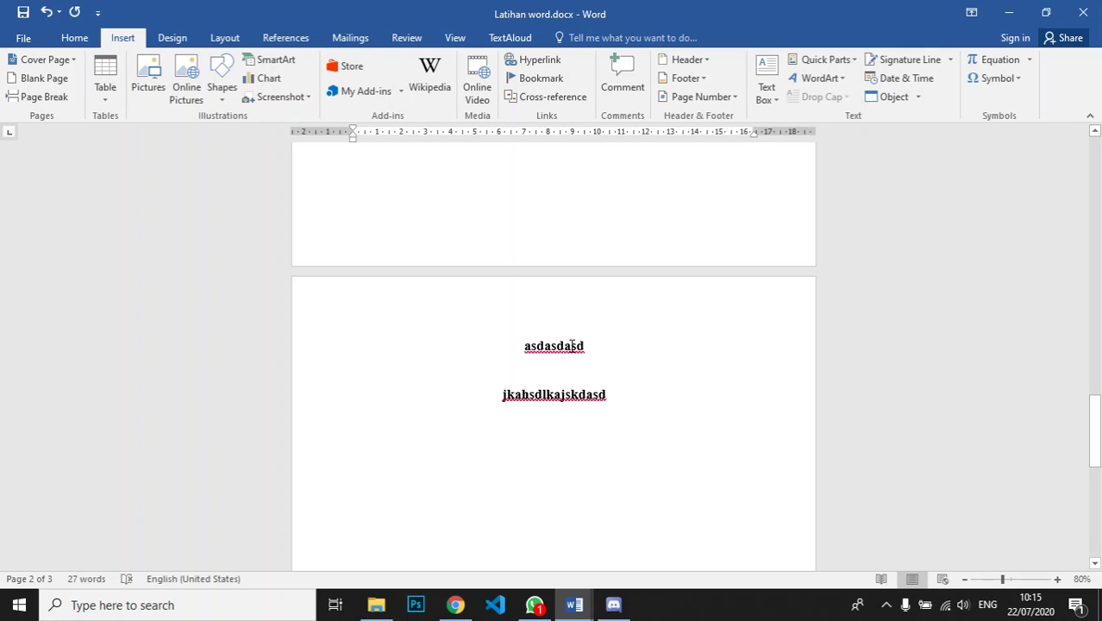
{"action": "scroll", "coordinate": [572, 345], "scroll_direction": "up", "scroll_amount": 10}
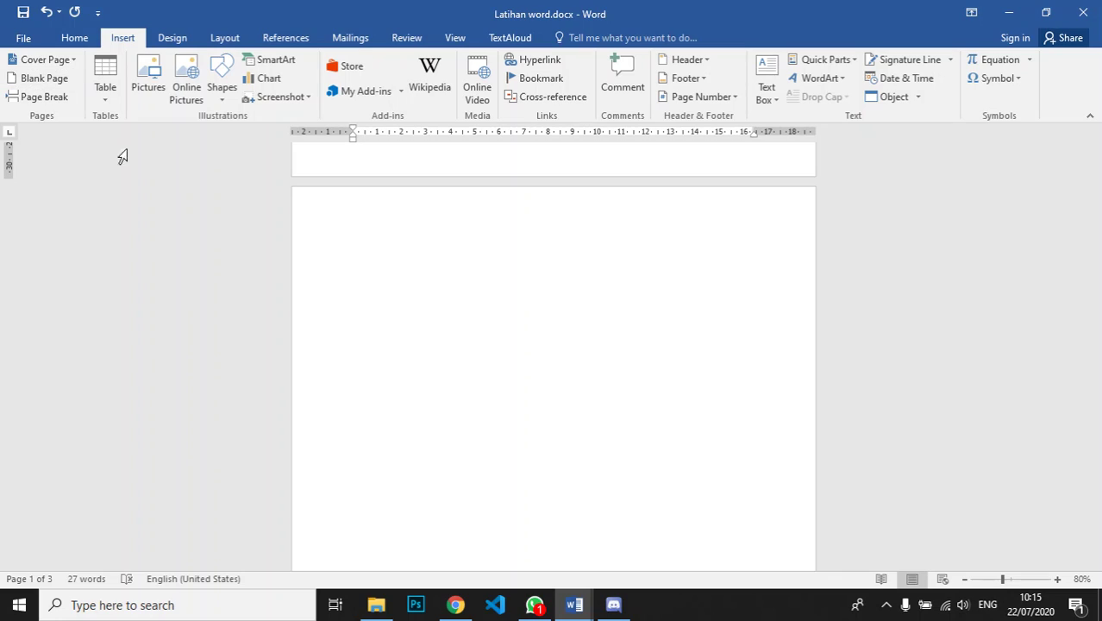
{"action": "scroll", "coordinate": [582, 257], "scroll_direction": "up", "scroll_amount": 3}
Step: Remove the blank line added after 2020 on the cover
{"action": "left_click", "coordinate": [581, 257]}
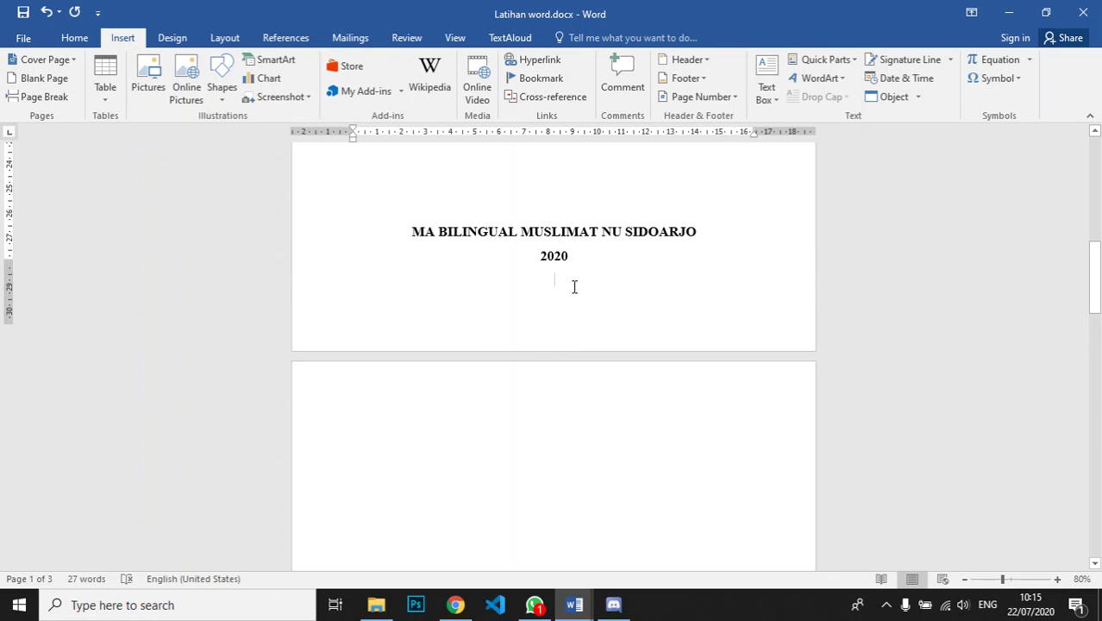
{"action": "scroll", "coordinate": [576, 285], "scroll_direction": "down", "scroll_amount": 2}
{"action": "key", "text": "BackSpace"}
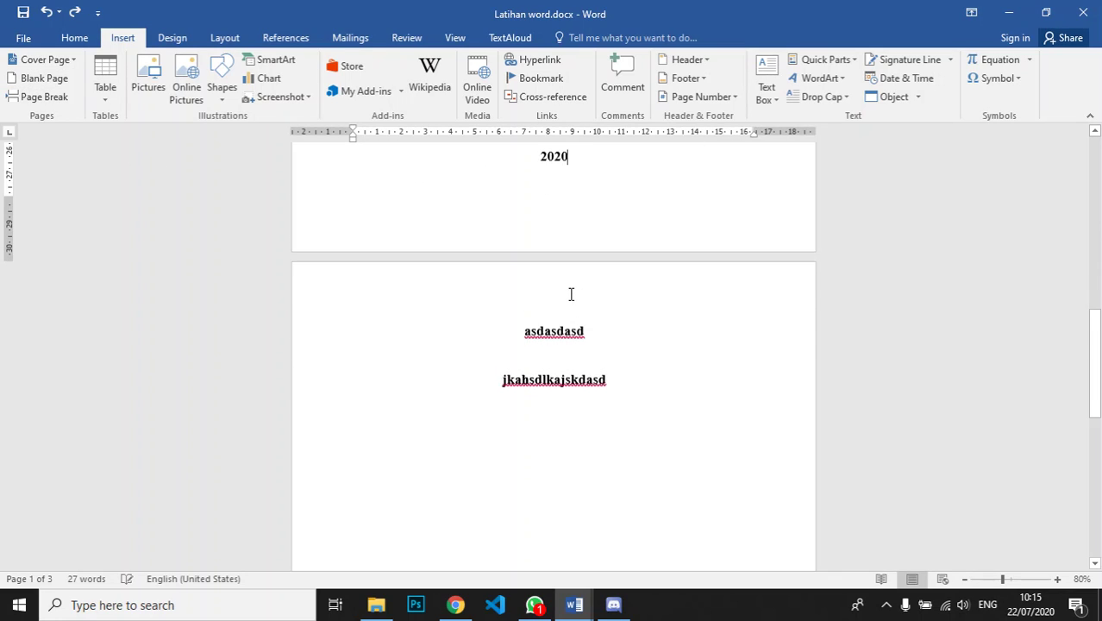
{"action": "left_click", "coordinate": [38, 99]}
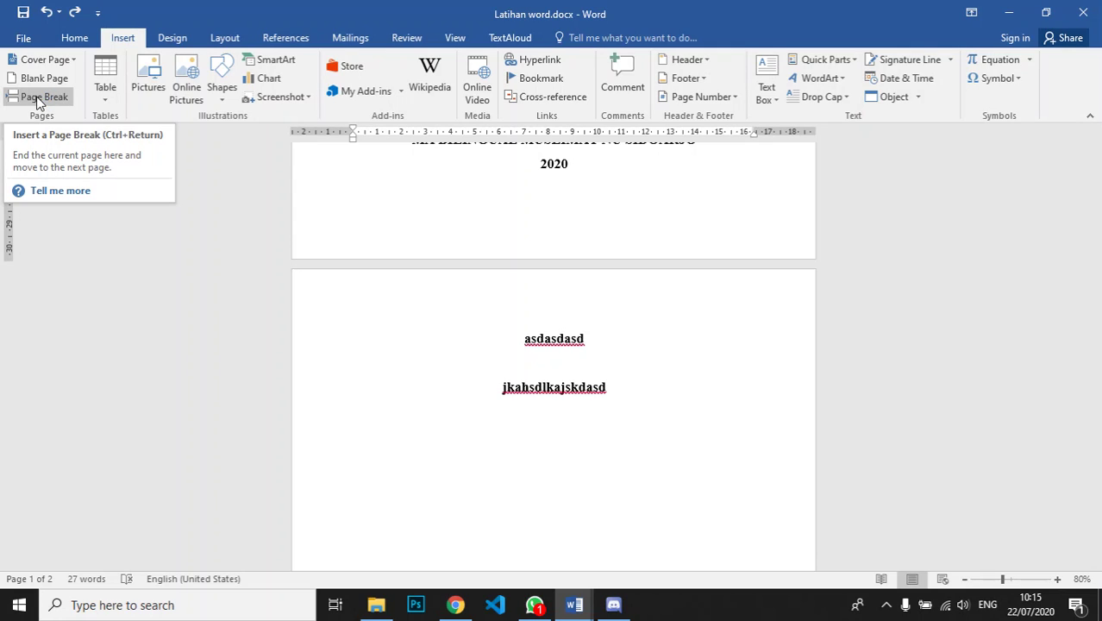
Step: Try inserting a page break and a blank page after 2020 on the cover, checking the layout of the following pages
{"action": "left_click", "coordinate": [37, 99]}
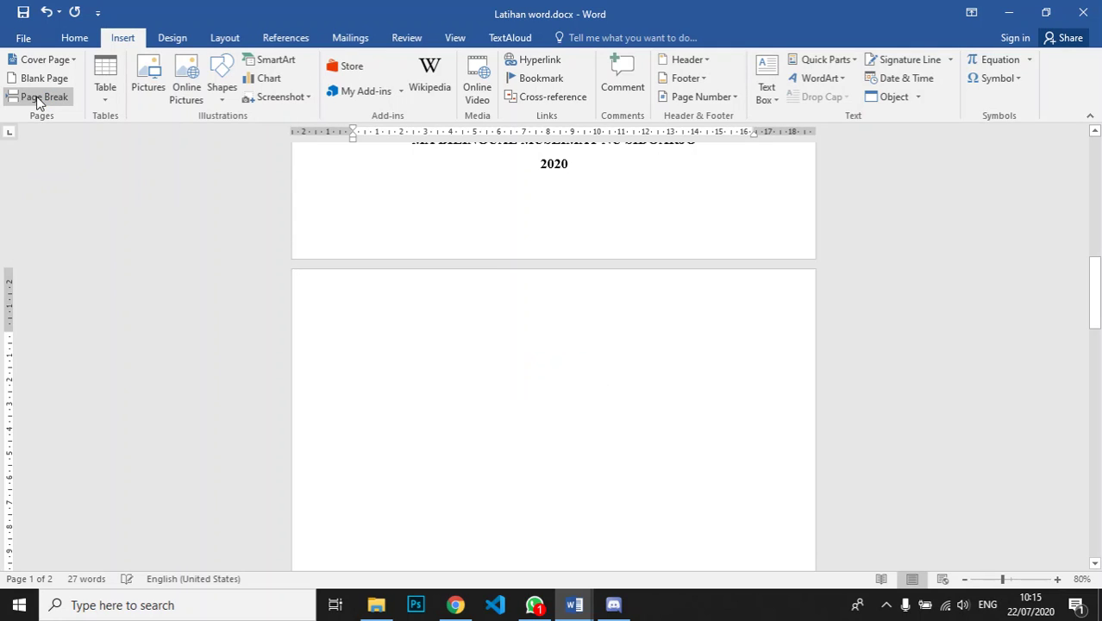
{"action": "scroll", "coordinate": [571, 318], "scroll_direction": "down", "scroll_amount": 12}
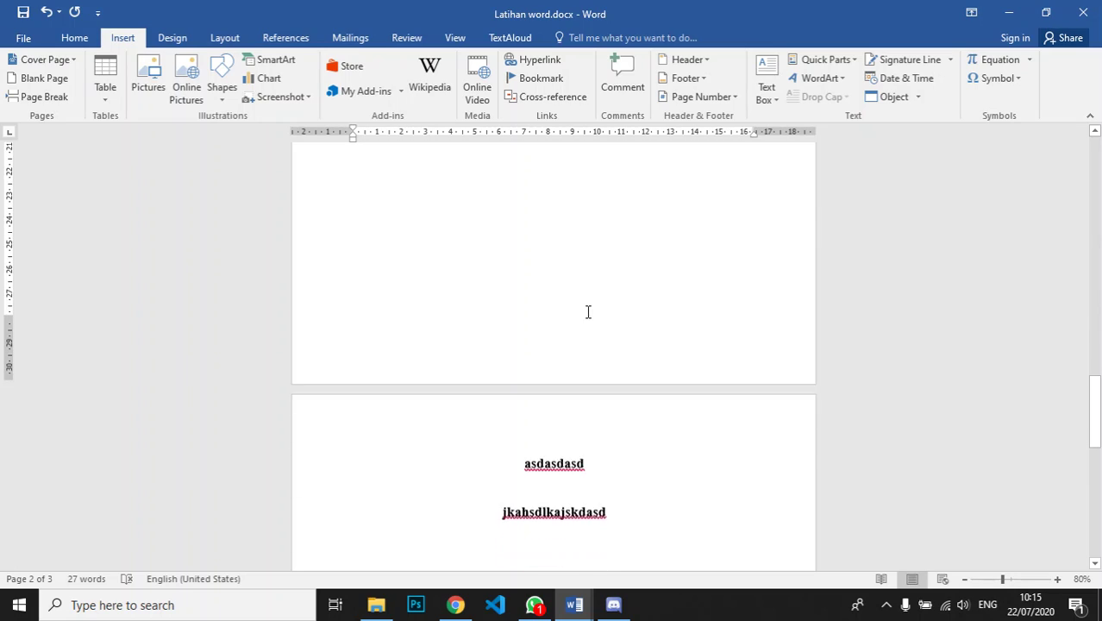
{"action": "scroll", "coordinate": [593, 336], "scroll_direction": "up", "scroll_amount": 5}
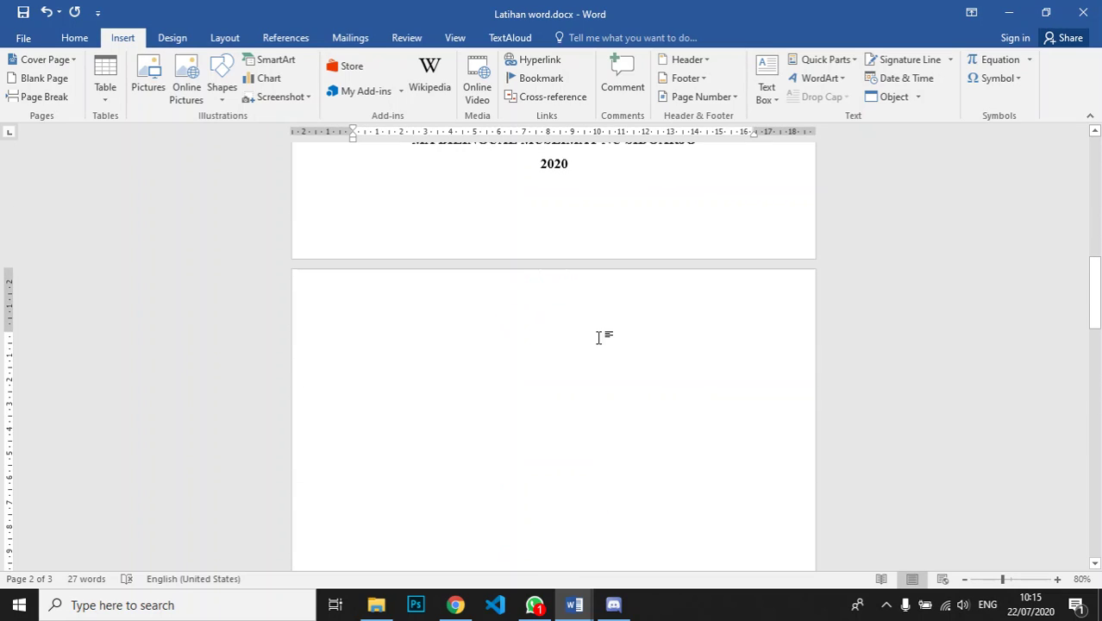
{"action": "left_click", "coordinate": [36, 100]}
{"action": "left_click", "coordinate": [43, 78]}
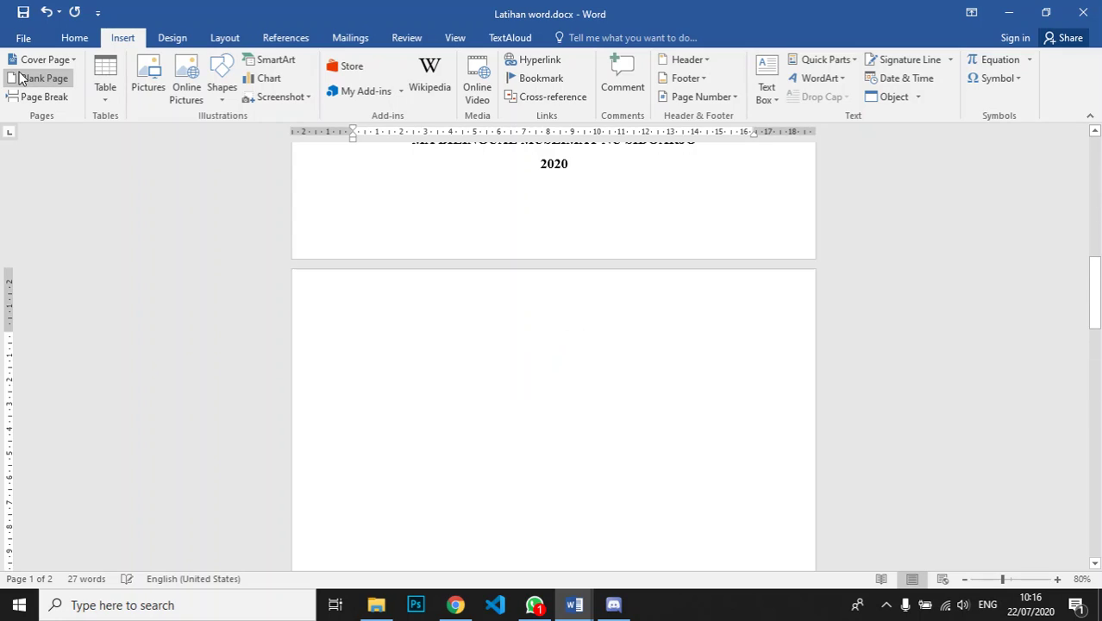
{"action": "left_click", "coordinate": [585, 182]}
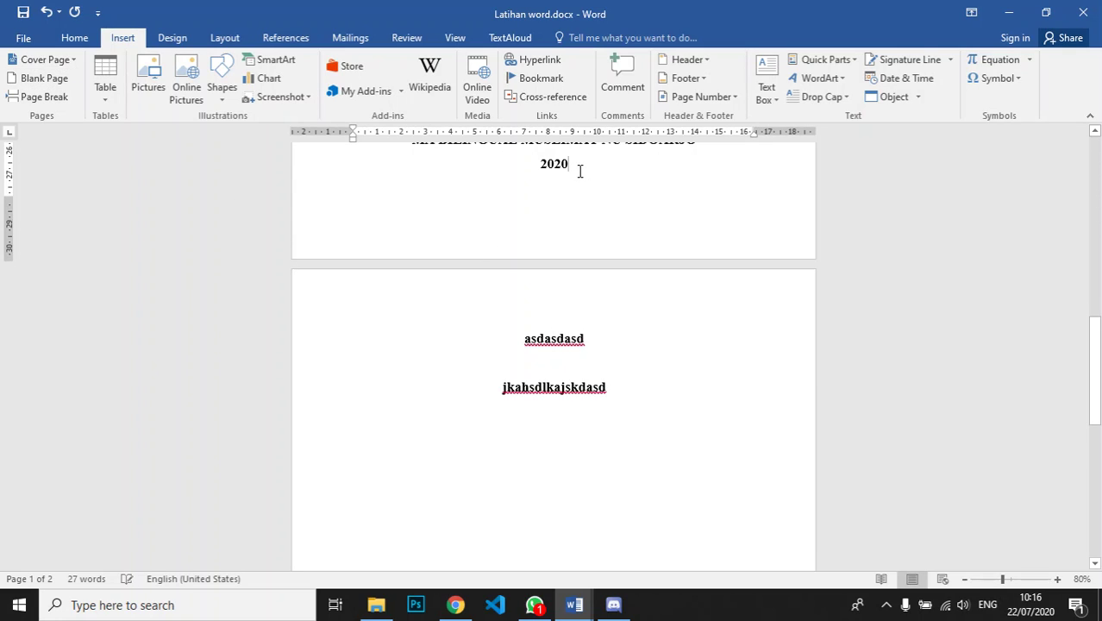
Step: Delete "asdasdasd" from the second page, leaving an empty line above the remaining sample text
{"action": "left_click_drag", "start_coordinate": [591, 337], "coordinate": [523, 338]}
{"action": "key", "text": "Delete"}
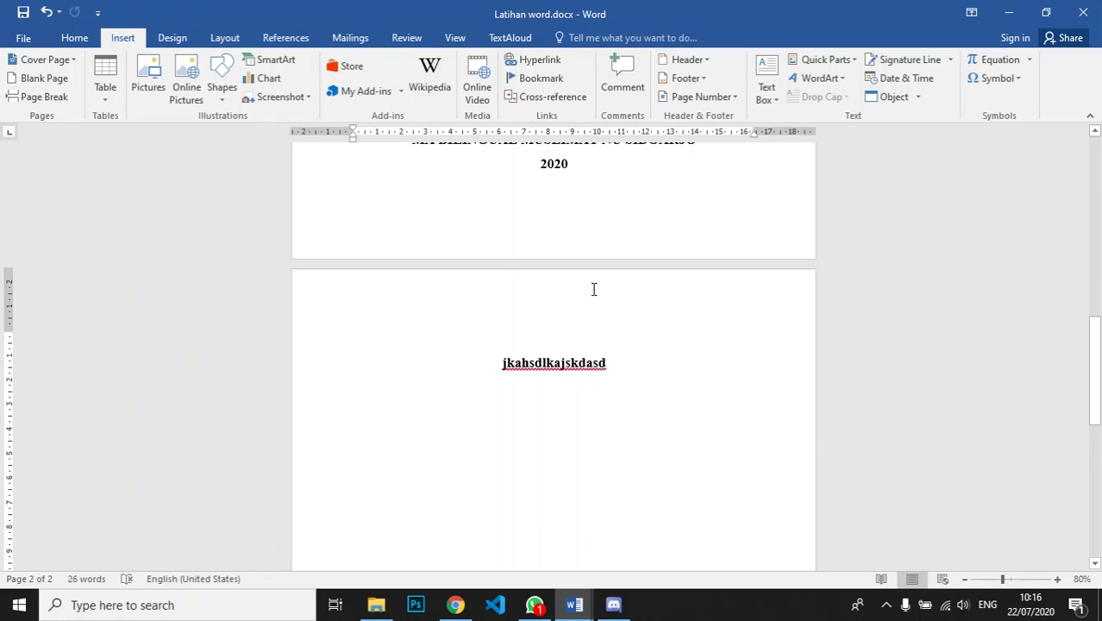
{"action": "key", "text": "Return"}
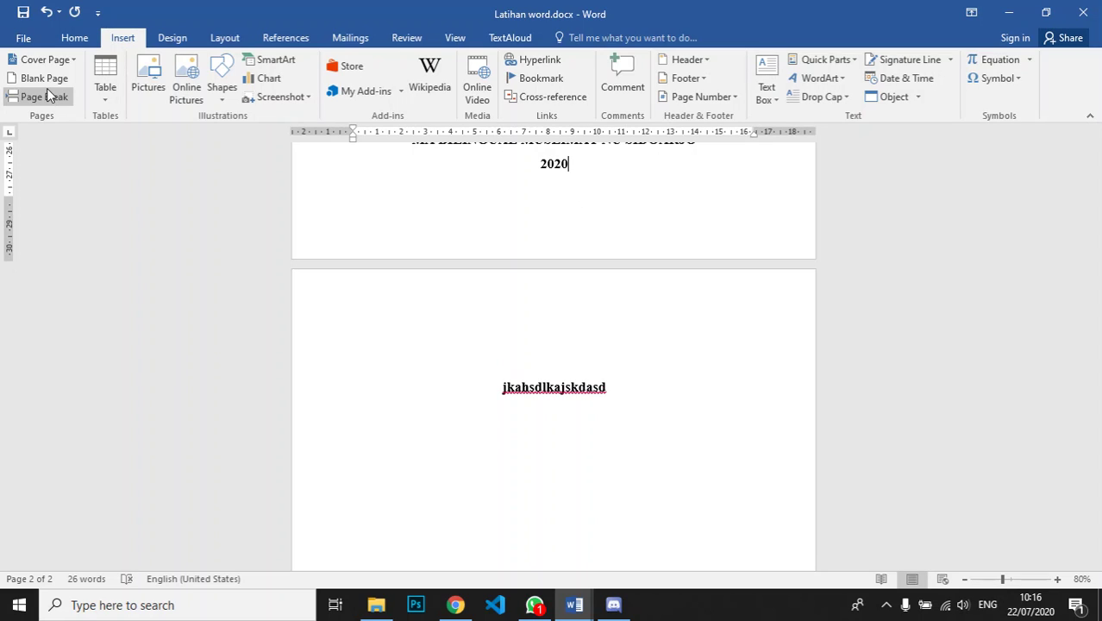
Step: Try inserting a blank page directly after 2020 on the cover and inspect the pages that follow
{"action": "left_click", "coordinate": [44, 79]}
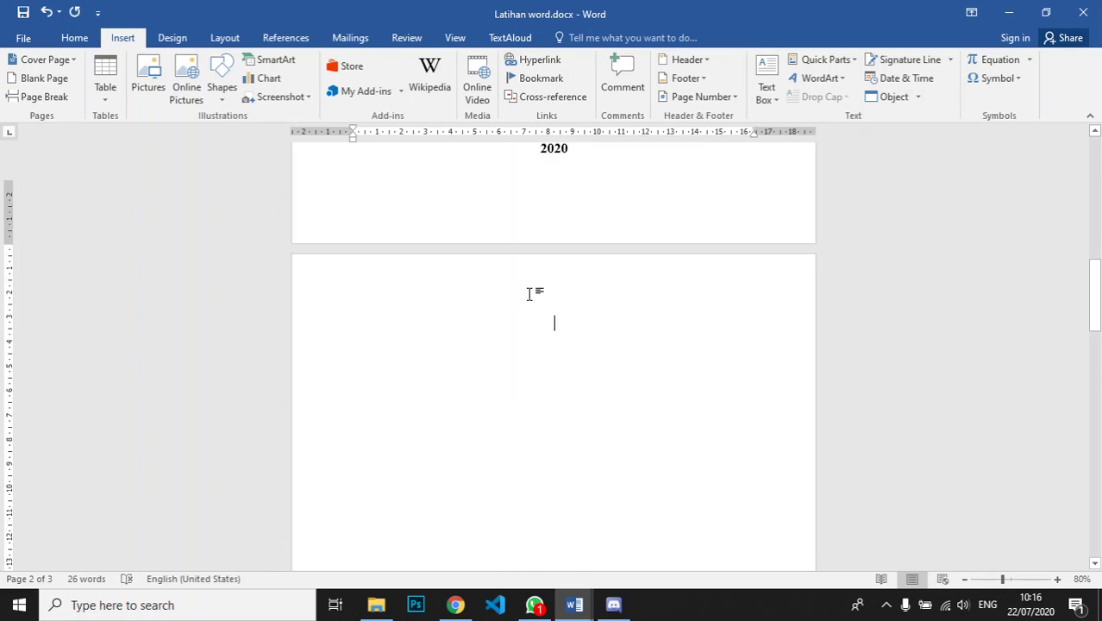
{"action": "scroll", "coordinate": [589, 362], "scroll_direction": "down", "scroll_amount": 10}
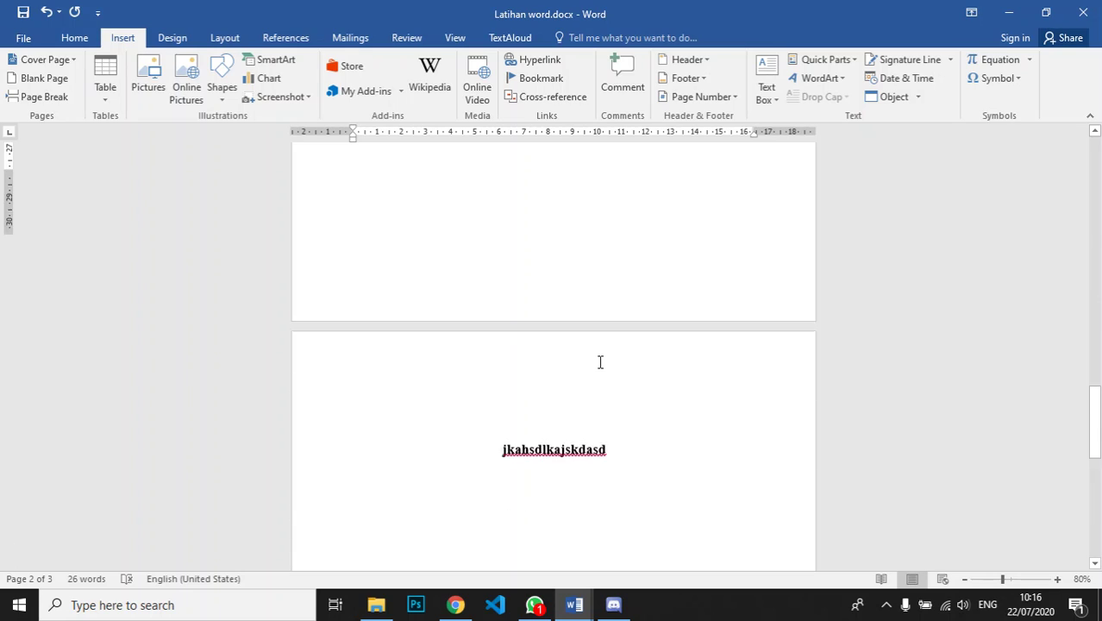
{"action": "scroll", "coordinate": [589, 358], "scroll_direction": "up", "scroll_amount": 3}
{"action": "scroll", "coordinate": [589, 358], "scroll_direction": "up", "scroll_amount": 4}
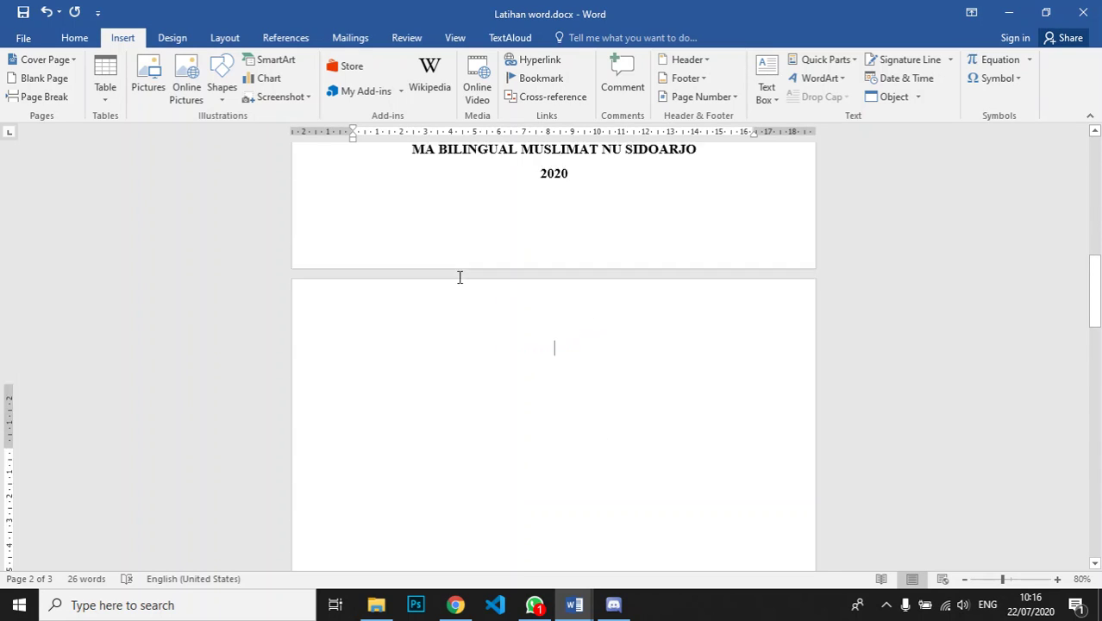
Step: Insert a page break directly after 2020 on the cover and review the resulting pages
{"action": "left_click", "coordinate": [48, 97]}
{"action": "scroll", "coordinate": [628, 338], "scroll_direction": "down", "scroll_amount": 10}
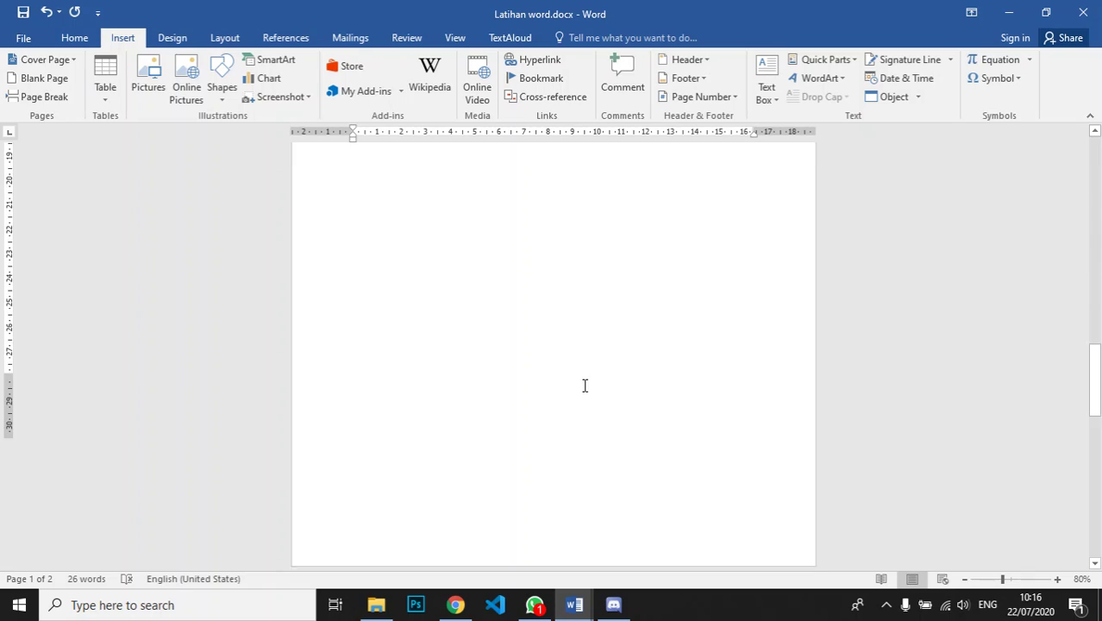
{"action": "scroll", "coordinate": [584, 396], "scroll_direction": "up", "scroll_amount": 10}
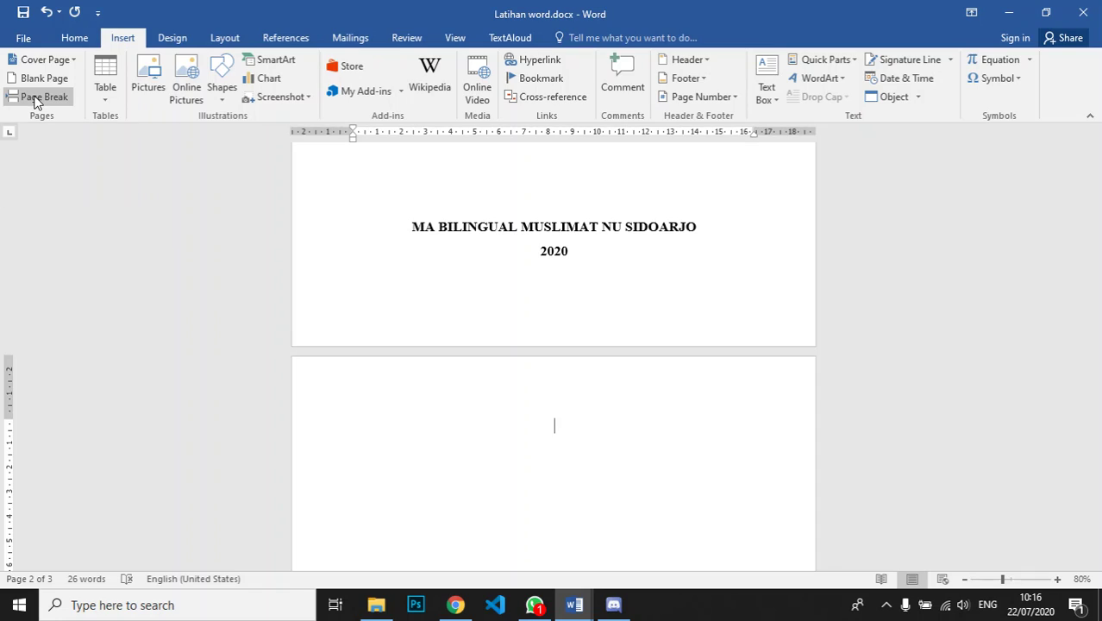
Step: Enter the heading "KATA PENGANTAR" on the first line of the second page
{"action": "left_click", "coordinate": [576, 413]}
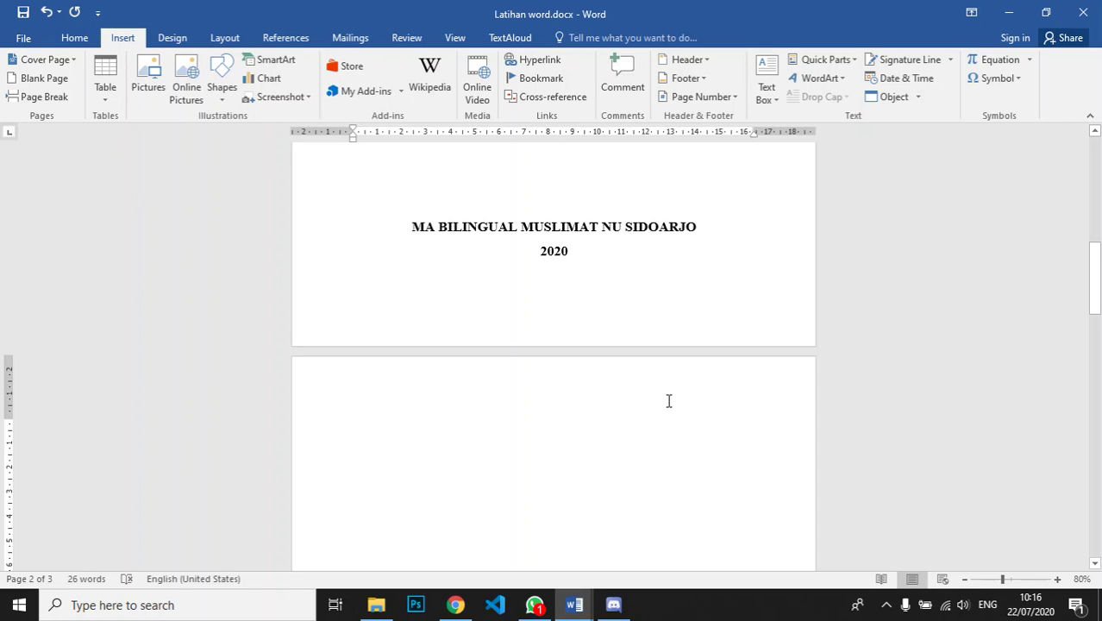
{"action": "type", "text": "AK"}
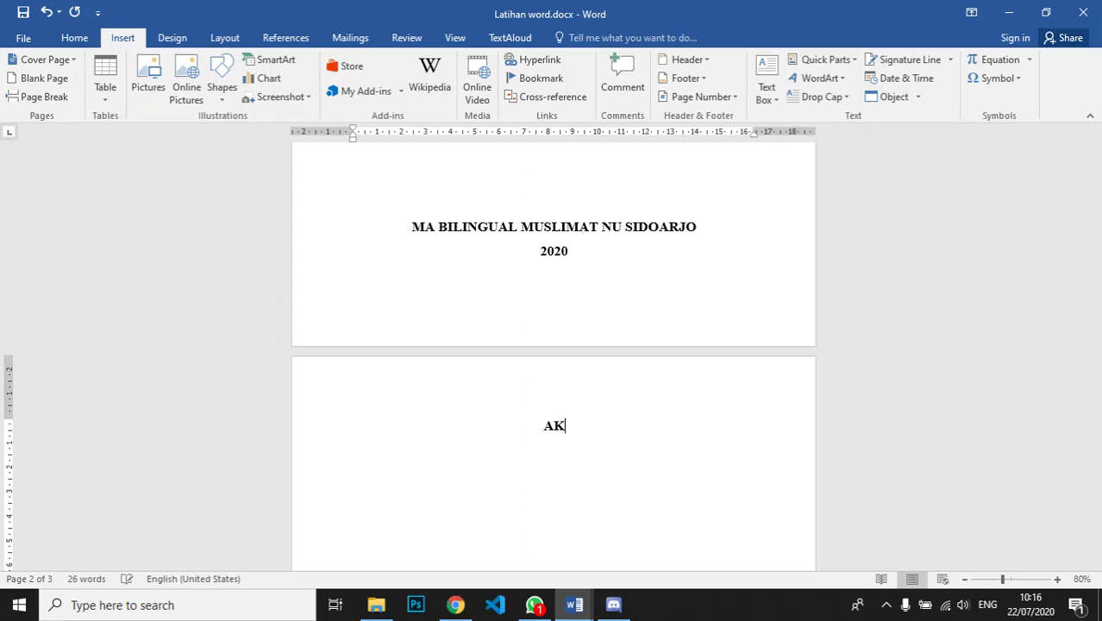
{"action": "key", "text": "BackSpace"}
{"action": "key", "text": "BackSpace"}
{"action": "type", "text": "KATA PENGANTAR"}
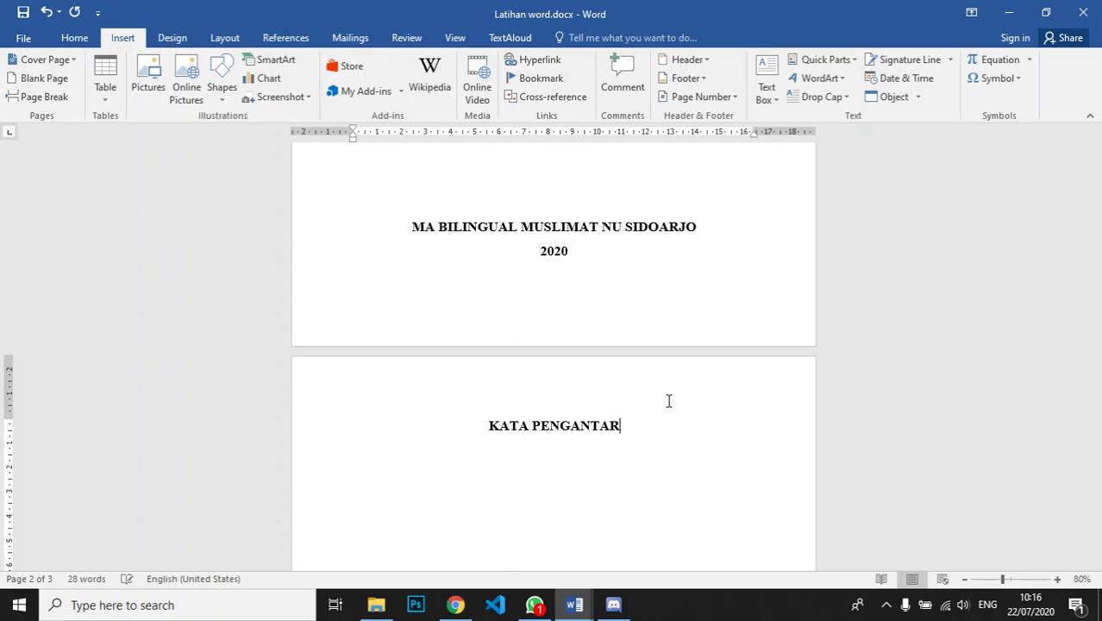
{"action": "left_click_drag", "start_coordinate": [486, 428], "coordinate": [621, 428]}
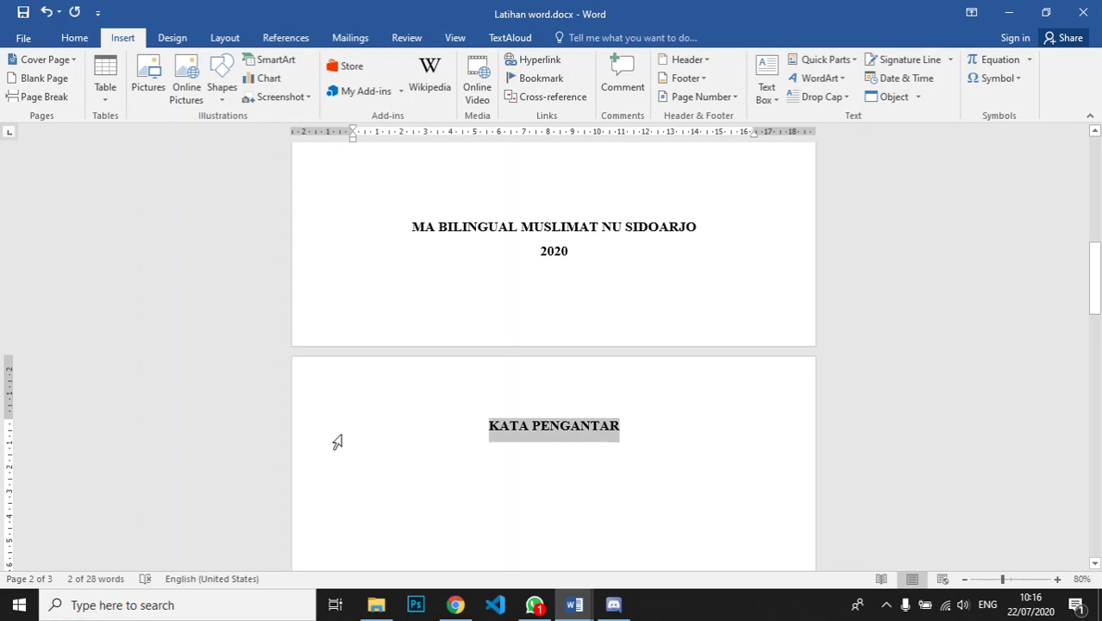
{"action": "left_click", "coordinate": [628, 434]}
Step: Start a new paragraph below the KATA PENGANTAR heading and give it a 2 cm first-line indent
{"action": "scroll", "coordinate": [625, 433], "scroll_direction": "down", "scroll_amount": 3}
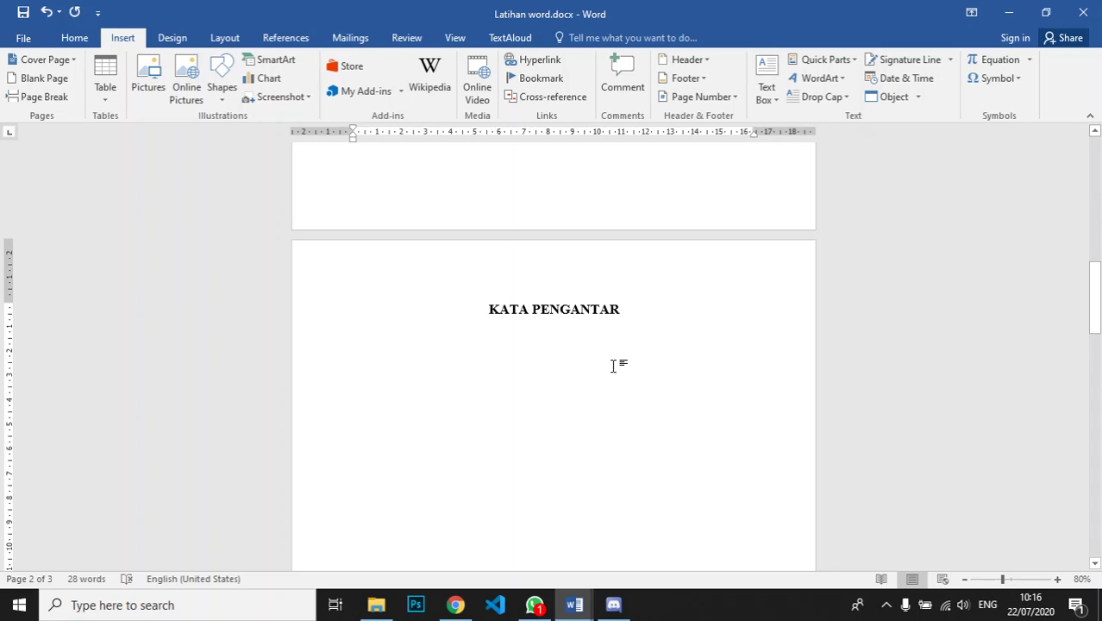
{"action": "left_click", "coordinate": [74, 40]}
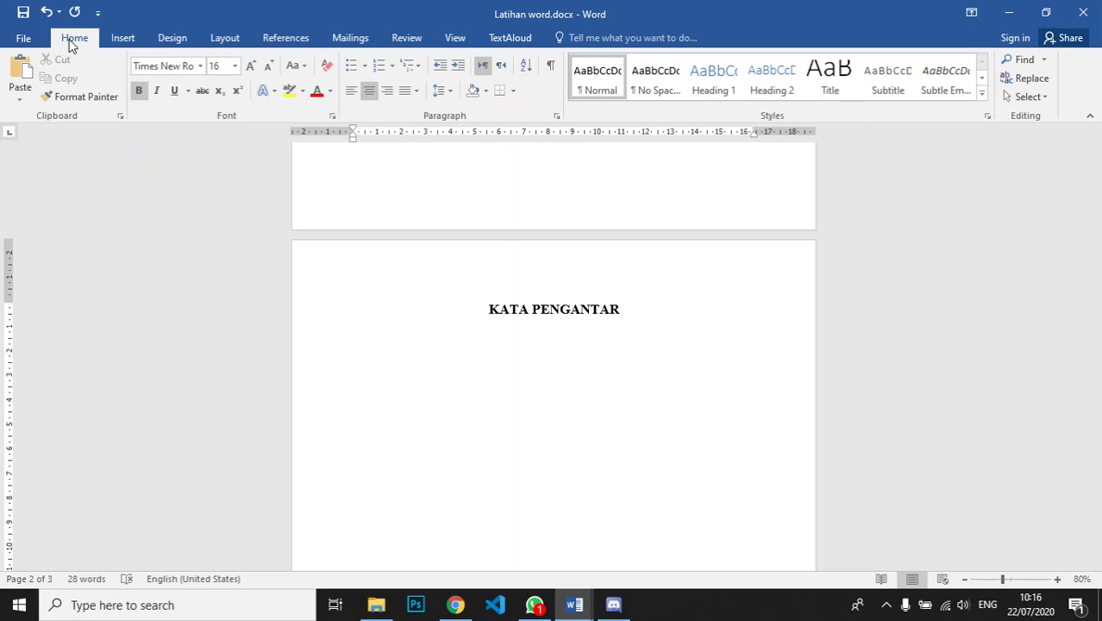
{"action": "key", "text": "Return"}
{"action": "left_click", "coordinate": [140, 92]}
{"action": "left_click_drag", "start_coordinate": [354, 131], "coordinate": [399, 132]}
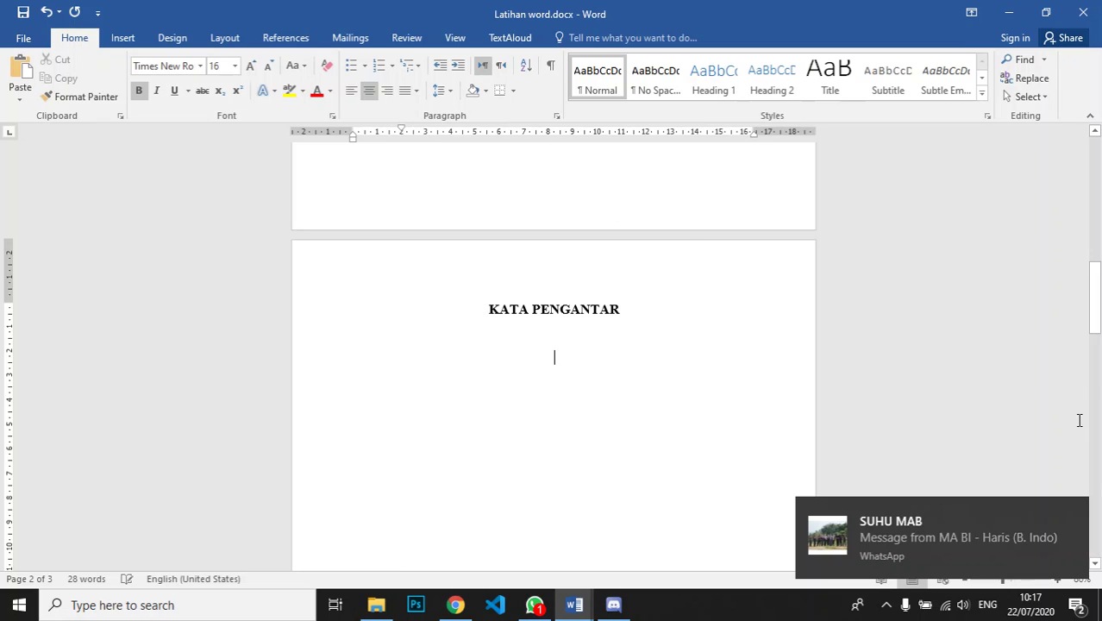
{"action": "left_click", "coordinate": [1078, 508]}
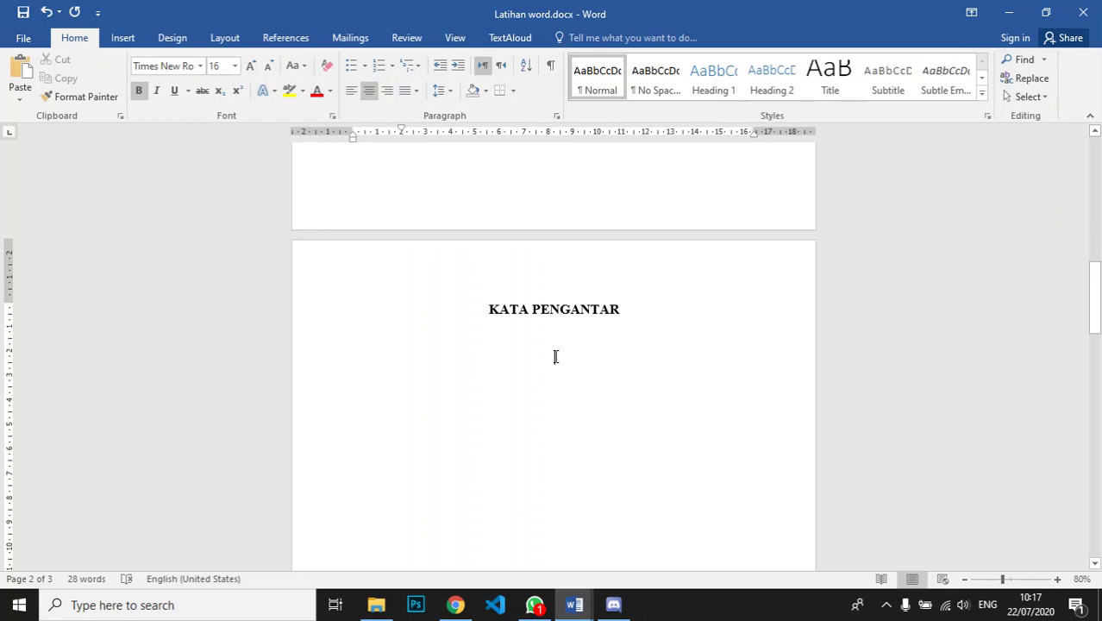
Step: Justify the new paragraph below the heading and check its alignment and indentation in the Paragraph settings
{"action": "key", "text": "ctrl+l"}
{"action": "double_click", "coordinate": [401, 131]}
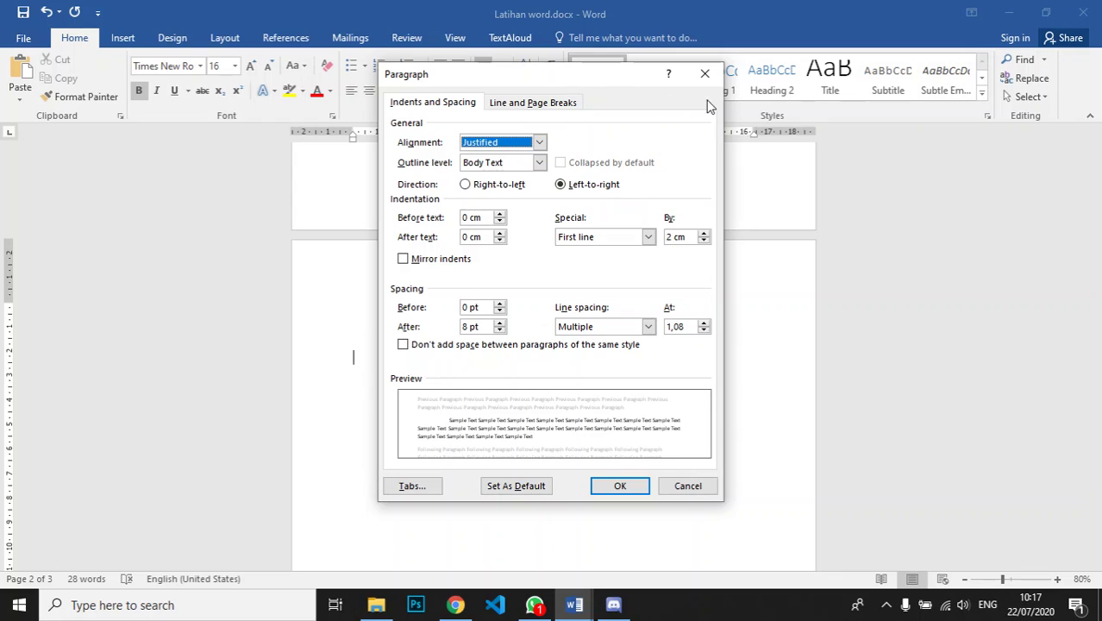
{"action": "left_click", "coordinate": [705, 73]}
Step: Test the indented paragraph with the sample text "asd" and clear the text again
{"action": "type", "text": "asd"}
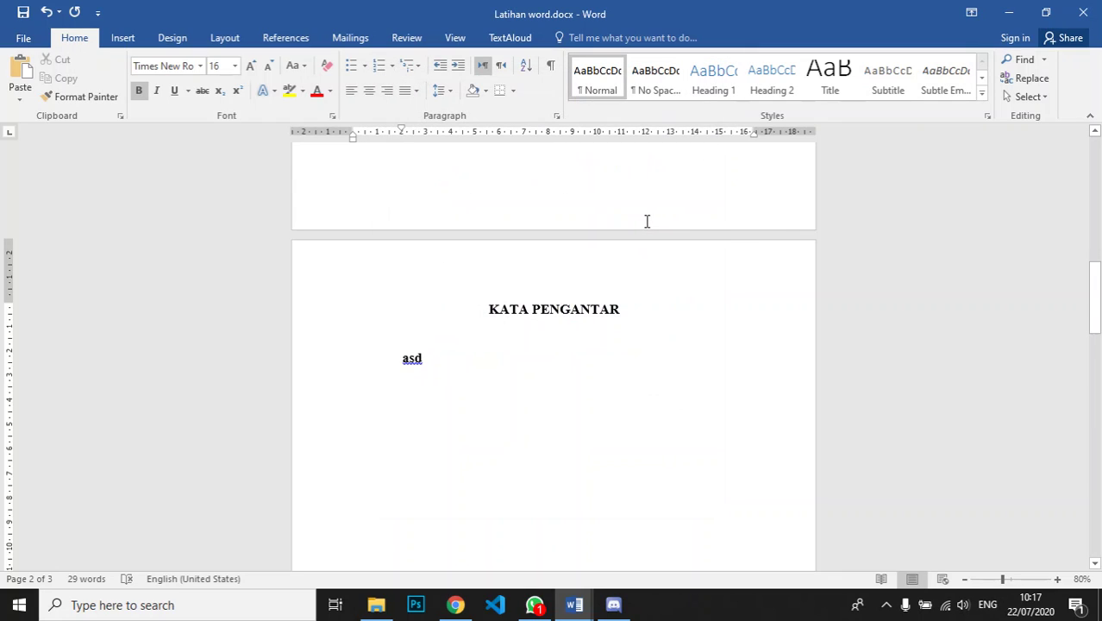
{"action": "key", "text": "BackSpace"}
{"action": "key", "text": "BackSpace"}
{"action": "key", "text": "BackSpace"}
{"action": "key", "text": "BackSpace"}
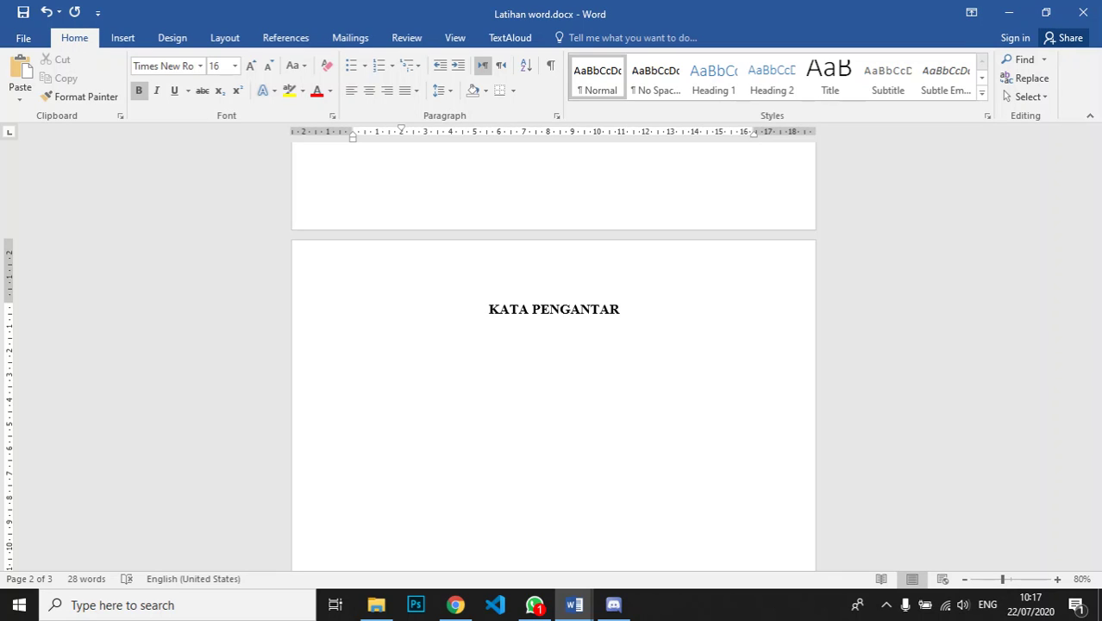
Step: Consult the opening of 4. Kata Pengantar.docx, return to Latihan word.docx and enter "Segala syukur kehadirat Alloh Swt" followed by a row of dots
{"action": "key", "text": "alt+Tab"}
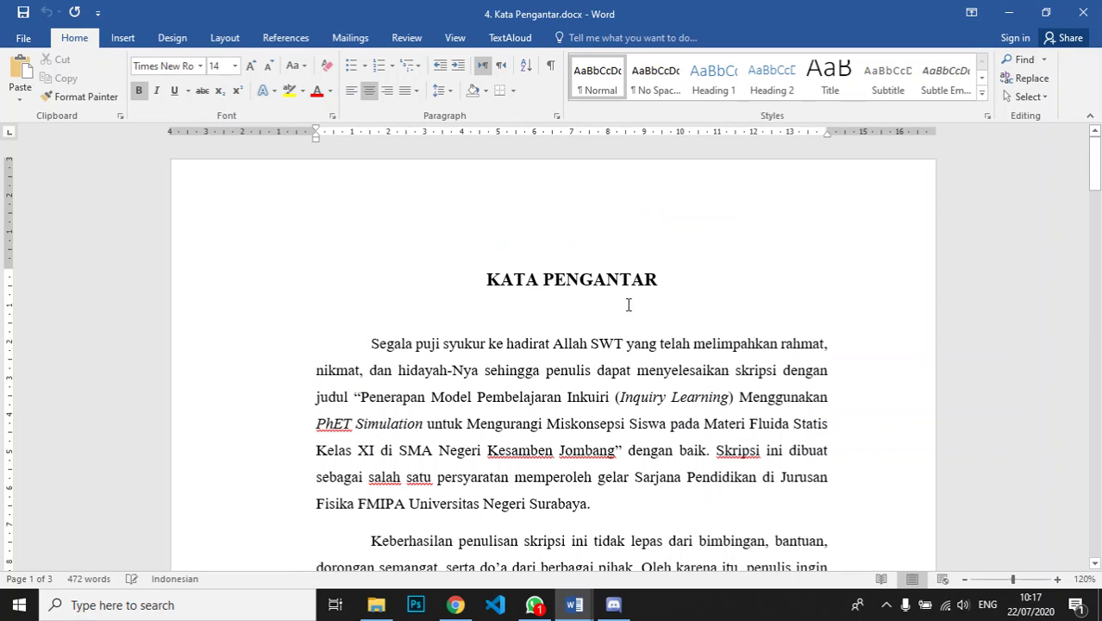
{"action": "key", "text": "alt+Tab"}
{"action": "key", "text": "Tab"}
{"action": "type", "text": "Segal"}
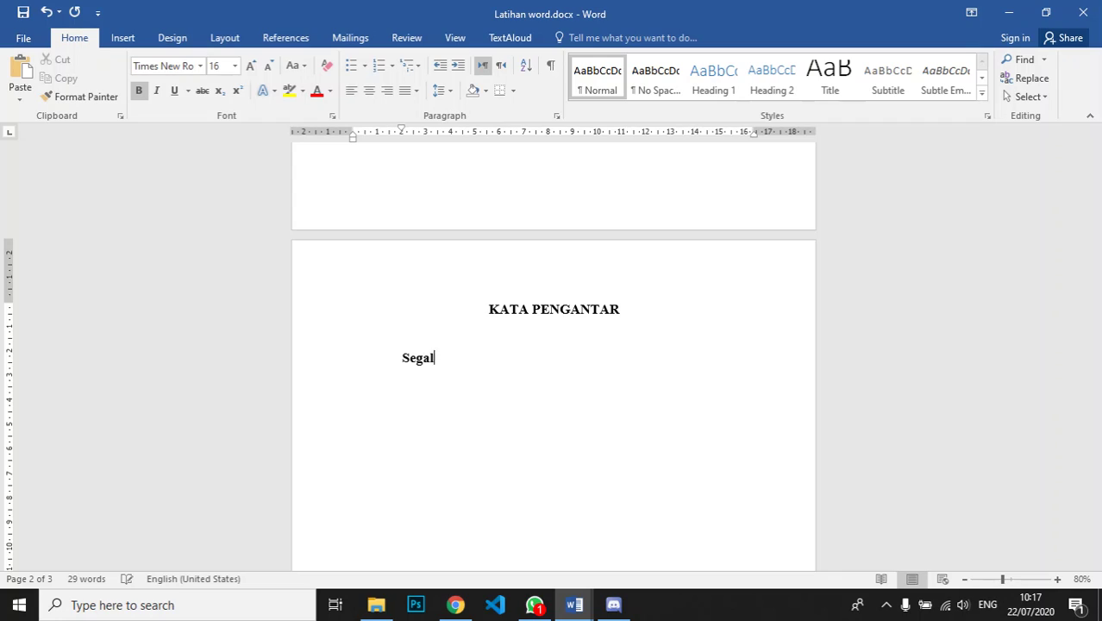
{"action": "type", "text": "a syukur kehar"}
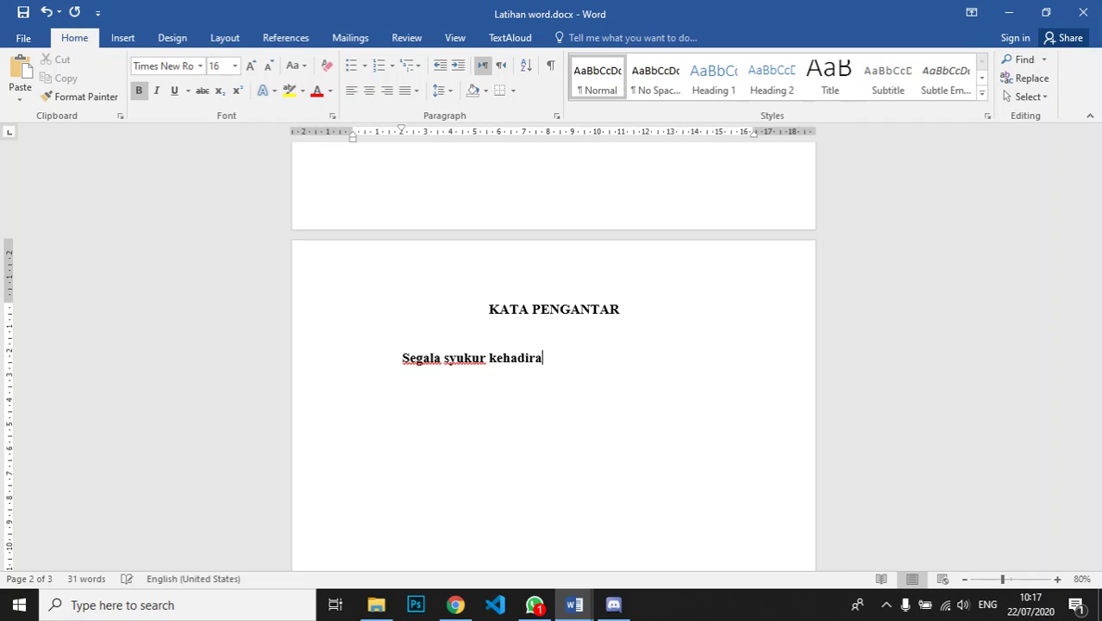
{"action": "type", "text": "irat Alloh Sw"}
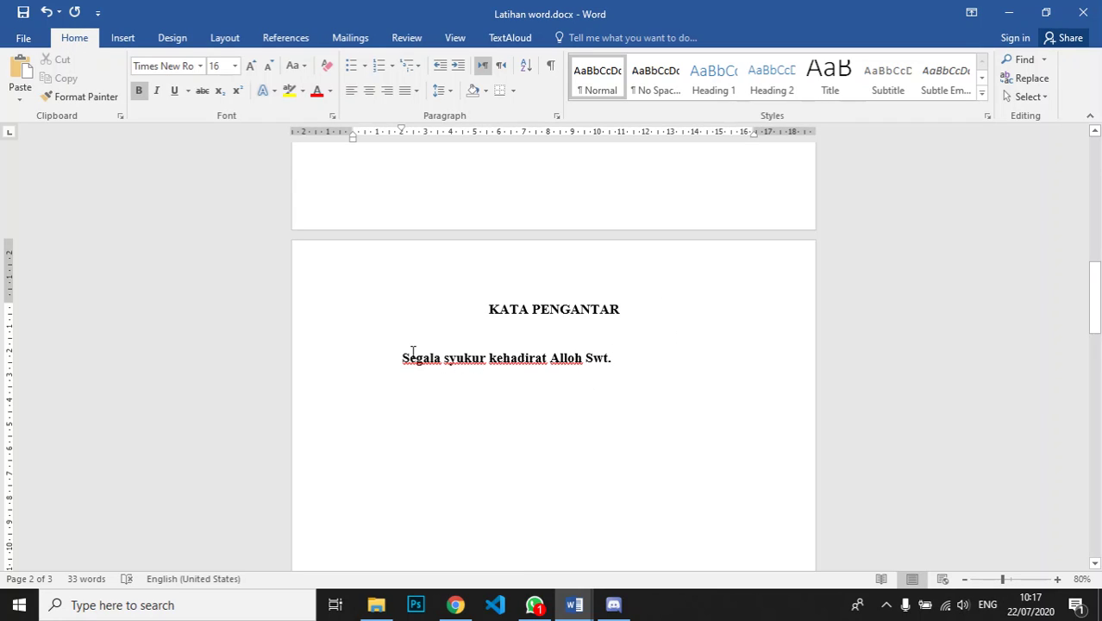
{"action": "type", "text": "t."}
{"action": "key", "text": "BackSpace"}
{"action": "type", "text": "..."}
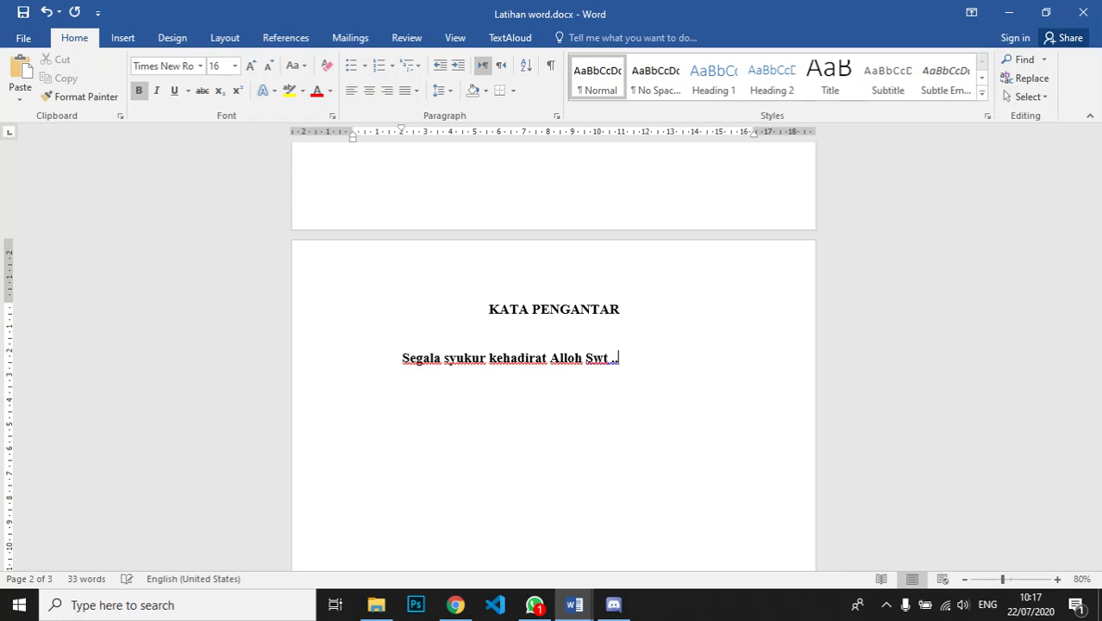
{"action": "type", "text": ".............."}
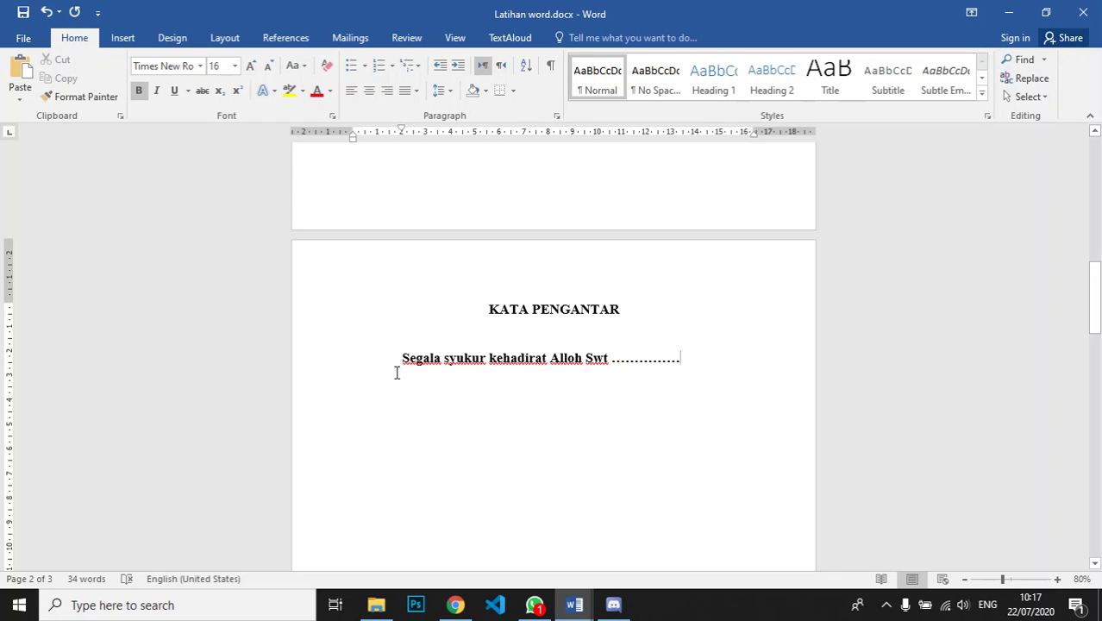
Step: Remove the bold formatting from the sentence below the KATA PENGANTAR heading
{"action": "left_click_drag", "start_coordinate": [396, 372], "coordinate": [719, 364]}
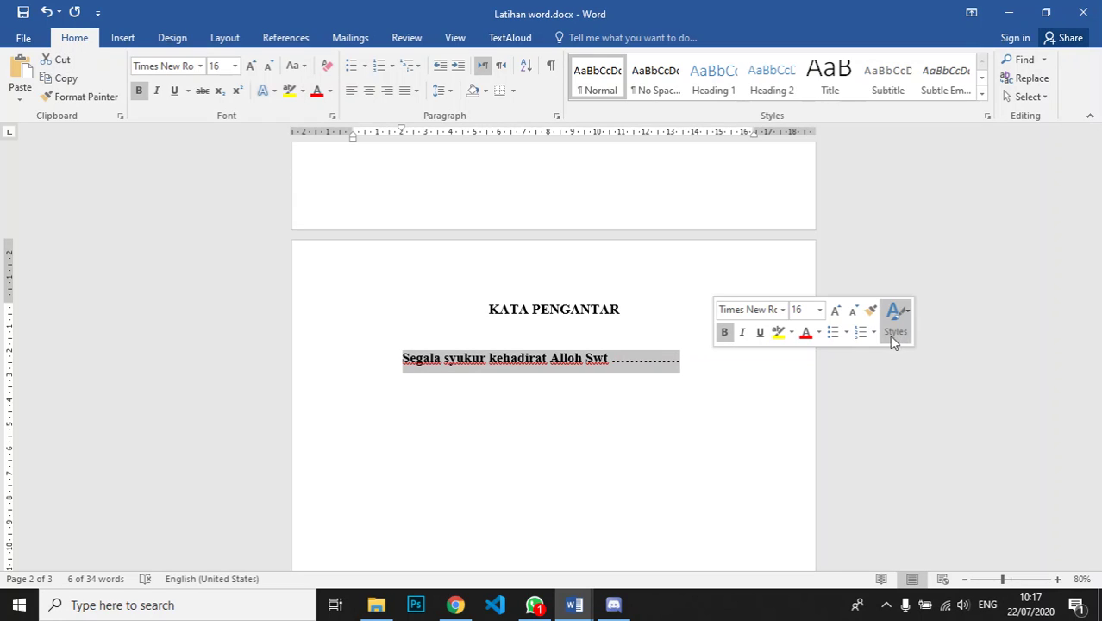
{"action": "key", "text": "ctrl+b"}
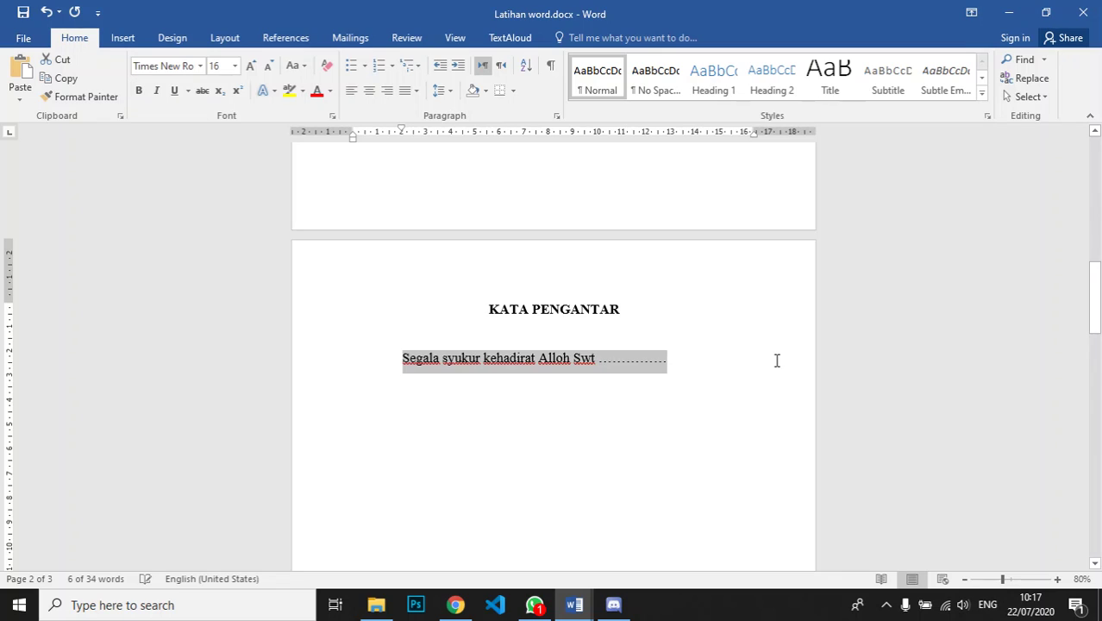
{"action": "left_click", "coordinate": [653, 359]}
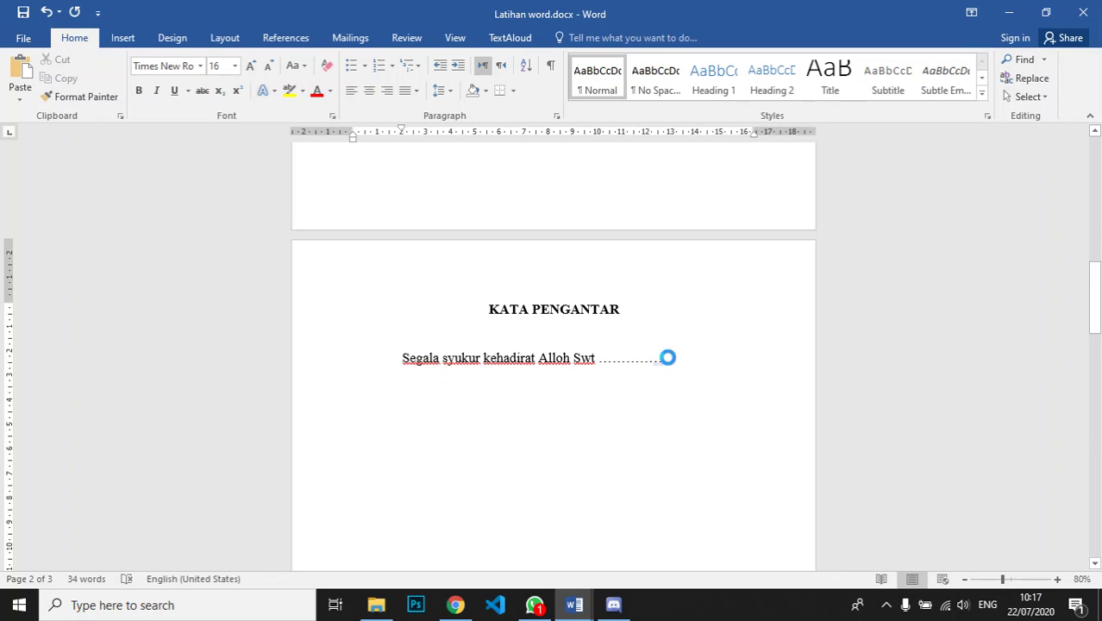
Step: Replace the dots with the rest of the first paragraph copied from 4. Kata Pengantar.docx, from "yang telah" through "Universitas Negeri Surabaya"
{"action": "left_click_drag", "start_coordinate": [605, 365], "coordinate": [670, 363]}
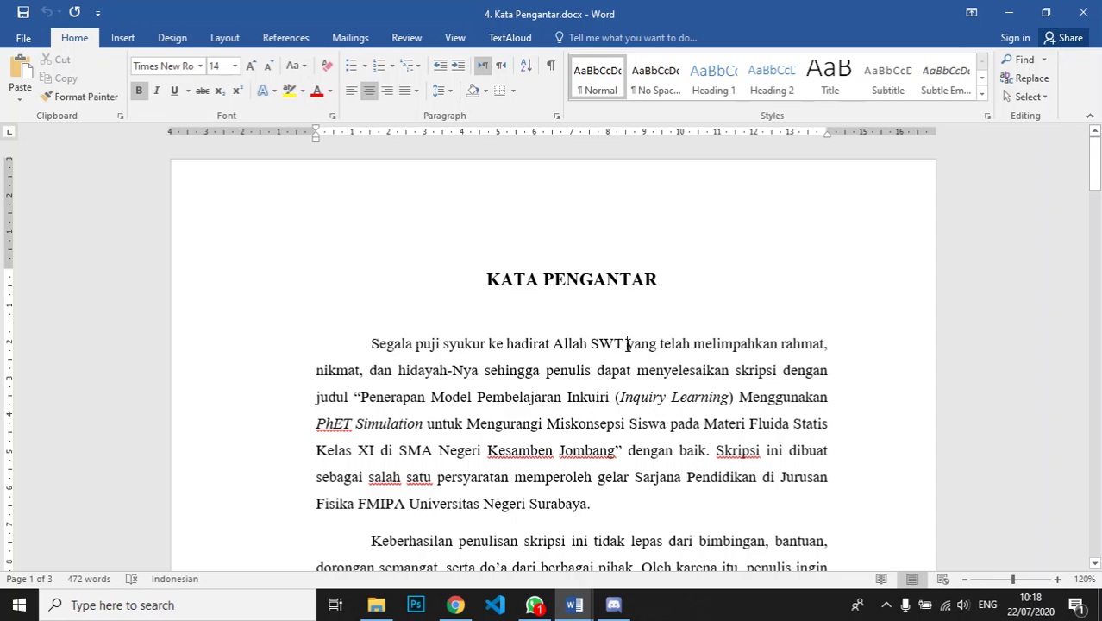
{"action": "left_click_drag", "start_coordinate": [626, 345], "coordinate": [587, 503]}
{"action": "key", "text": "ctrl+c"}
{"action": "key", "text": "alt+Tab"}
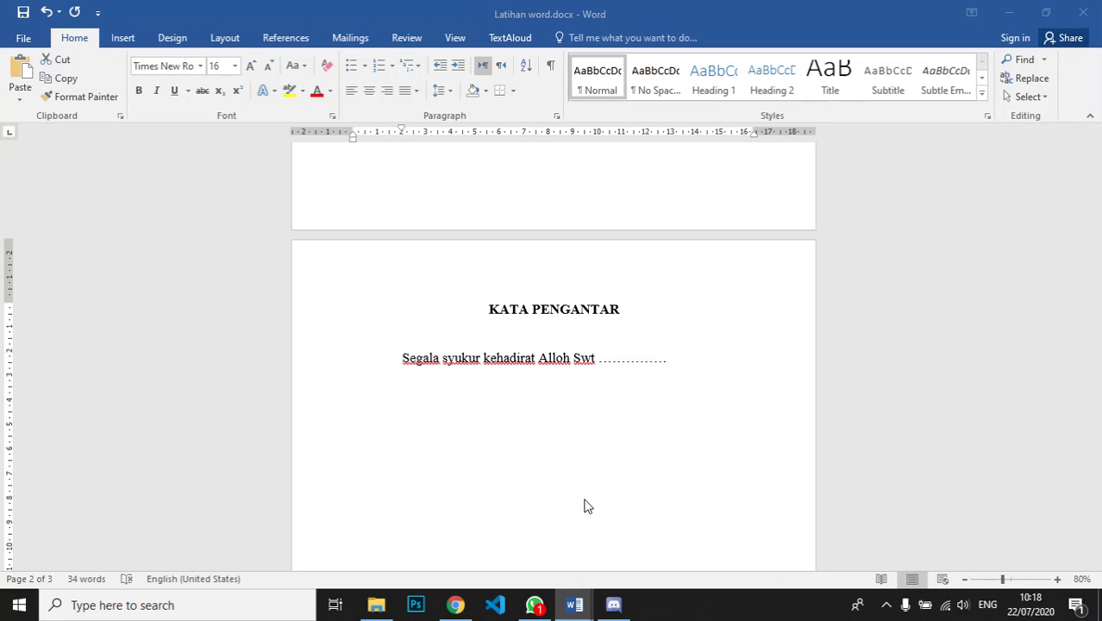
{"action": "double_click", "coordinate": [642, 362]}
{"action": "key", "text": "ctrl+v"}
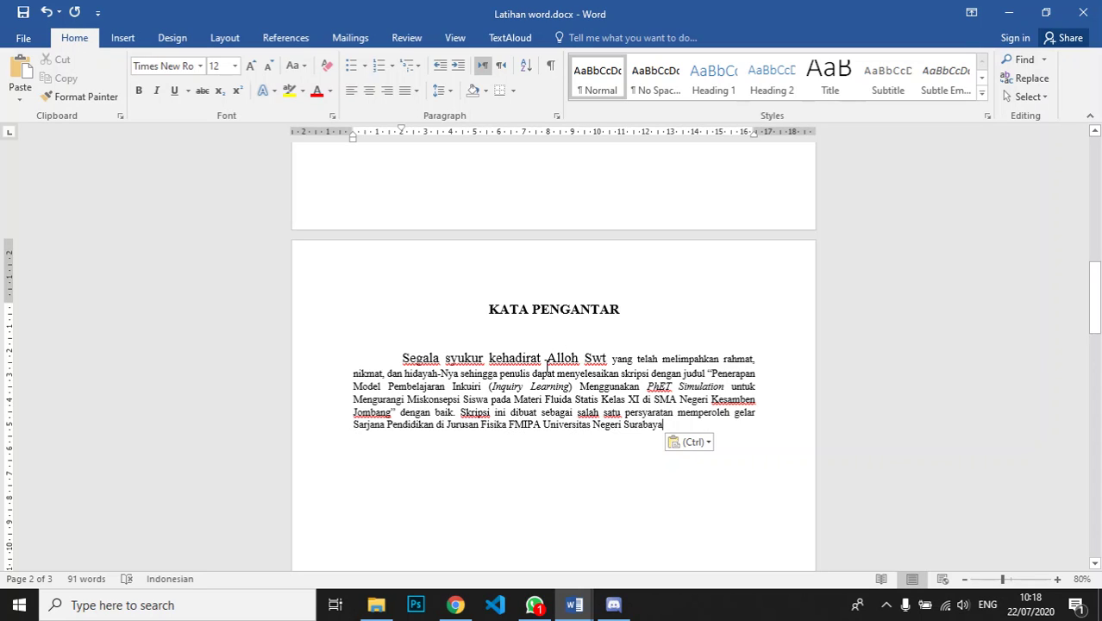
Step: Keep only the text of the passage pasted below KATA PENGANTAR and set the whole paragraph's font size to 12
{"action": "left_click", "coordinate": [697, 445]}
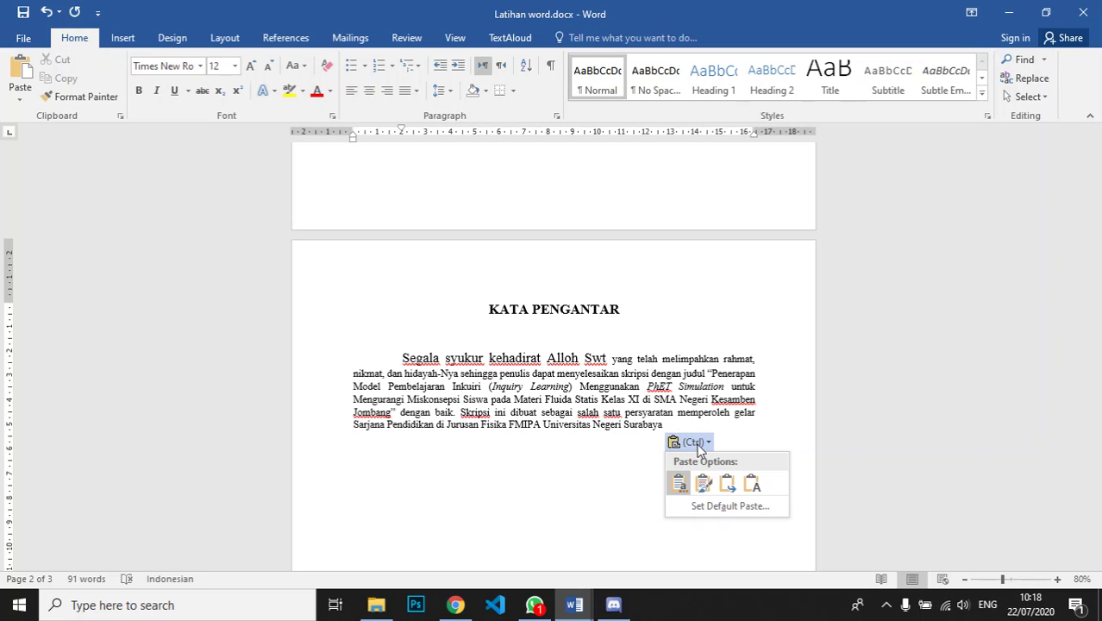
{"action": "left_click", "coordinate": [754, 484]}
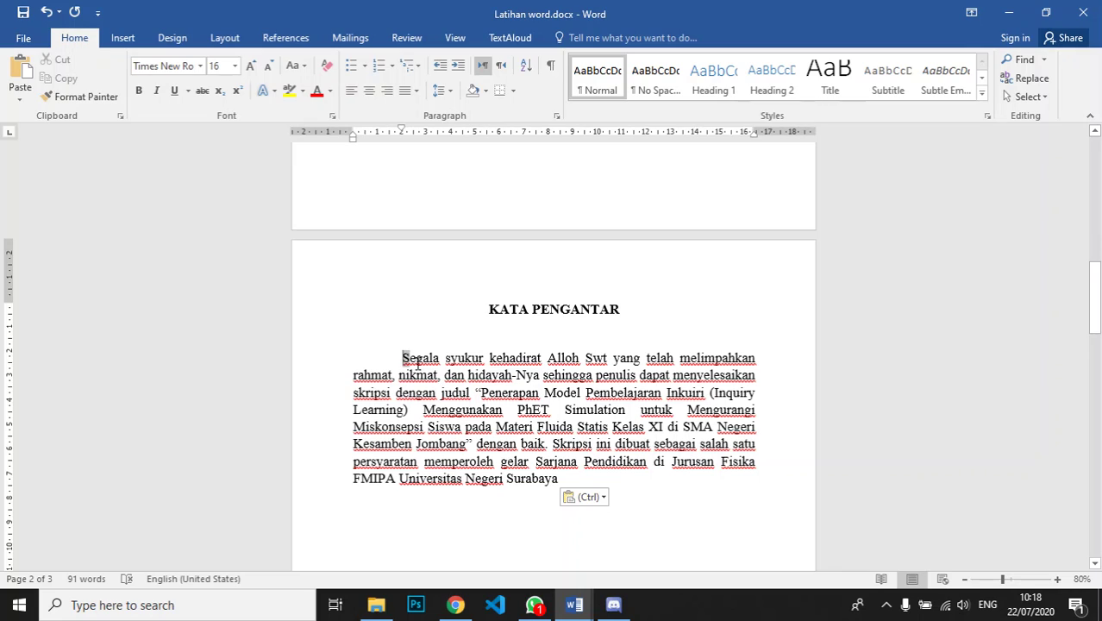
{"action": "left_click_drag", "start_coordinate": [402, 357], "coordinate": [565, 478]}
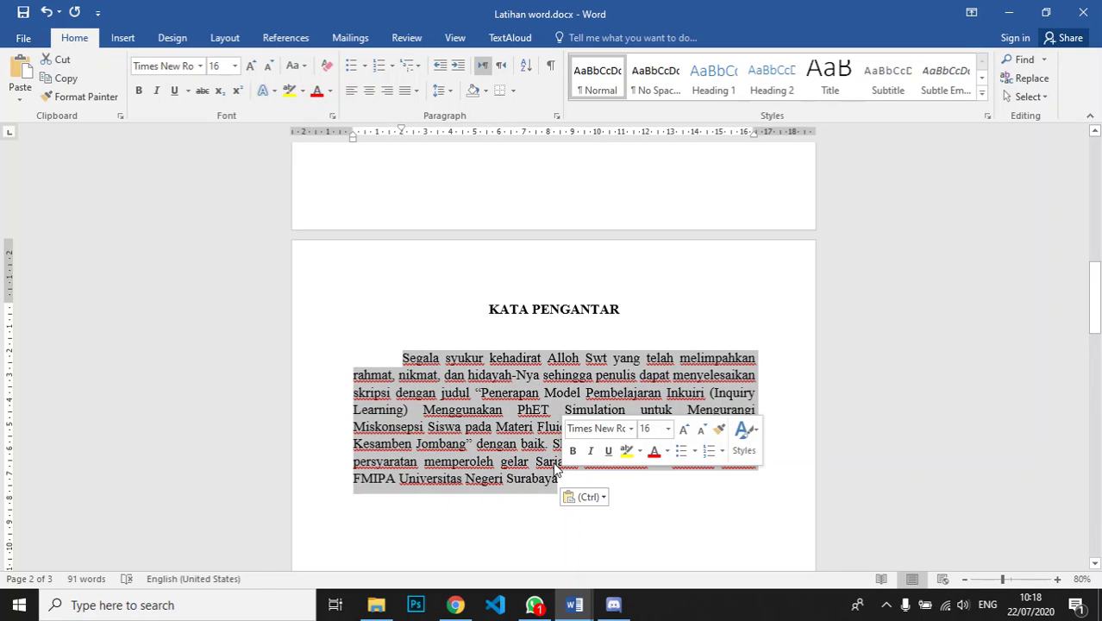
{"action": "left_click", "coordinate": [222, 66]}
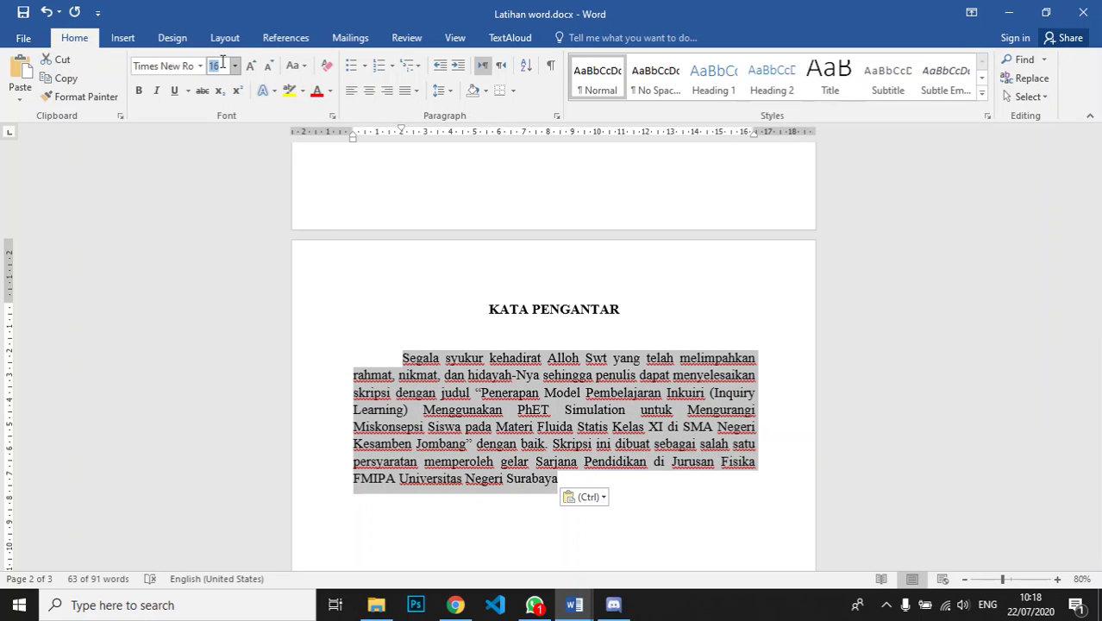
{"action": "type", "text": "12"}
{"action": "key", "text": "Return"}
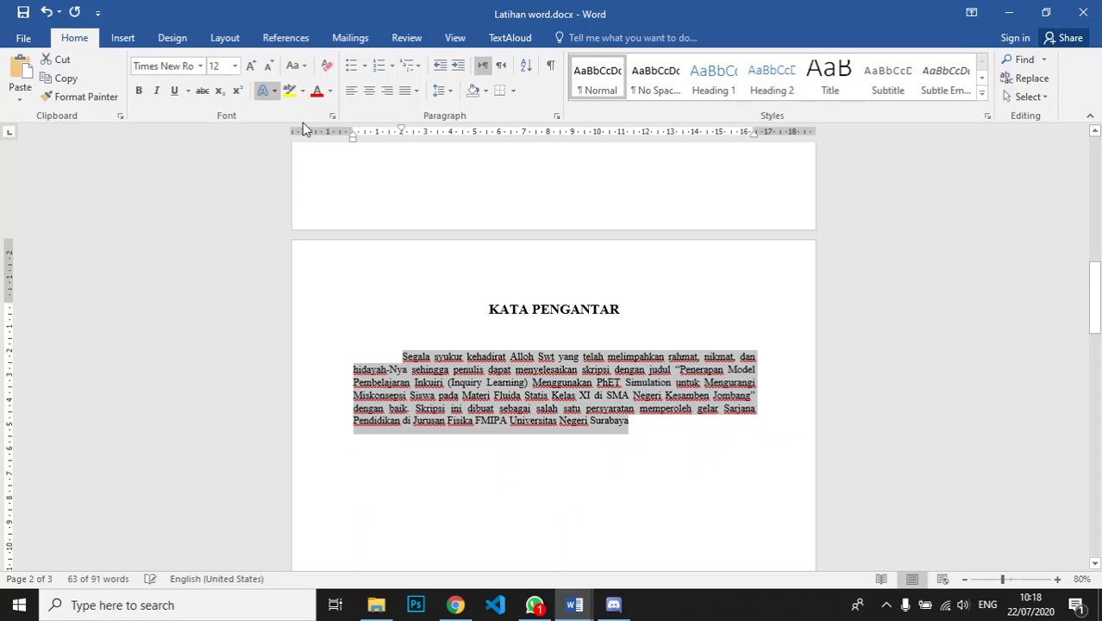
{"action": "scroll", "coordinate": [562, 422], "scroll_direction": "up", "scroll_amount": 4, "text": "ctrl"}
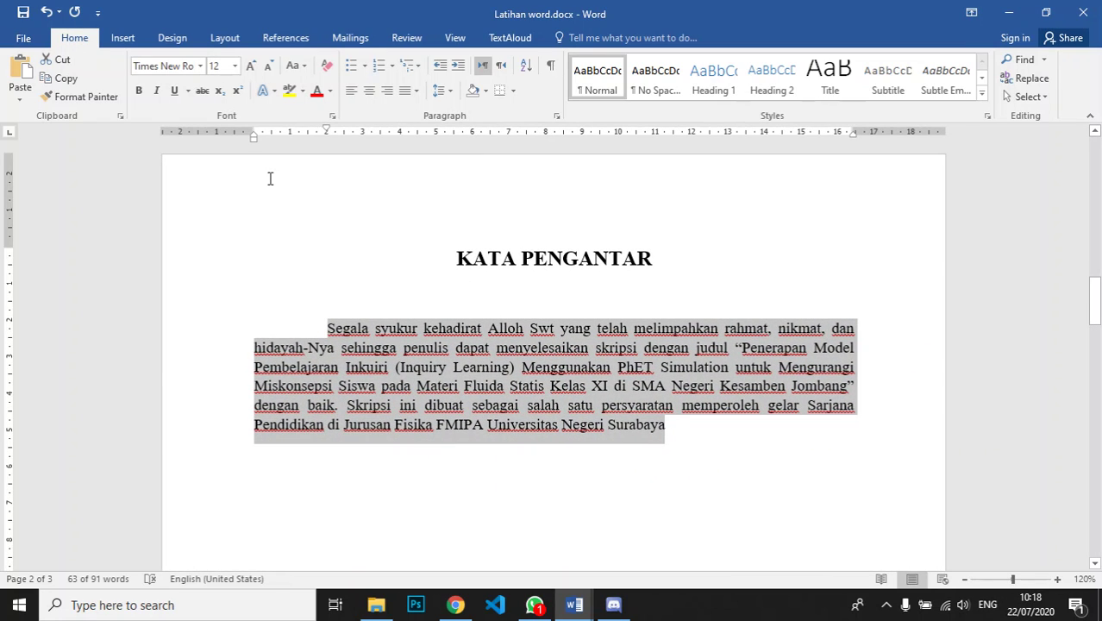
Step: Set the first-line indent of the paragraph starting "Segala syukur" to about 1.5 cm
{"action": "left_click", "coordinate": [537, 314]}
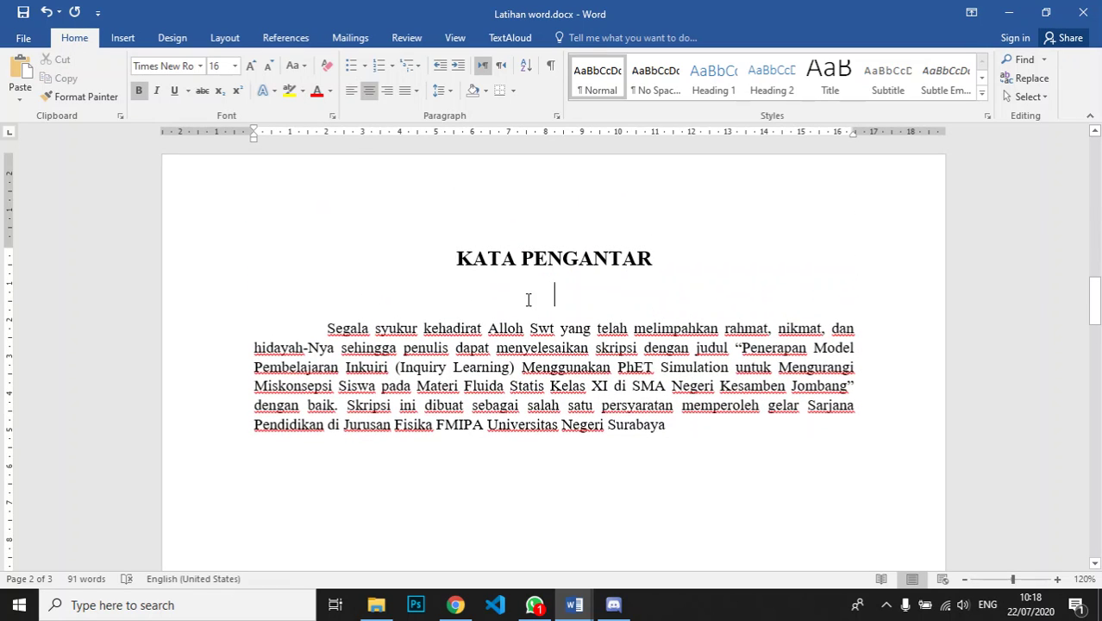
{"action": "scroll", "coordinate": [533, 285], "scroll_direction": "down", "scroll_amount": 3}
{"action": "scroll", "coordinate": [561, 323], "scroll_direction": "up", "scroll_amount": 5}
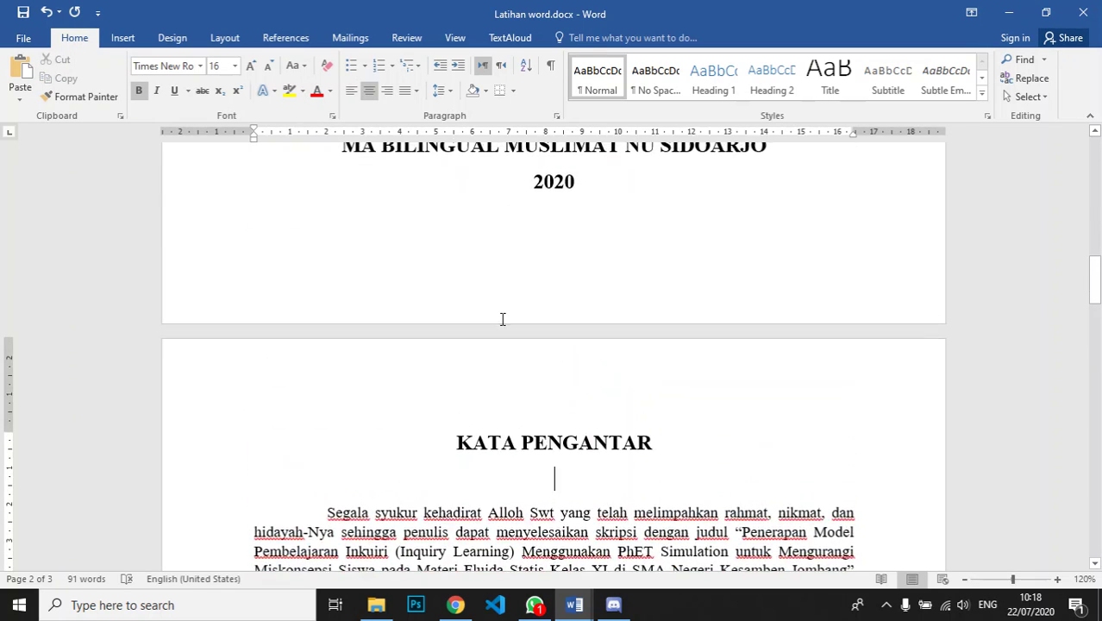
{"action": "scroll", "coordinate": [503, 319], "scroll_direction": "down", "scroll_amount": 3}
{"action": "left_click", "coordinate": [328, 329]}
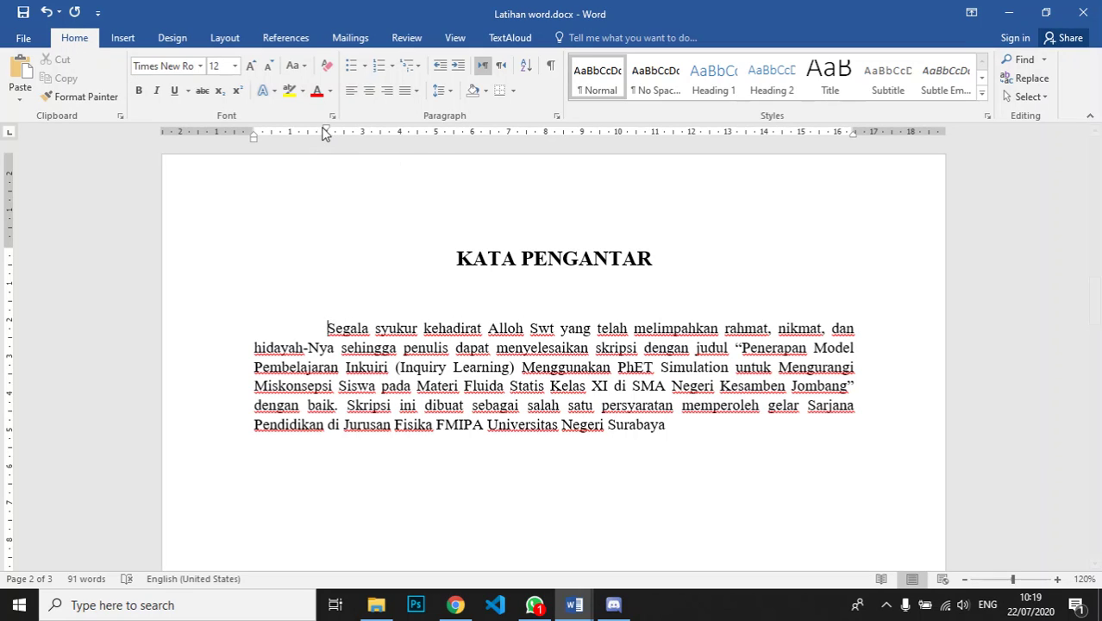
{"action": "mouse_move", "coordinate": [325, 133]}
{"action": "left_mouse_down"}
{"action": "mouse_move", "coordinate": [292, 135]}
{"action": "mouse_move", "coordinate": [312, 138]}
{"action": "left_mouse_up"}
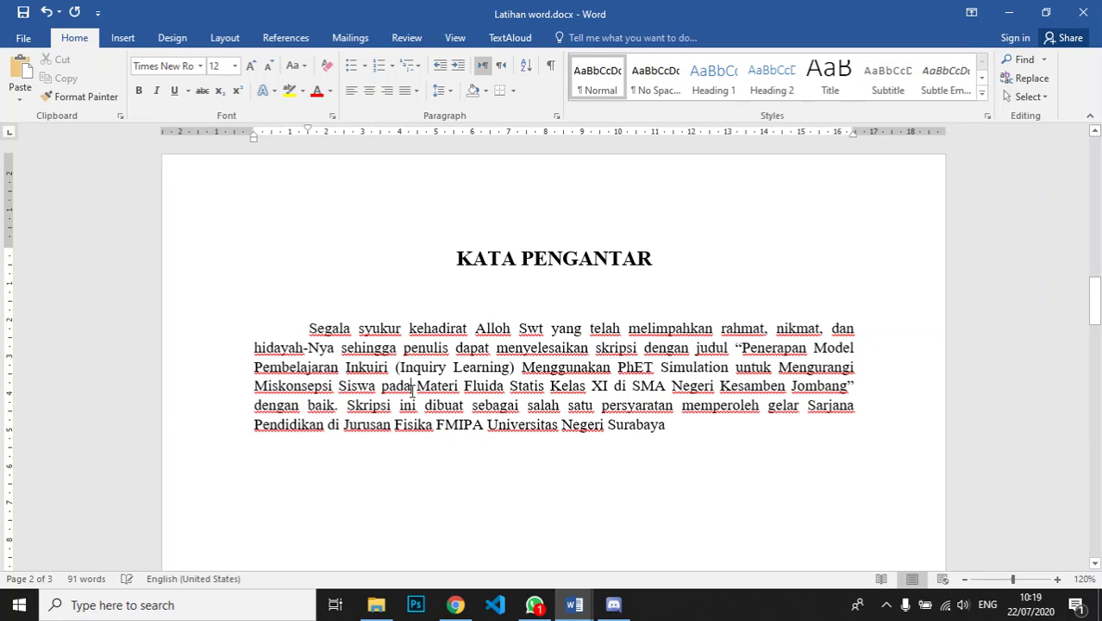
Step: Set the preface paragraph's line spacing to 1,5 and end its last sentence with a period after "Surabaya"
{"action": "left_click", "coordinate": [680, 427]}
{"action": "left_click_drag", "start_coordinate": [305, 327], "coordinate": [669, 429]}
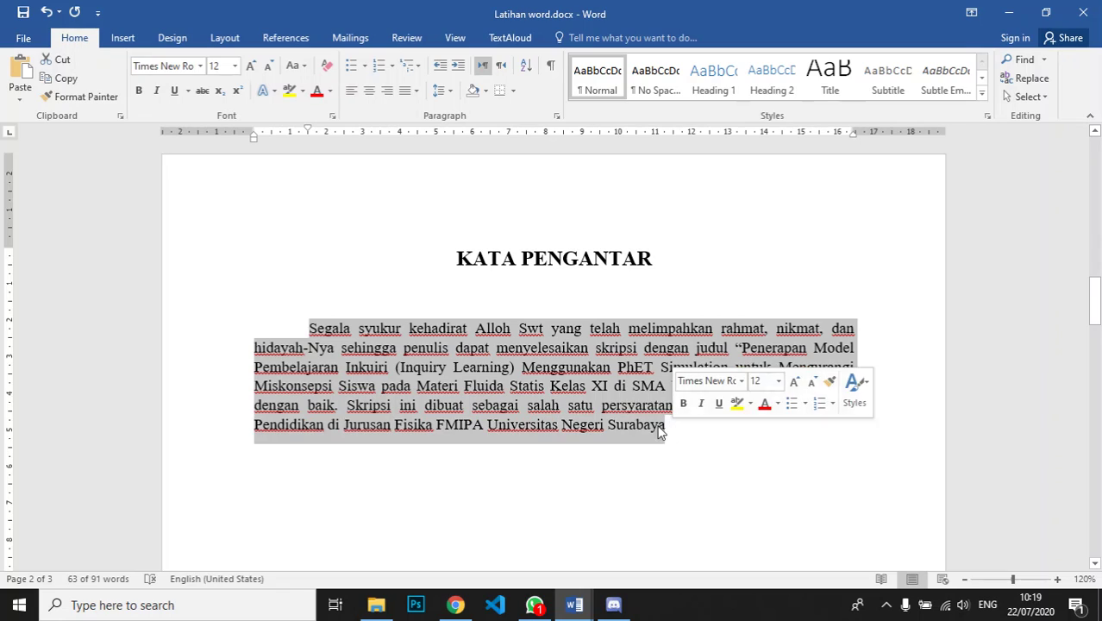
{"action": "left_click", "coordinate": [450, 91]}
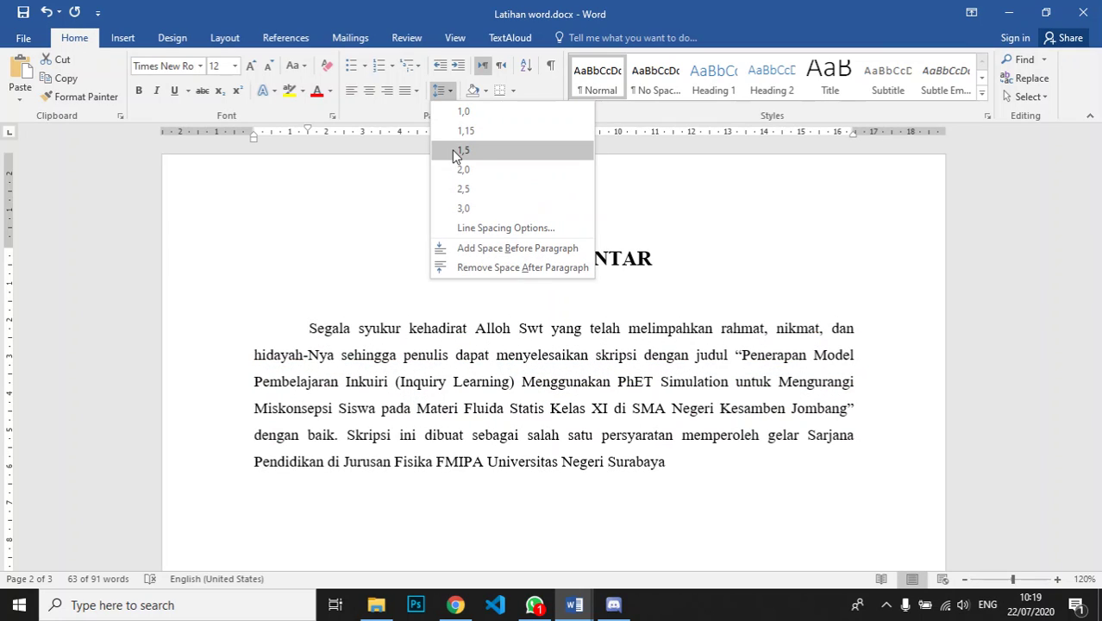
{"action": "left_click", "coordinate": [503, 151]}
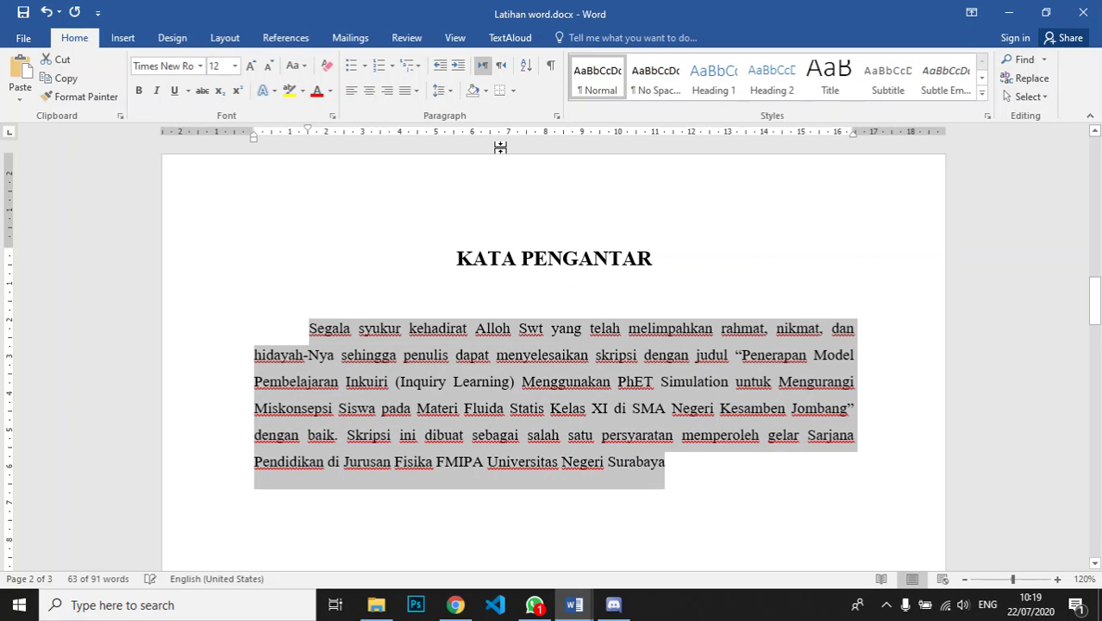
{"action": "left_click", "coordinate": [700, 476]}
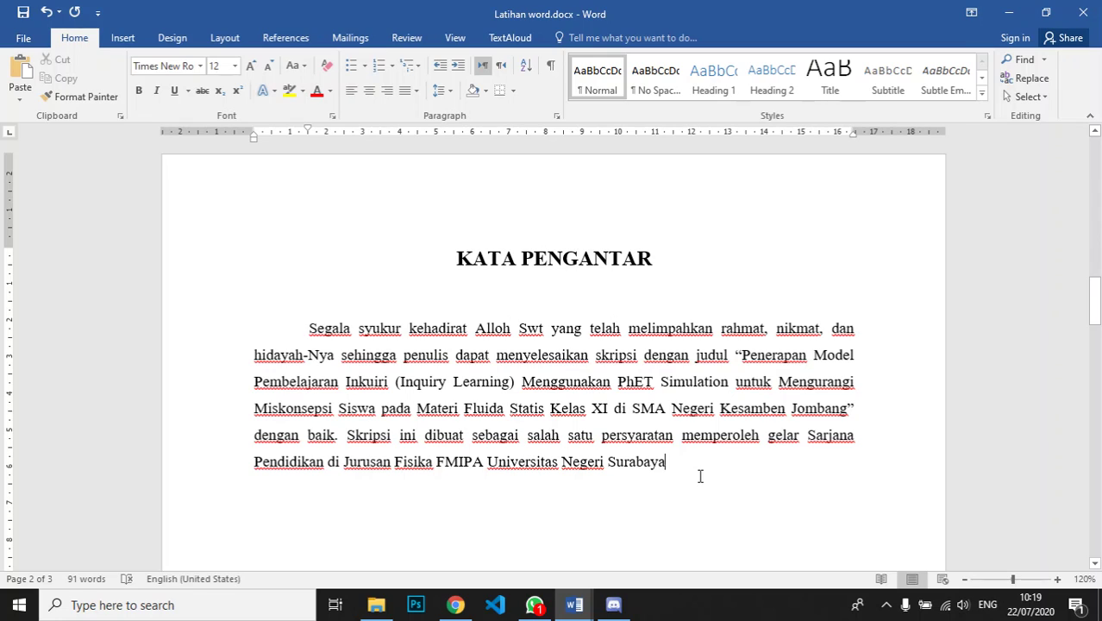
{"action": "type", "text": "."}
Step: Delete the stray text "jkahsdlkajskdasd" from the last page of the document
{"action": "scroll", "coordinate": [458, 342], "scroll_direction": "down", "scroll_amount": 1}
{"action": "scroll", "coordinate": [471, 345], "scroll_direction": "up", "scroll_amount": 5}
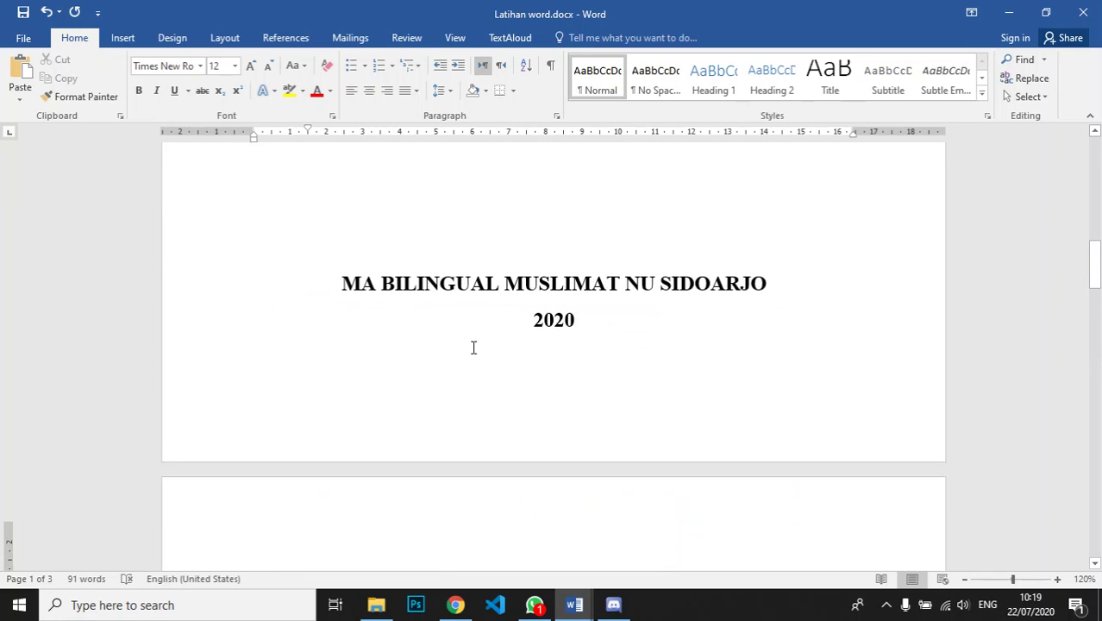
{"action": "scroll", "coordinate": [475, 347], "scroll_direction": "up", "scroll_amount": 5}
{"action": "scroll", "coordinate": [477, 350], "scroll_direction": "up", "scroll_amount": 5}
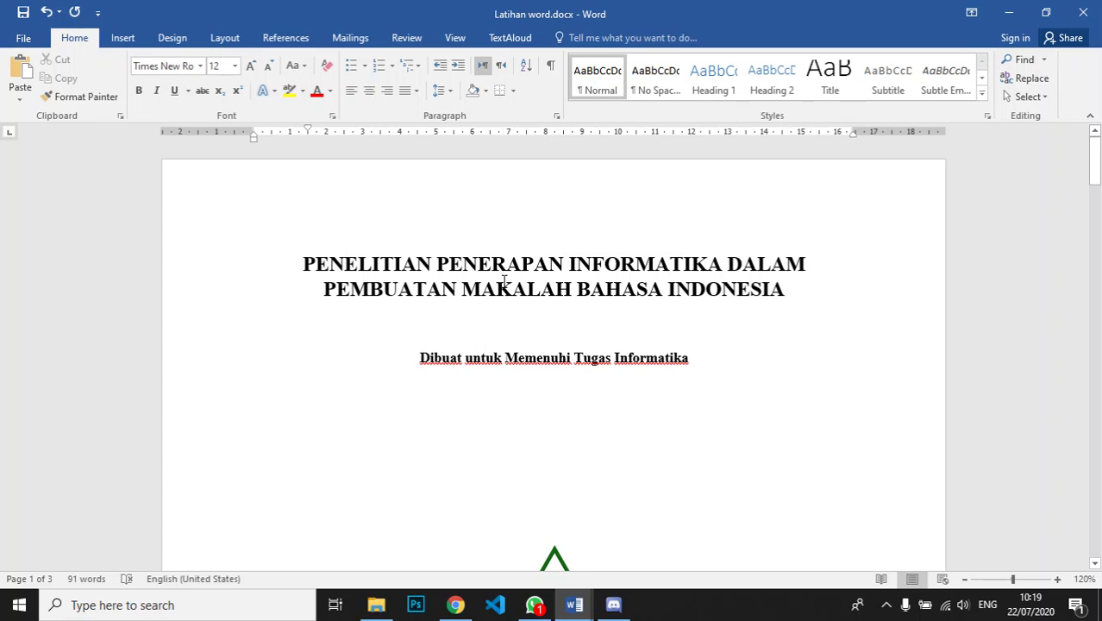
{"action": "scroll", "coordinate": [483, 340], "scroll_direction": "down", "scroll_amount": 10}
{"action": "scroll", "coordinate": [505, 297], "scroll_direction": "down", "scroll_amount": 10}
{"action": "scroll", "coordinate": [501, 301], "scroll_direction": "up", "scroll_amount": 5}
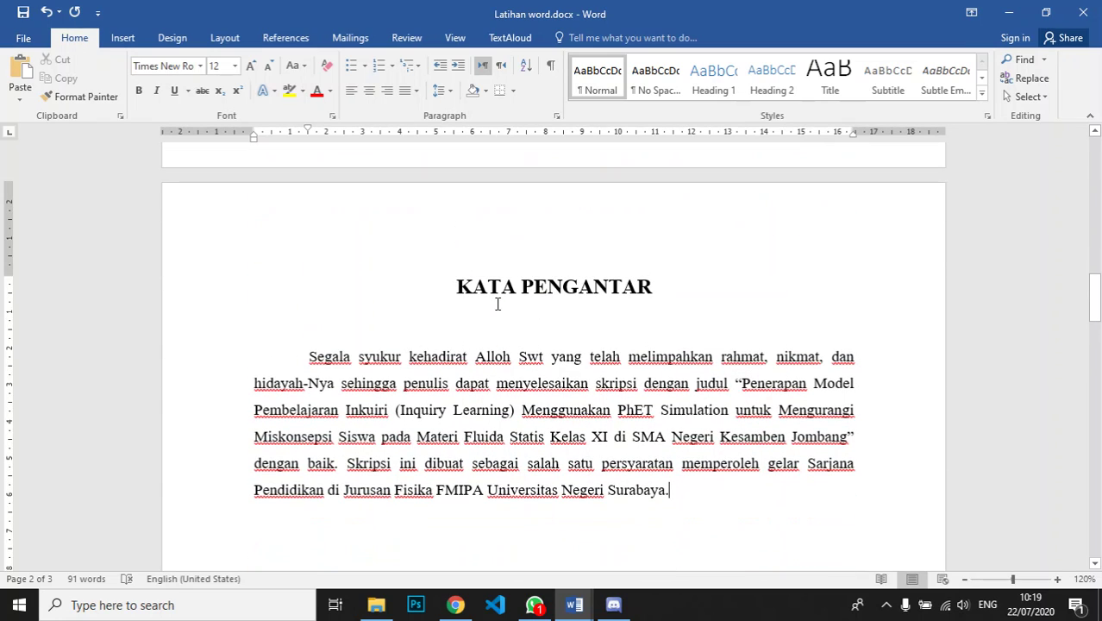
{"action": "scroll", "coordinate": [500, 311], "scroll_direction": "down", "scroll_amount": 10}
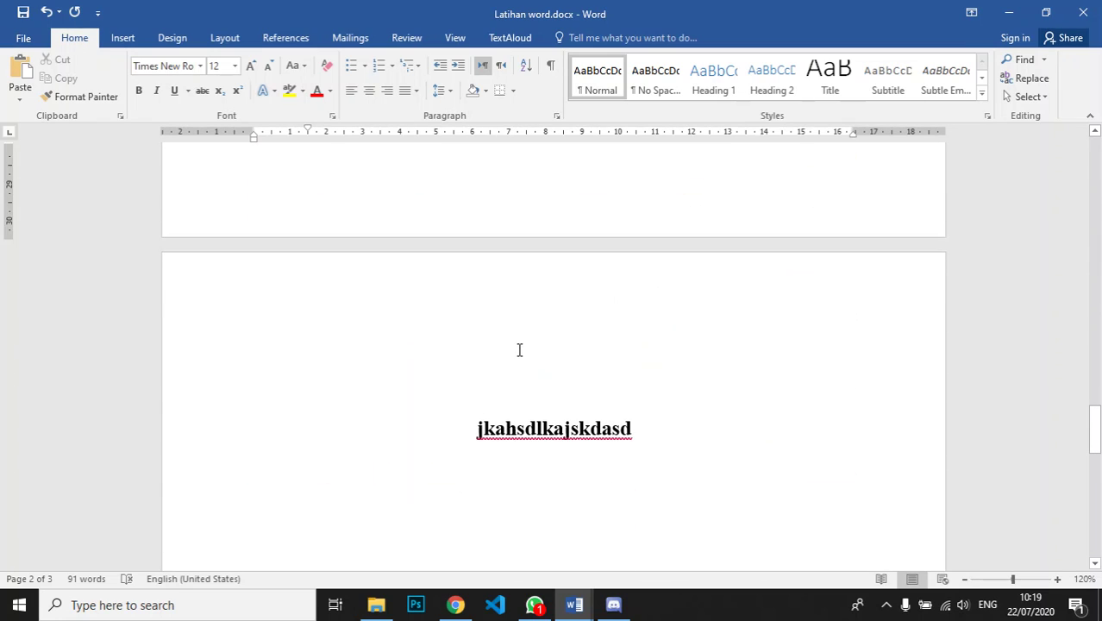
{"action": "left_click_drag", "start_coordinate": [452, 422], "coordinate": [748, 447]}
{"action": "key", "text": "BackSpace"}
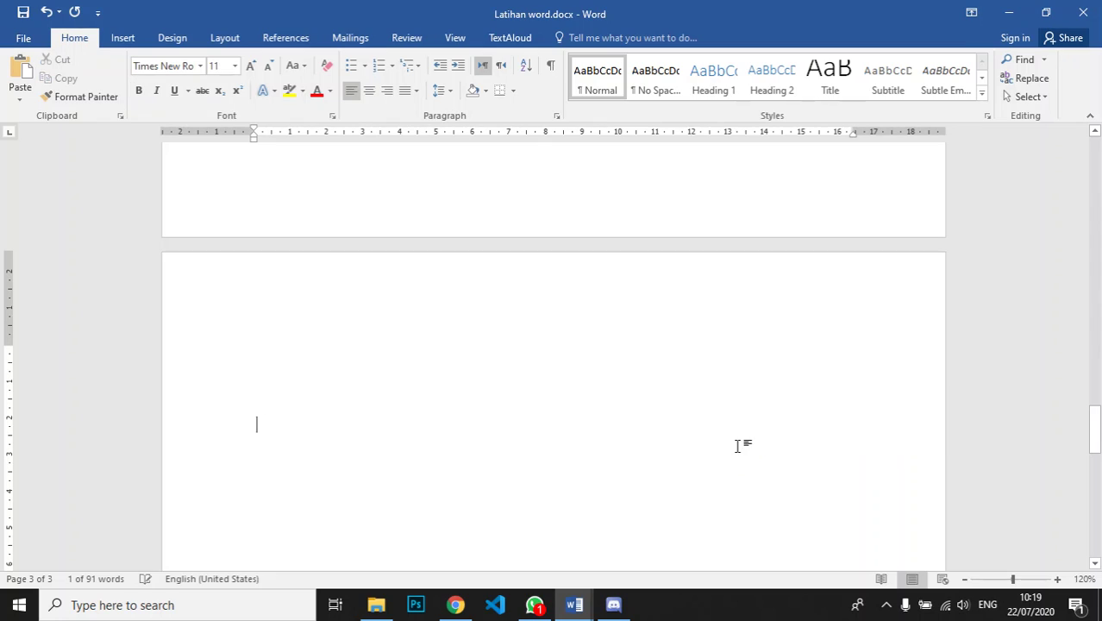
Step: Start a new line after the preface paragraph and insert a blank page there
{"action": "scroll", "coordinate": [581, 324], "scroll_direction": "up", "scroll_amount": 3}
{"action": "scroll", "coordinate": [581, 324], "scroll_direction": "up", "scroll_amount": 2}
{"action": "scroll", "coordinate": [524, 329], "scroll_direction": "down", "scroll_amount": 1}
{"action": "scroll", "coordinate": [585, 343], "scroll_direction": "up", "scroll_amount": 5}
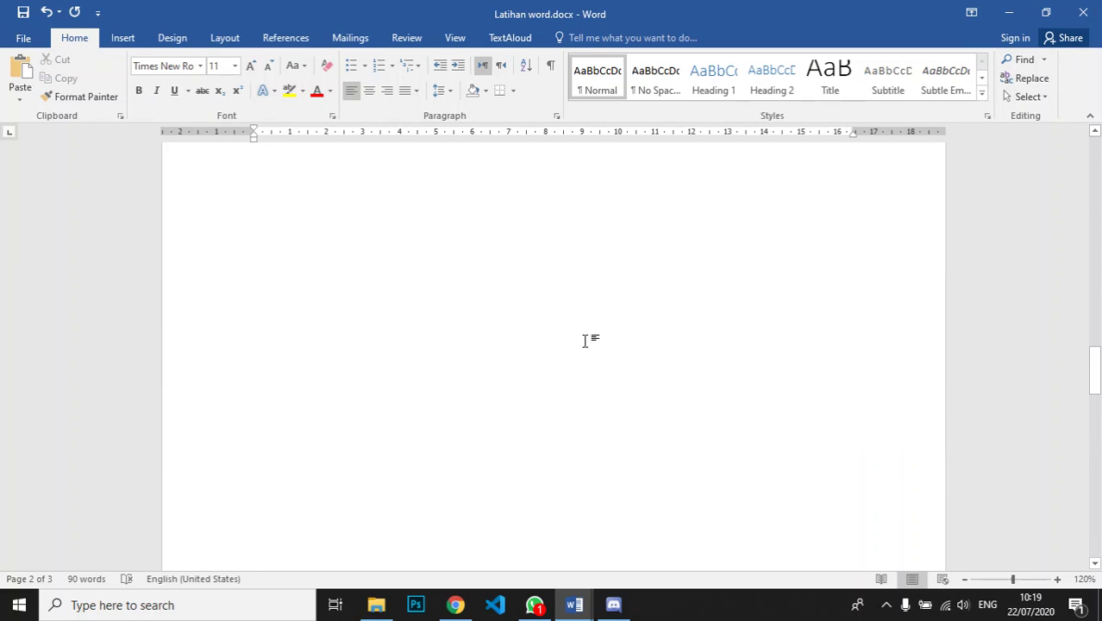
{"action": "scroll", "coordinate": [603, 346], "scroll_direction": "up", "scroll_amount": 3}
{"action": "left_click", "coordinate": [682, 446]}
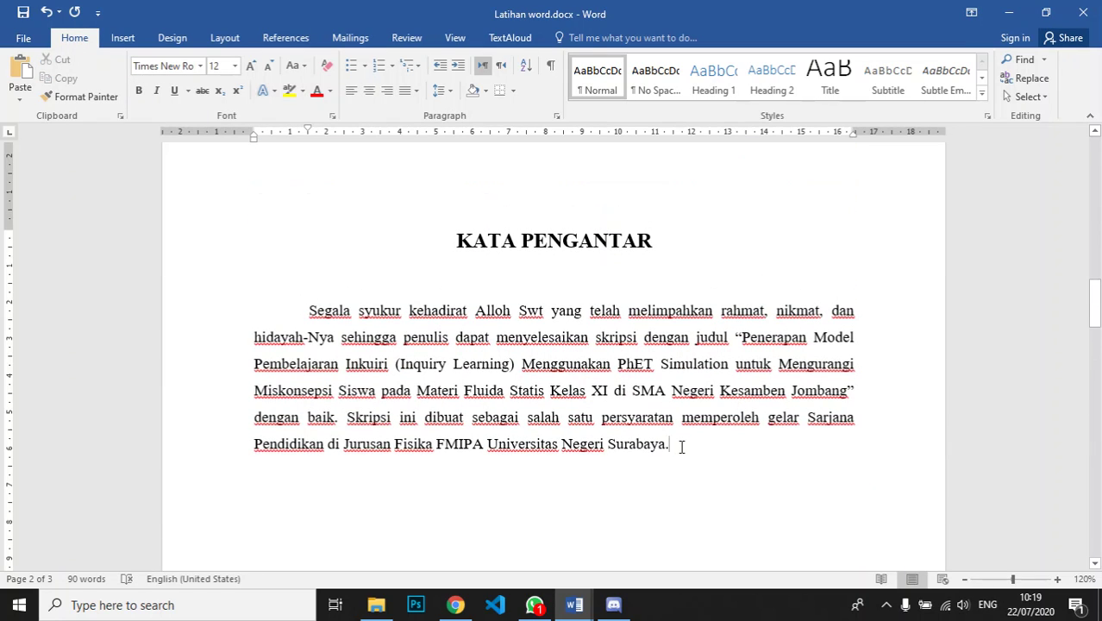
{"action": "scroll", "coordinate": [650, 380], "scroll_direction": "down", "scroll_amount": 3}
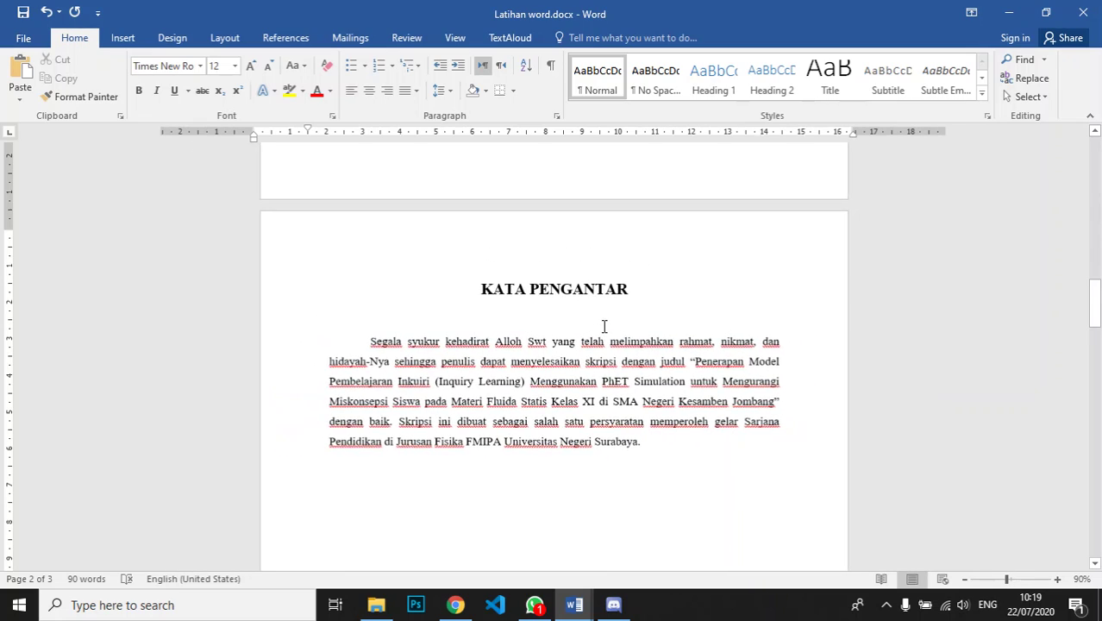
{"action": "scroll", "coordinate": [651, 380], "scroll_direction": "up", "scroll_amount": 1}
{"action": "key", "text": "Return"}
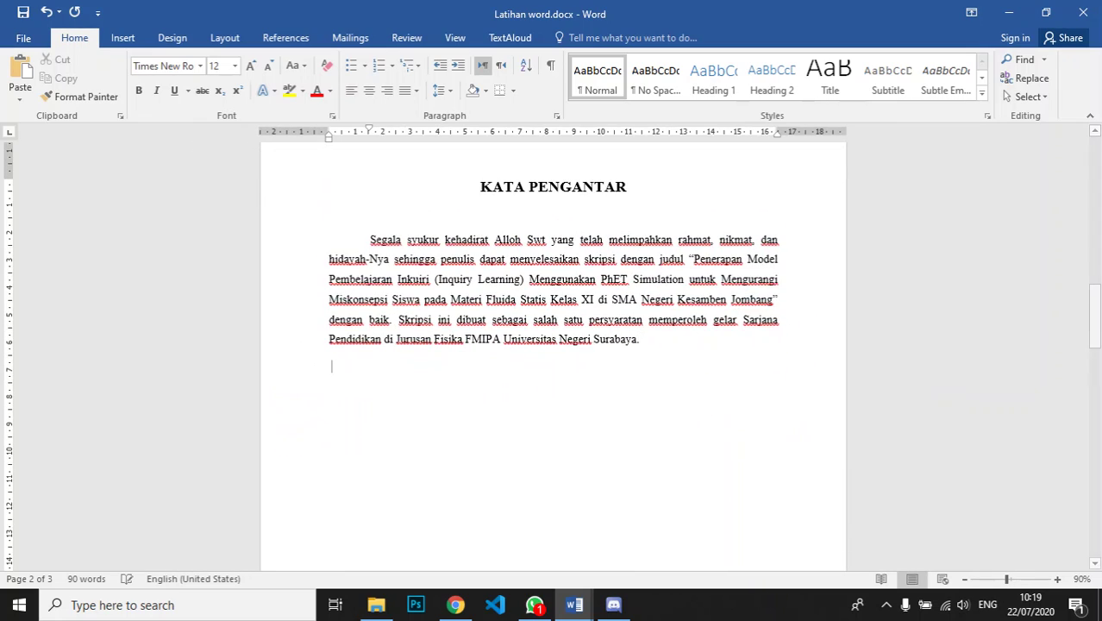
{"action": "left_click", "coordinate": [123, 38]}
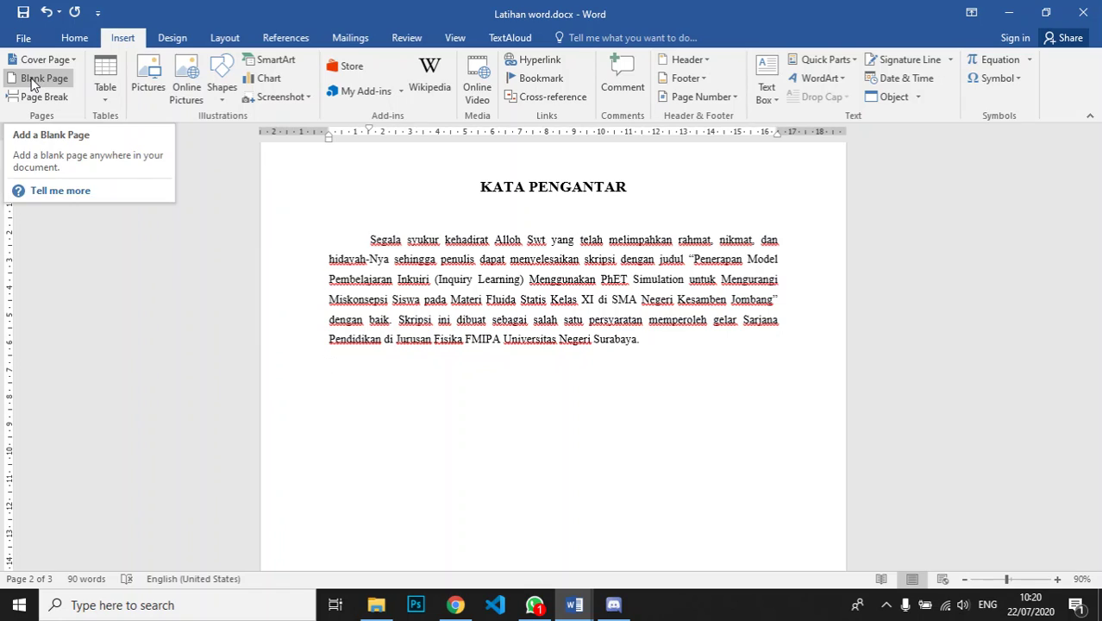
{"action": "left_click", "coordinate": [33, 80]}
Step: Enter the heading text "DAFTAR ISI" at the top of the new page after the preface
{"action": "scroll", "coordinate": [524, 327], "scroll_direction": "down", "scroll_amount": 3}
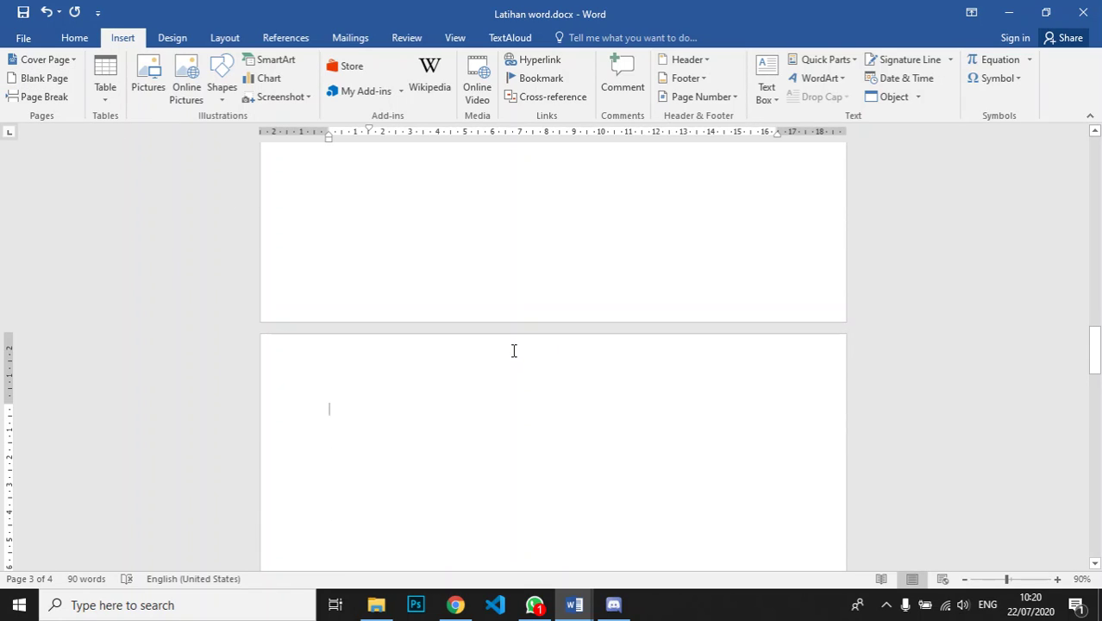
{"action": "scroll", "coordinate": [507, 372], "scroll_direction": "up", "scroll_amount": 10}
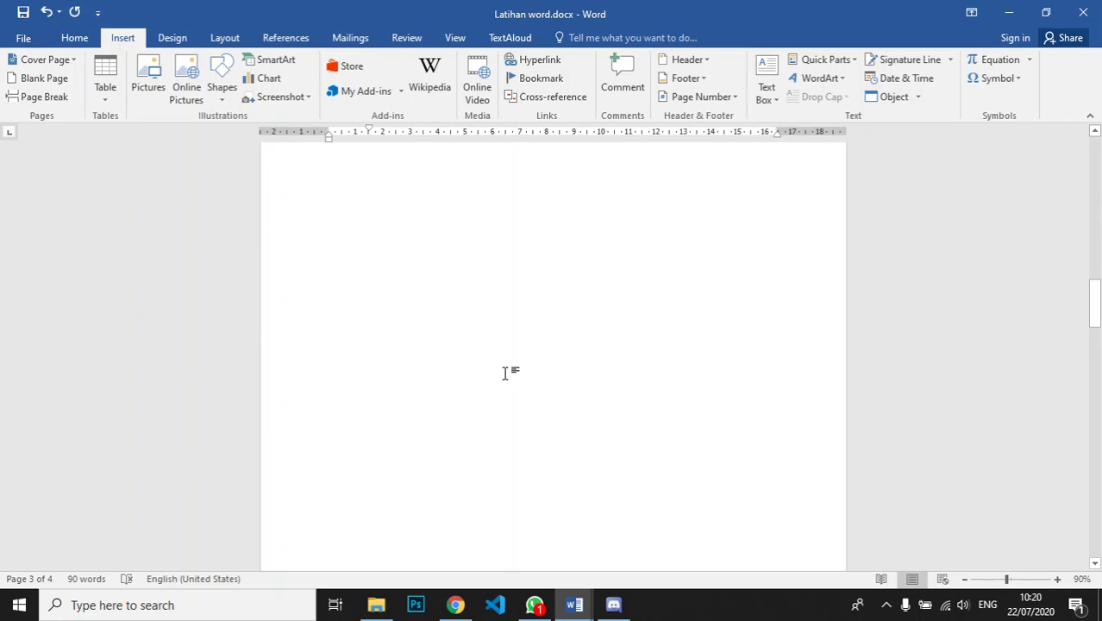
{"action": "scroll", "coordinate": [397, 355], "scroll_direction": "up", "scroll_amount": 3}
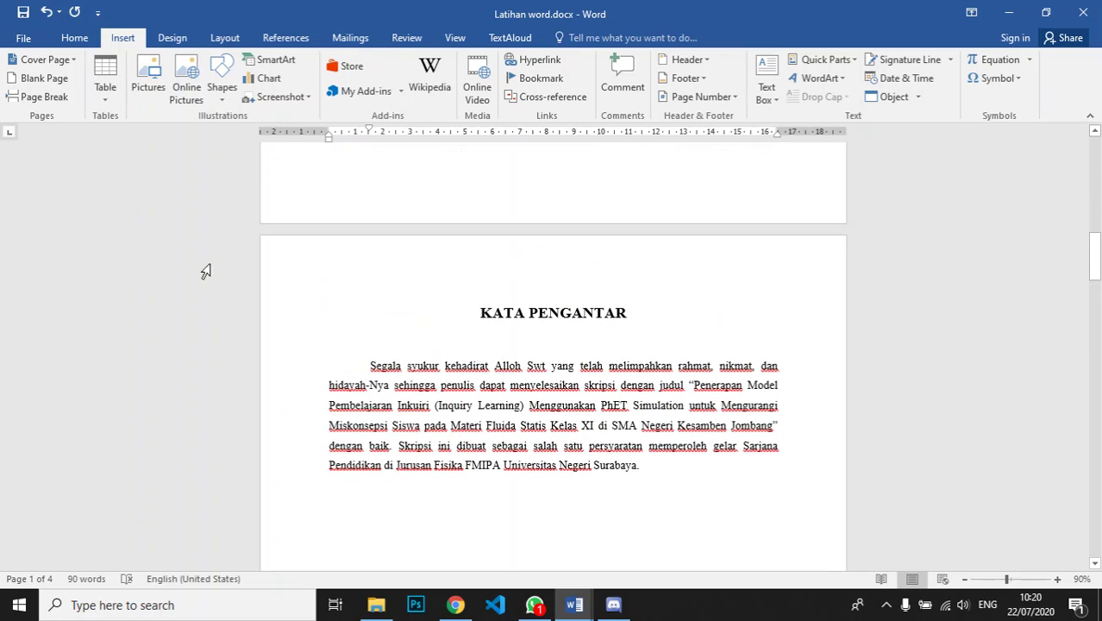
{"action": "scroll", "coordinate": [455, 357], "scroll_direction": "down", "scroll_amount": 4}
{"action": "scroll", "coordinate": [455, 357], "scroll_direction": "down", "scroll_amount": 10}
{"action": "left_click", "coordinate": [439, 346]}
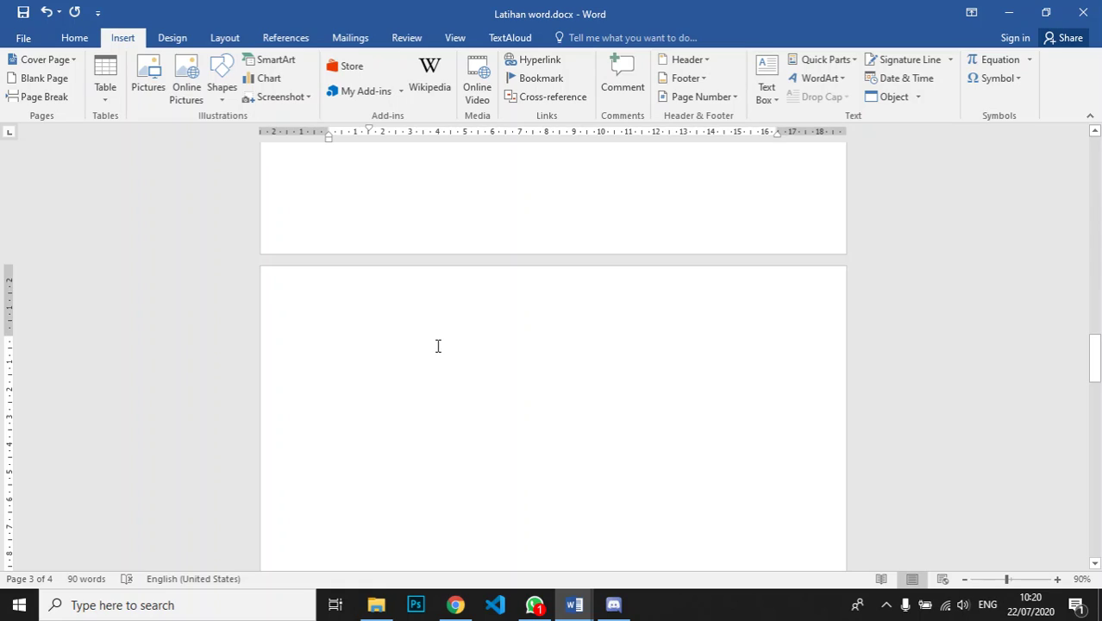
{"action": "type", "text": "DA"}
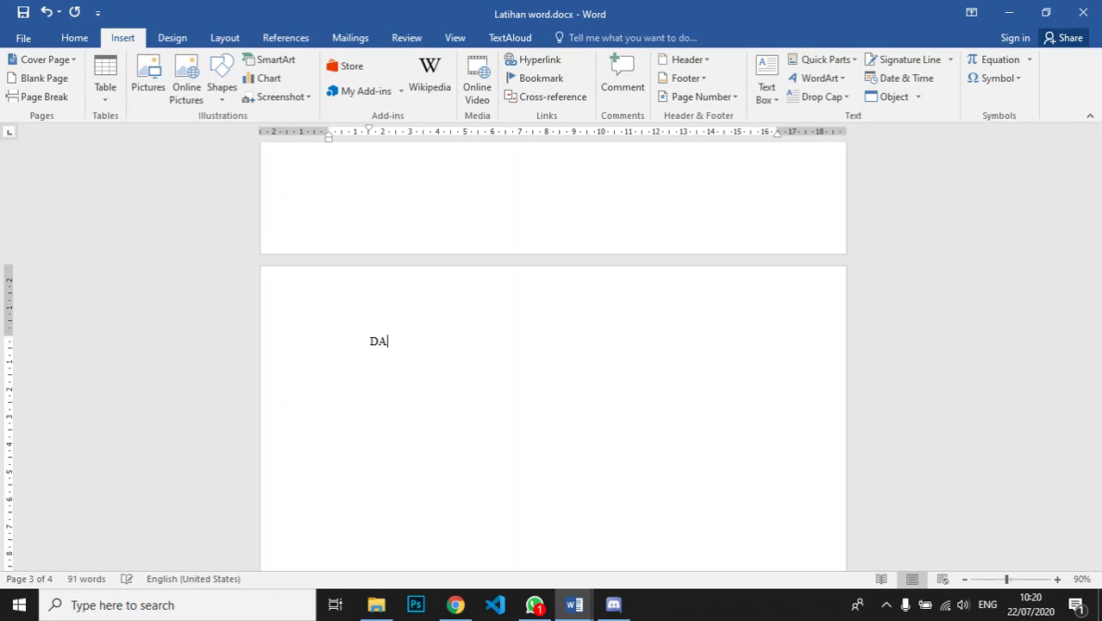
{"action": "type", "text": "FRTAR ISI"}
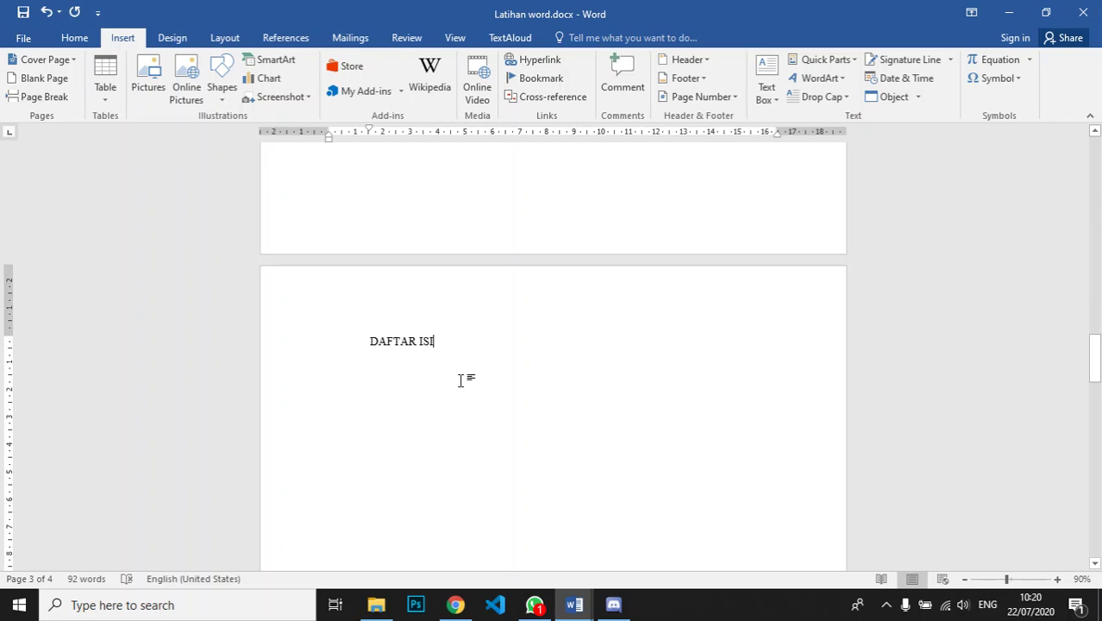
Step: Compare the formatting of the DAFTAR ISI heading with that of the KATA PENGANTAR heading
{"action": "left_click_drag", "start_coordinate": [370, 346], "coordinate": [448, 346]}
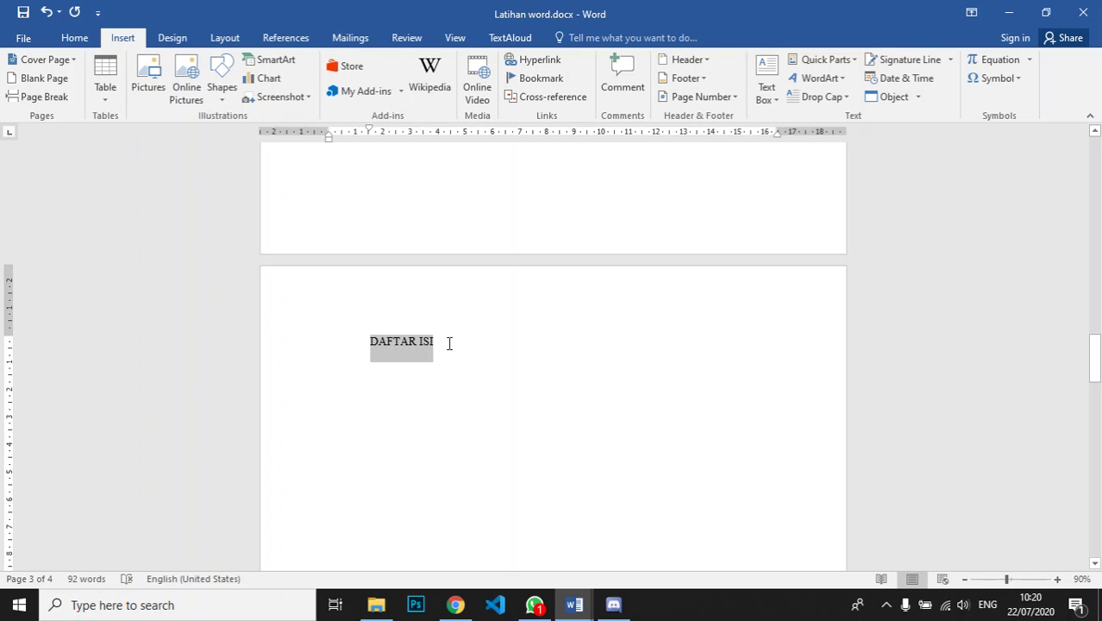
{"action": "scroll", "coordinate": [502, 346], "scroll_direction": "up", "scroll_amount": 20}
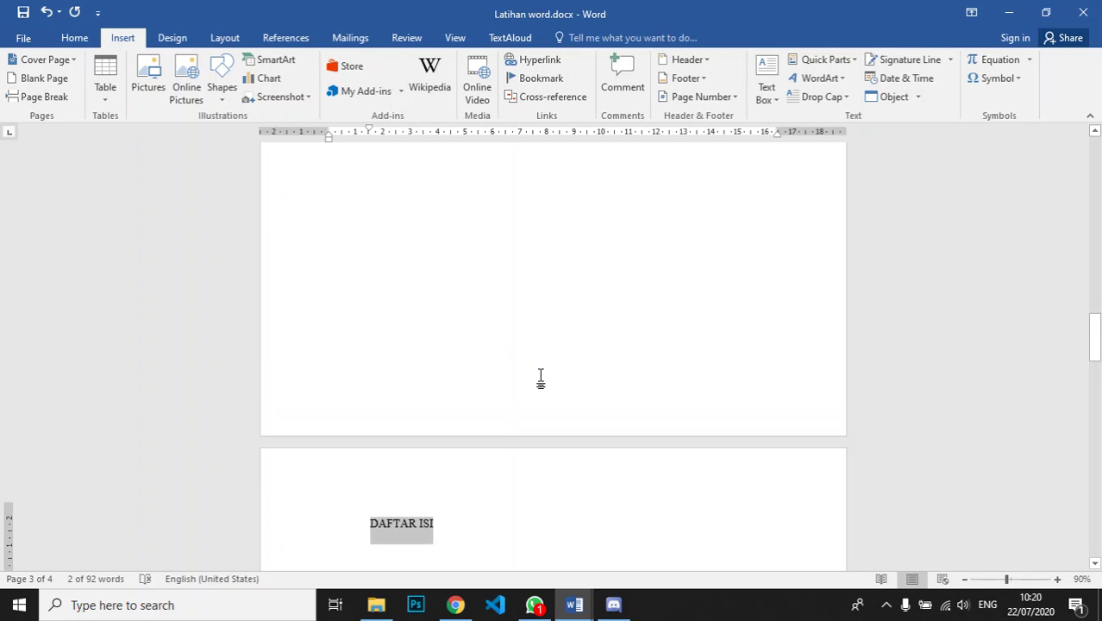
{"action": "left_click_drag", "start_coordinate": [480, 415], "coordinate": [658, 415]}
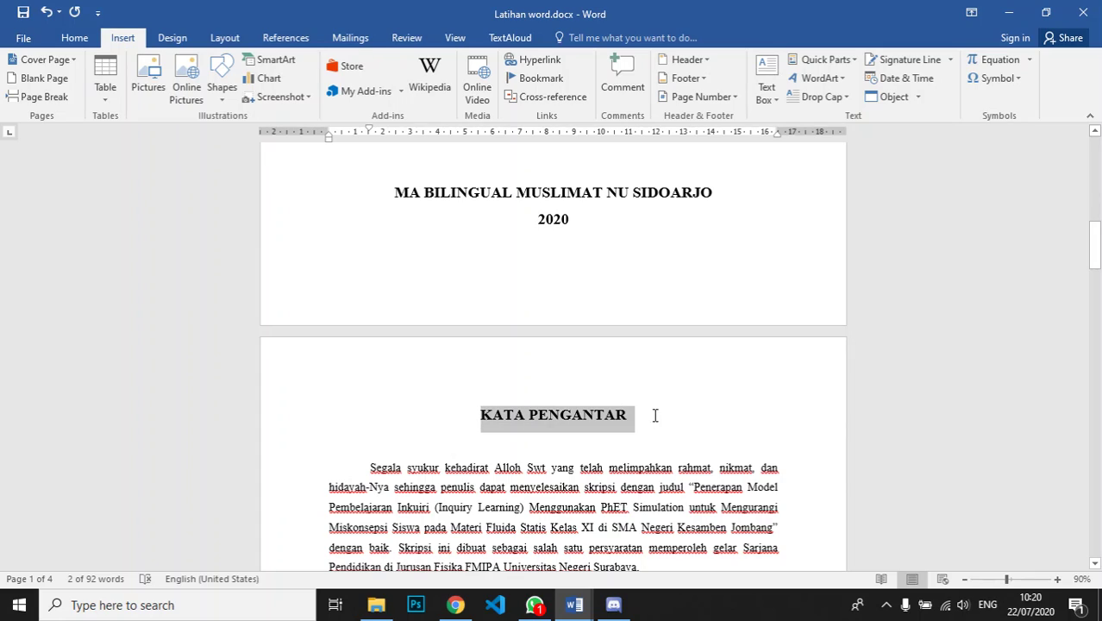
{"action": "scroll", "coordinate": [498, 406], "scroll_direction": "down", "scroll_amount": 5}
{"action": "scroll", "coordinate": [498, 406], "scroll_direction": "down", "scroll_amount": 15}
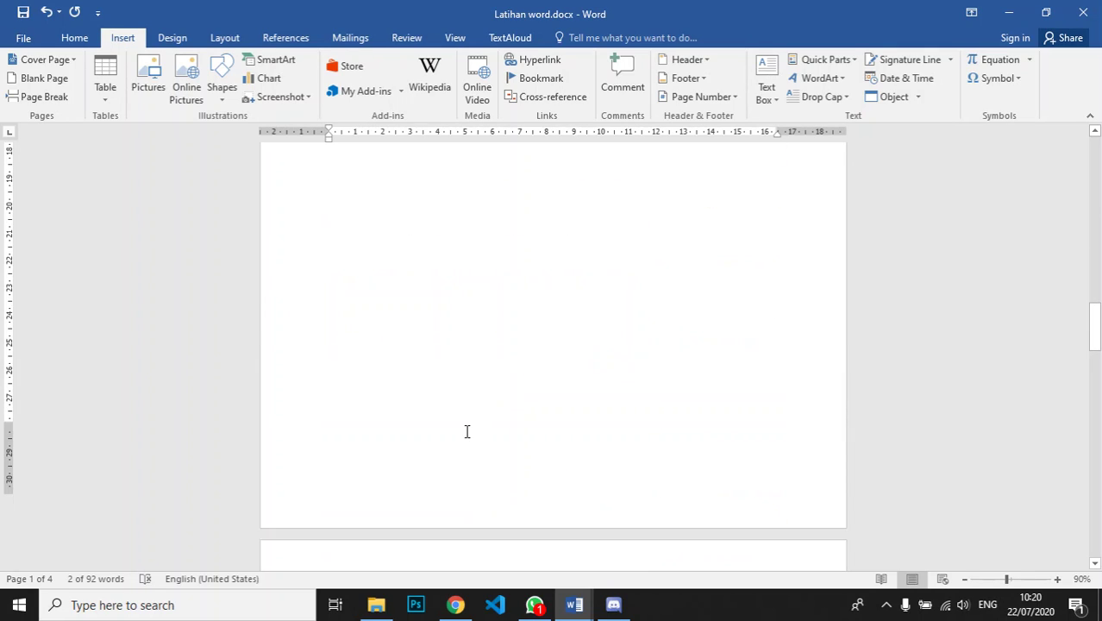
{"action": "left_click_drag", "start_coordinate": [366, 208], "coordinate": [435, 204]}
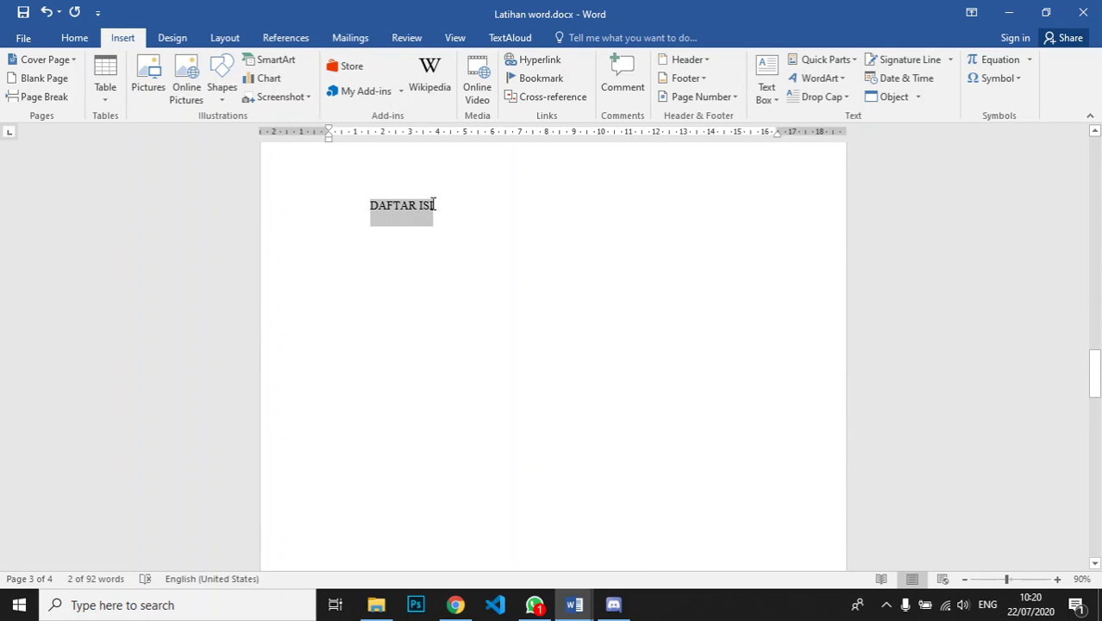
{"action": "left_click", "coordinate": [73, 39]}
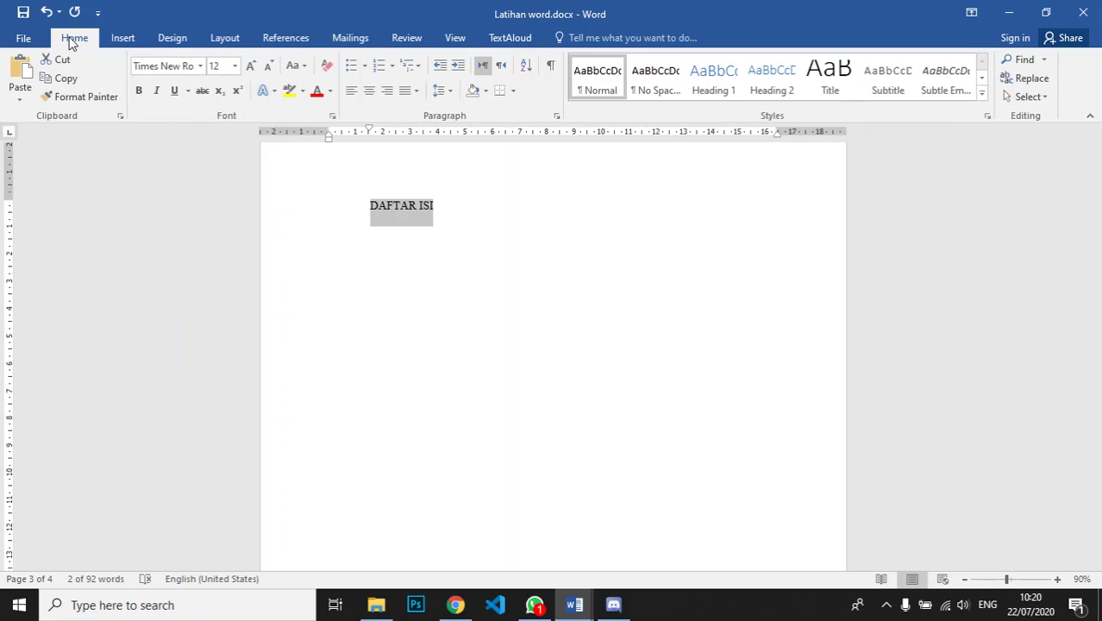
{"action": "left_click", "coordinate": [234, 66]}
{"action": "left_click", "coordinate": [315, 20]}
{"action": "scroll", "coordinate": [535, 226], "scroll_direction": "up", "scroll_amount": 4}
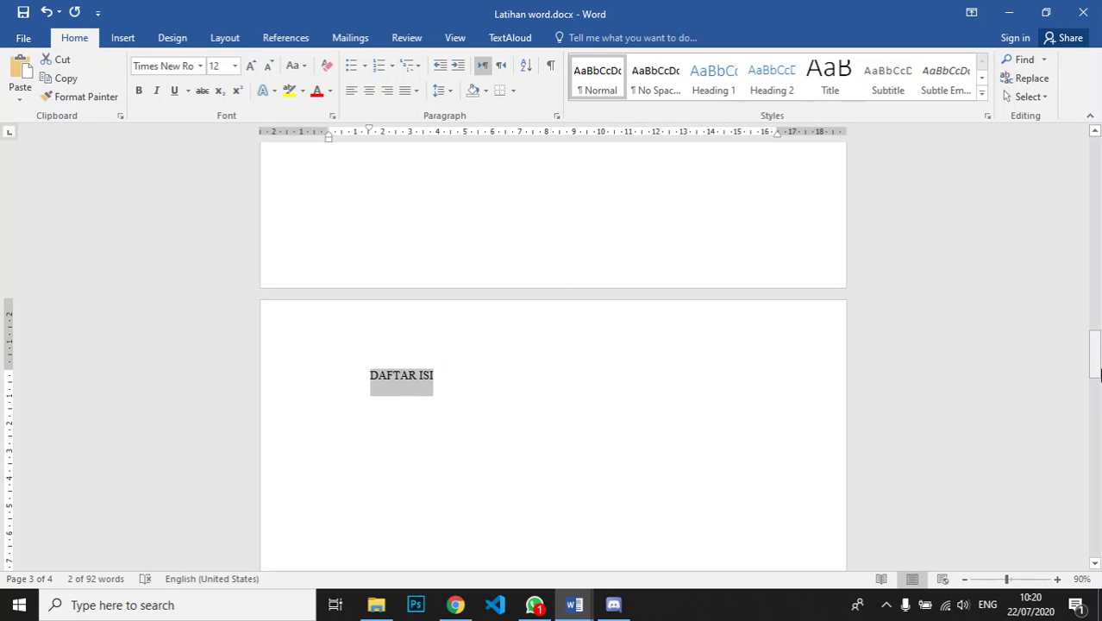
Step: Copy the KATA PENGANTAR heading's formatting onto the DAFTAR ISI heading with Format Painter
{"action": "left_click_drag", "start_coordinate": [1094, 358], "coordinate": [1096, 257]}
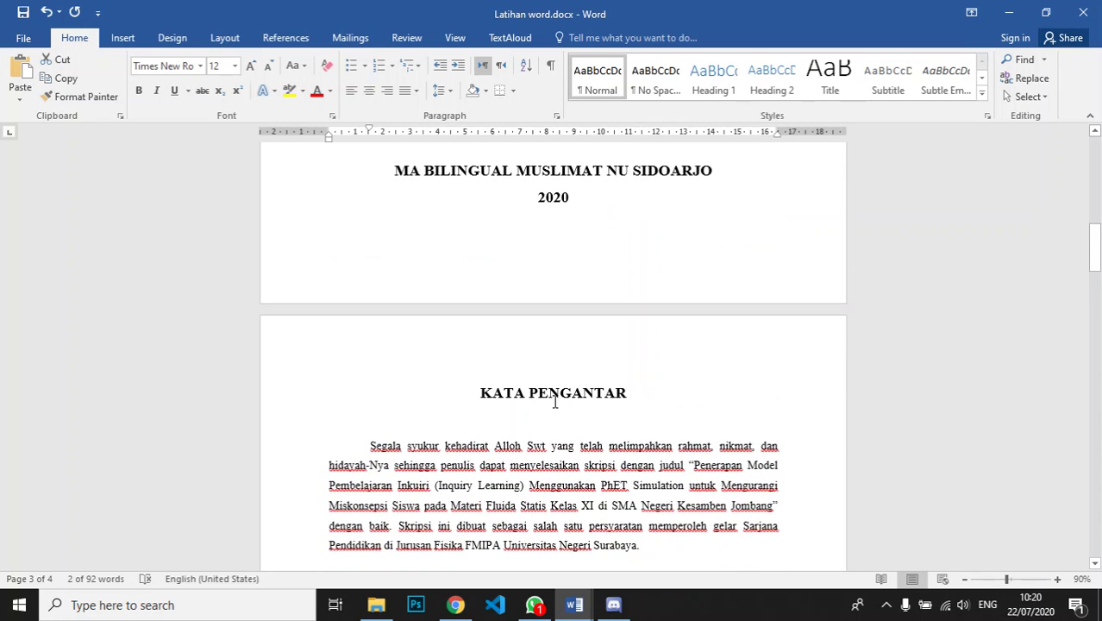
{"action": "left_click_drag", "start_coordinate": [480, 395], "coordinate": [628, 397]}
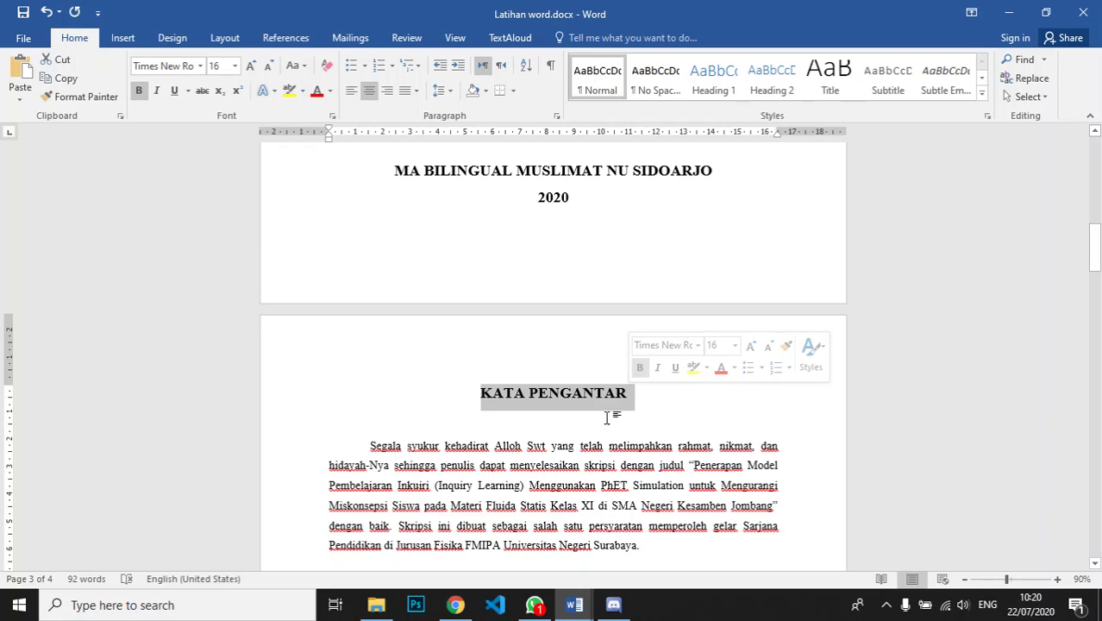
{"action": "left_click", "coordinate": [518, 393]}
{"action": "left_click_drag", "start_coordinate": [480, 393], "coordinate": [625, 392]}
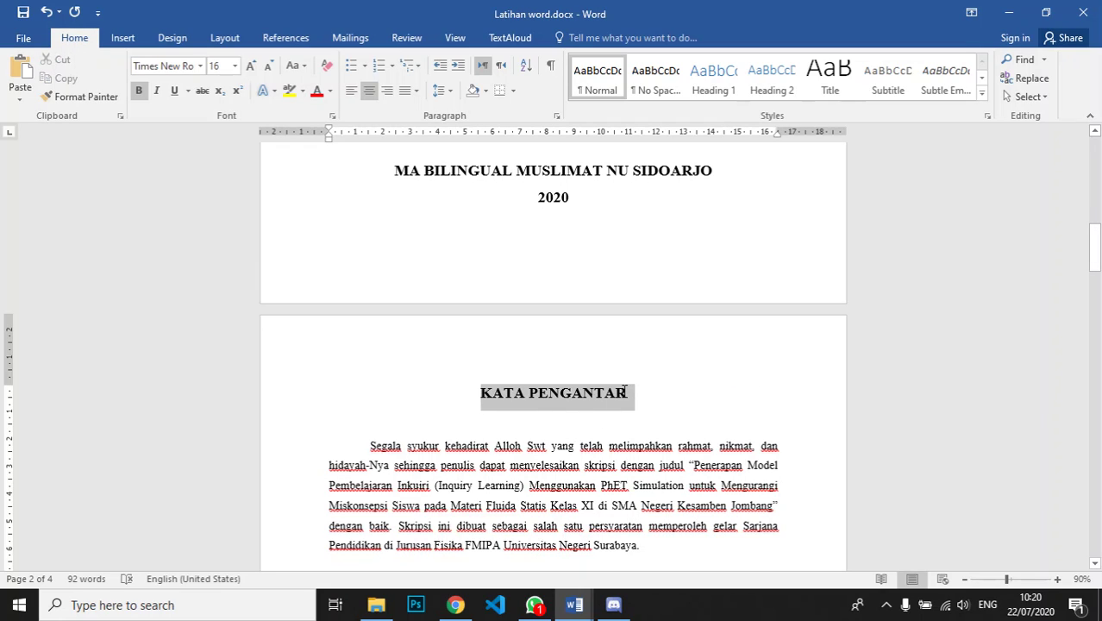
{"action": "left_click", "coordinate": [555, 396]}
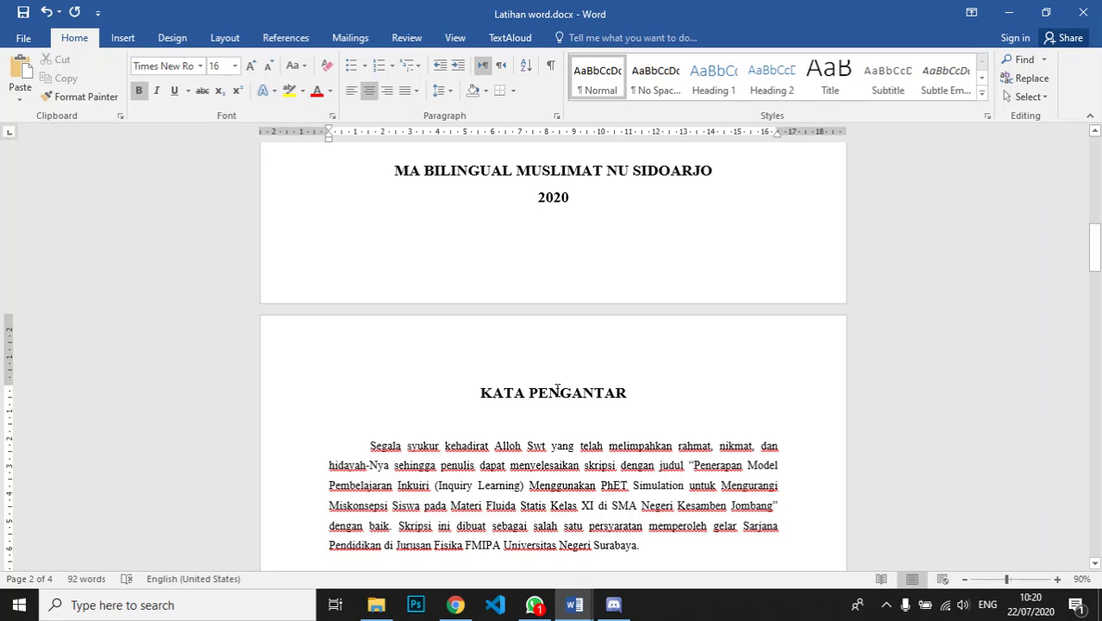
{"action": "left_click", "coordinate": [86, 98]}
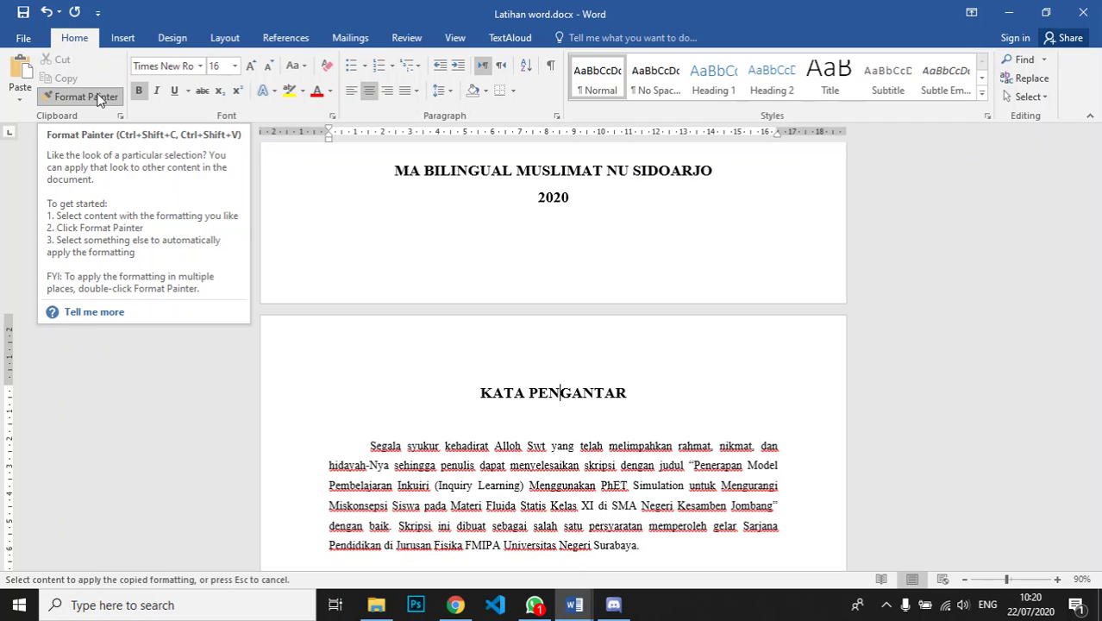
{"action": "left_click_drag", "start_coordinate": [1098, 246], "coordinate": [1096, 359]}
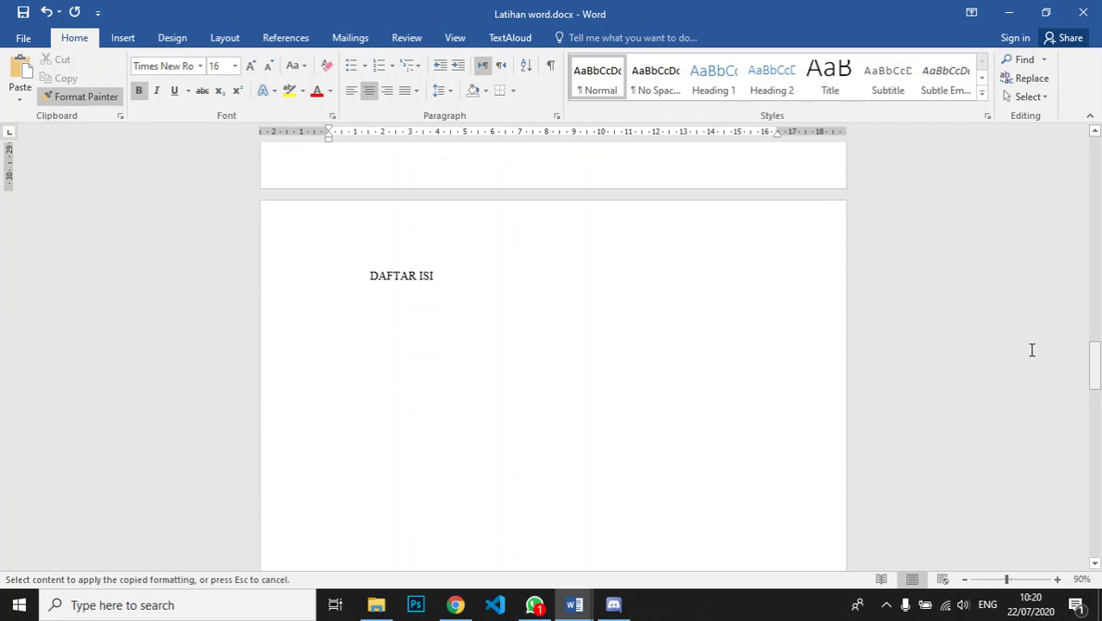
{"action": "left_click", "coordinate": [303, 288]}
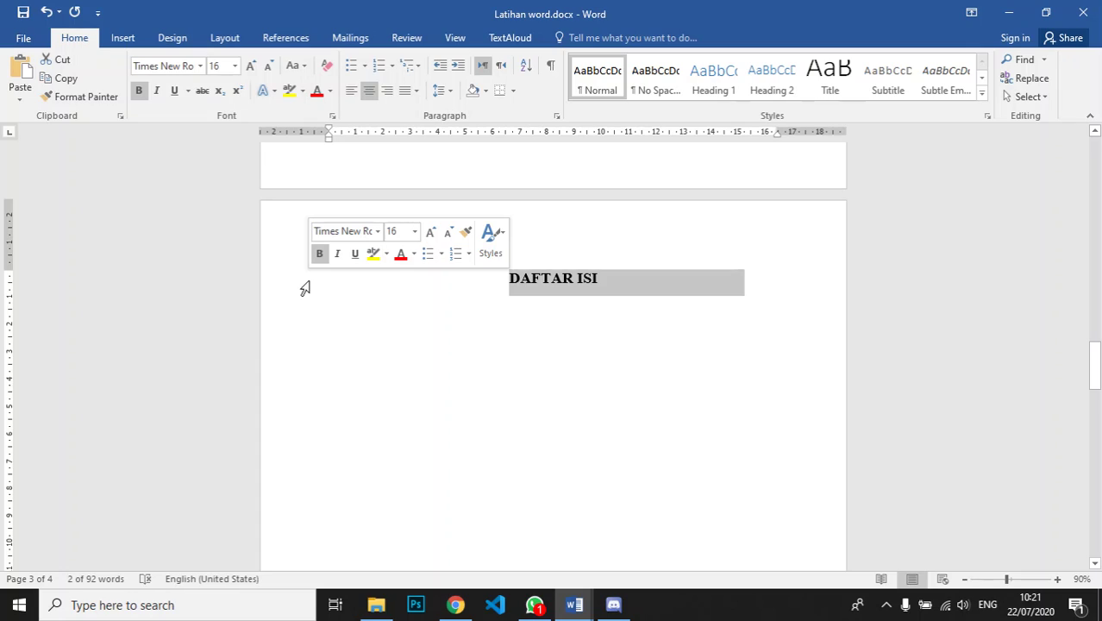
{"action": "left_click", "coordinate": [599, 281]}
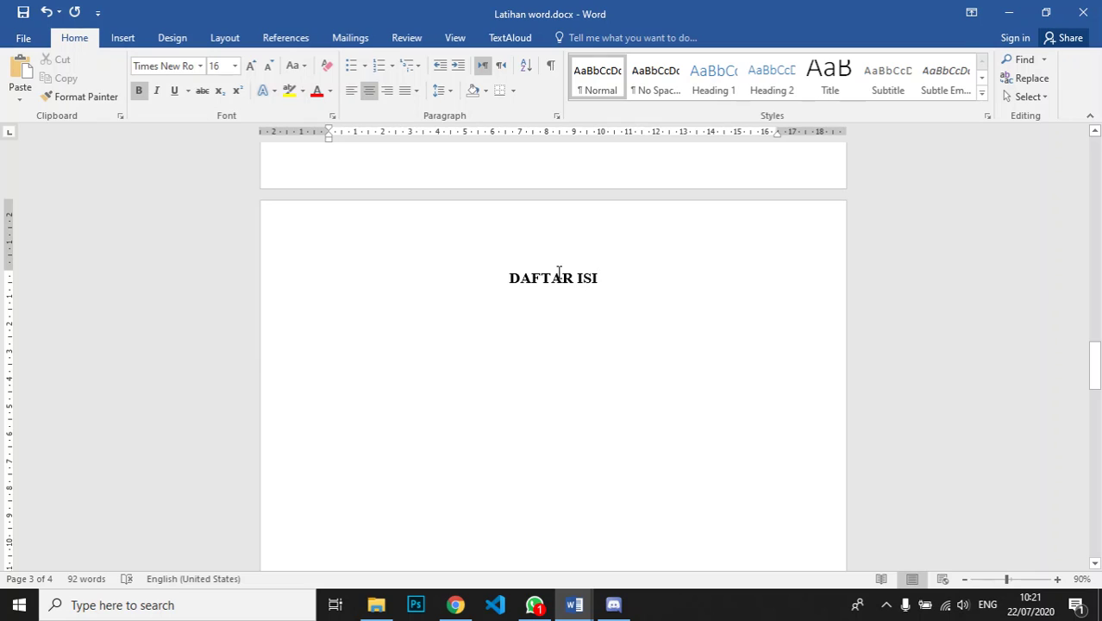
Step: Check the DAFTAR ISI heading against KATA PENGANTAR and undo the formatting painted onto it
{"action": "scroll", "coordinate": [559, 285], "scroll_direction": "up", "scroll_amount": 15}
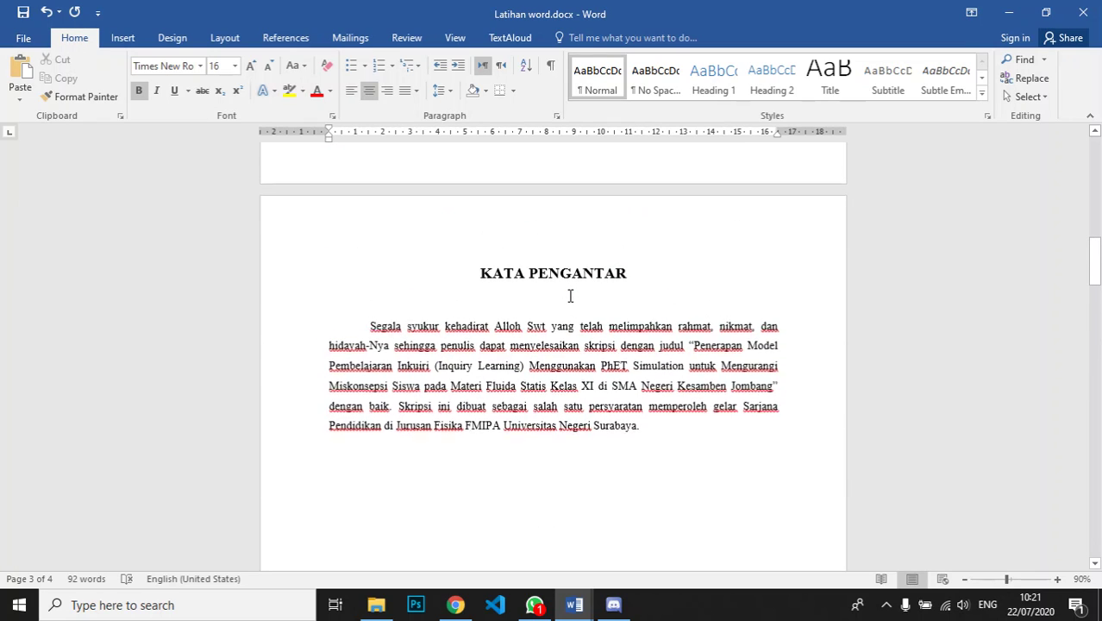
{"action": "scroll", "coordinate": [570, 295], "scroll_direction": "down", "scroll_amount": 10}
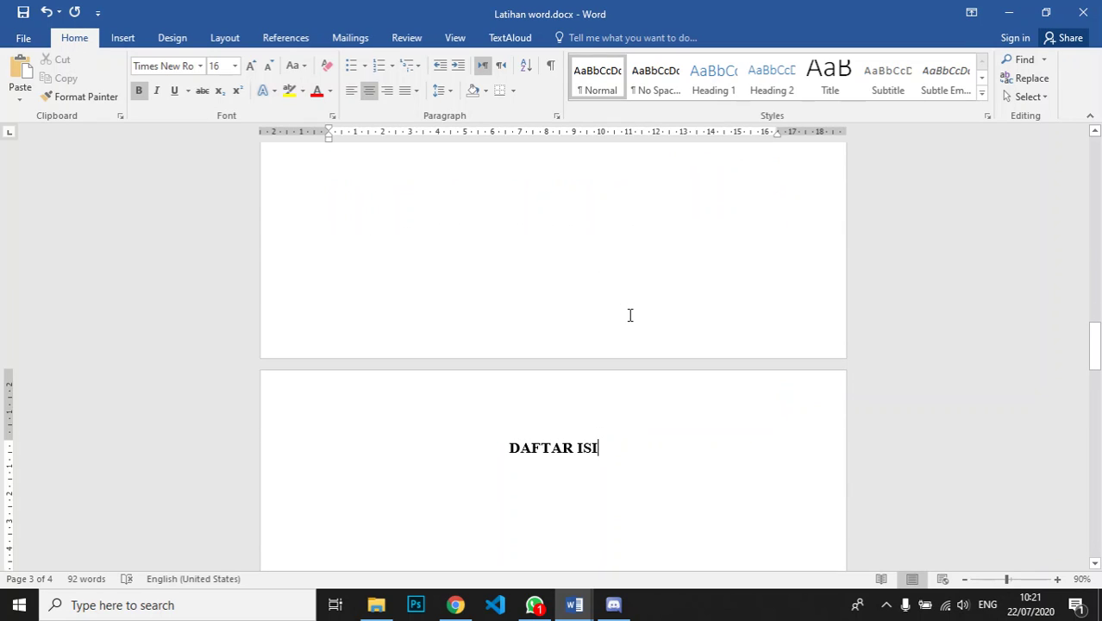
{"action": "key", "text": "ctrl+z"}
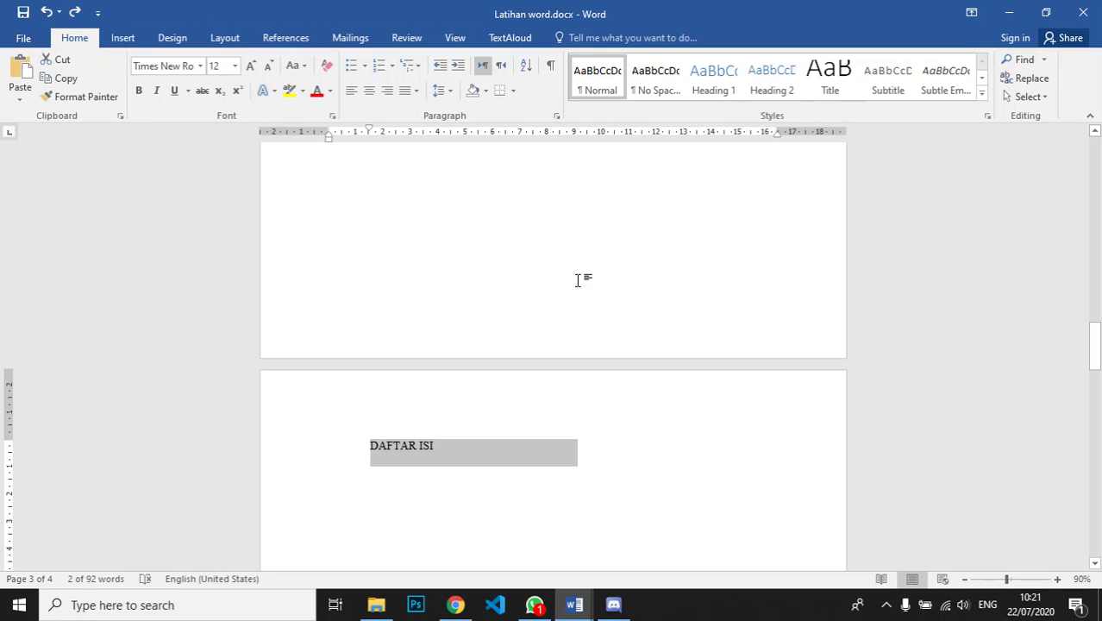
Step: Copy only the formatting of the KATA PENGANTAR heading again and paste it onto the DAFTAR ISI heading
{"action": "scroll", "coordinate": [690, 320], "scroll_direction": "up", "scroll_amount": 5}
{"action": "scroll", "coordinate": [690, 319], "scroll_direction": "up", "scroll_amount": 10}
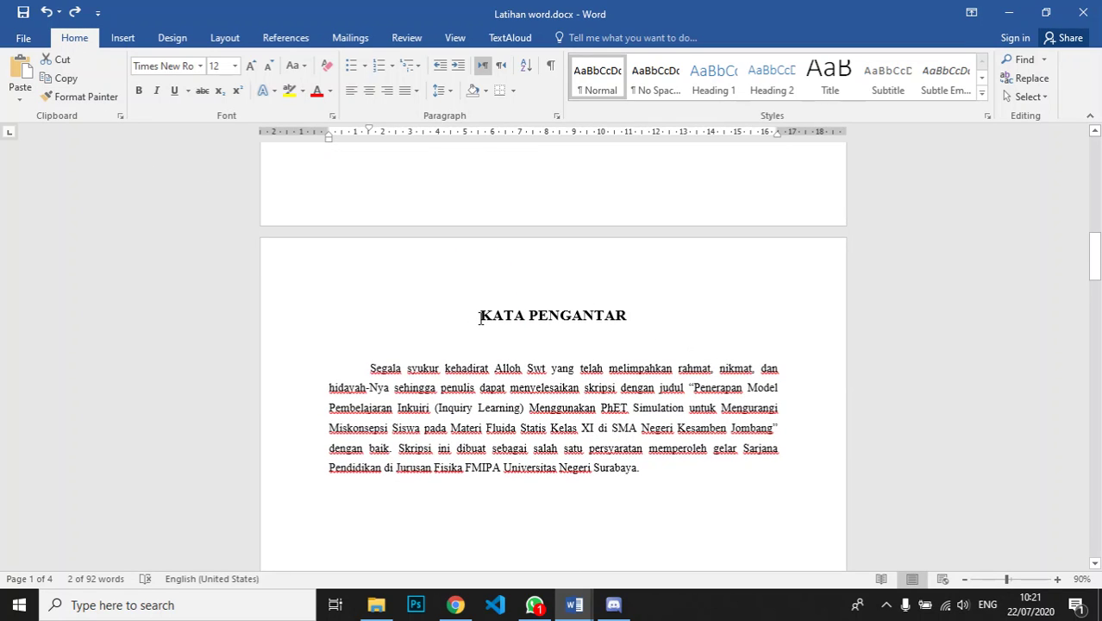
{"action": "left_click_drag", "start_coordinate": [481, 318], "coordinate": [631, 322]}
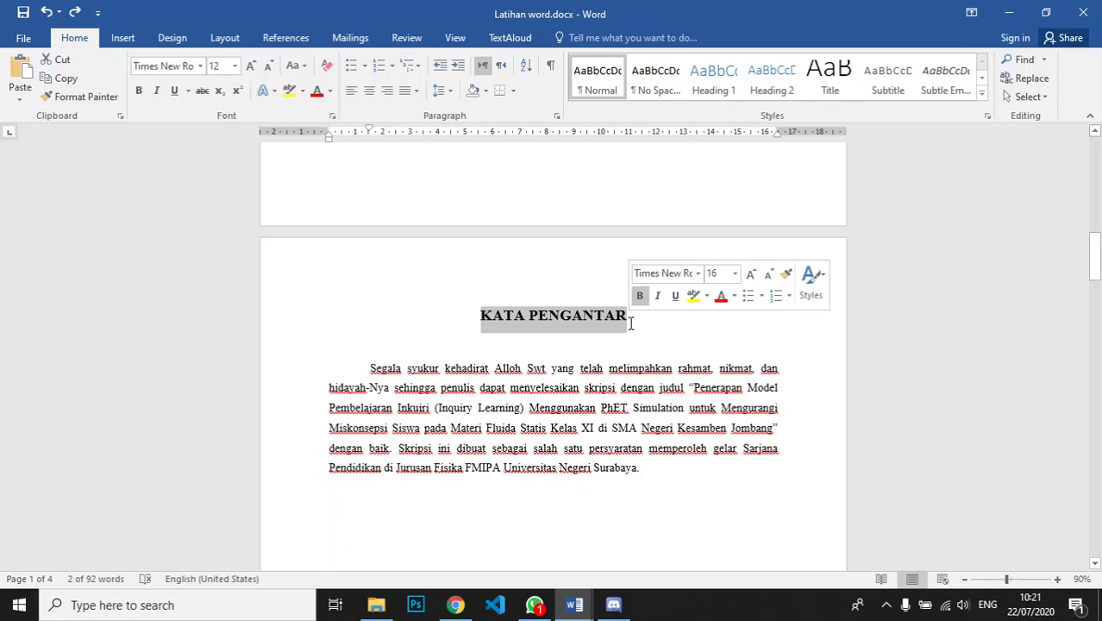
{"action": "left_click", "coordinate": [572, 315]}
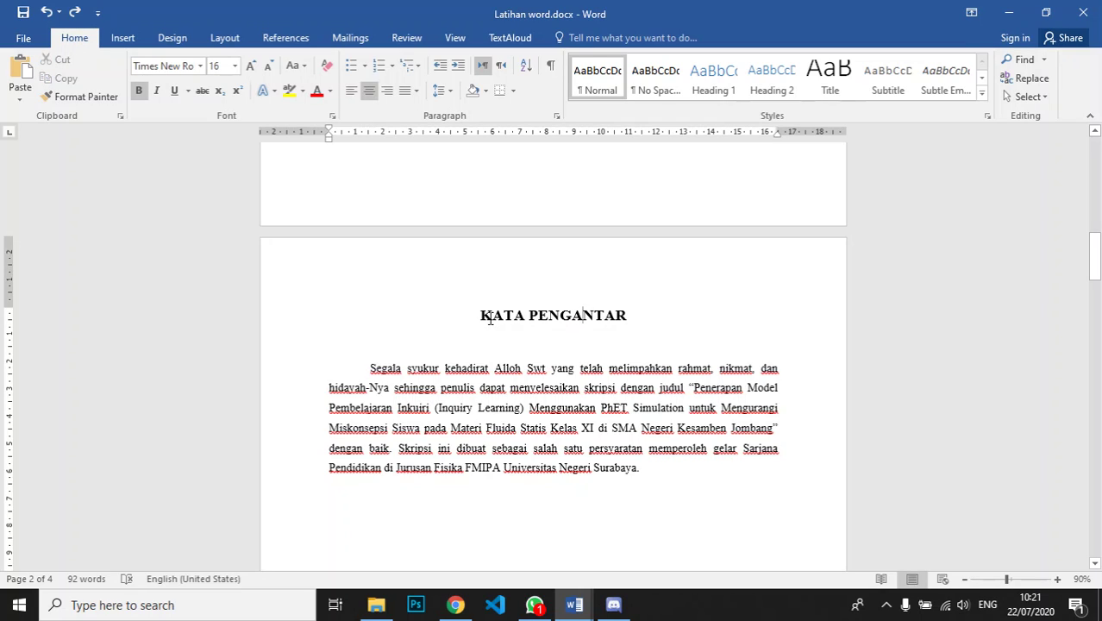
{"action": "left_click_drag", "start_coordinate": [485, 316], "coordinate": [623, 318]}
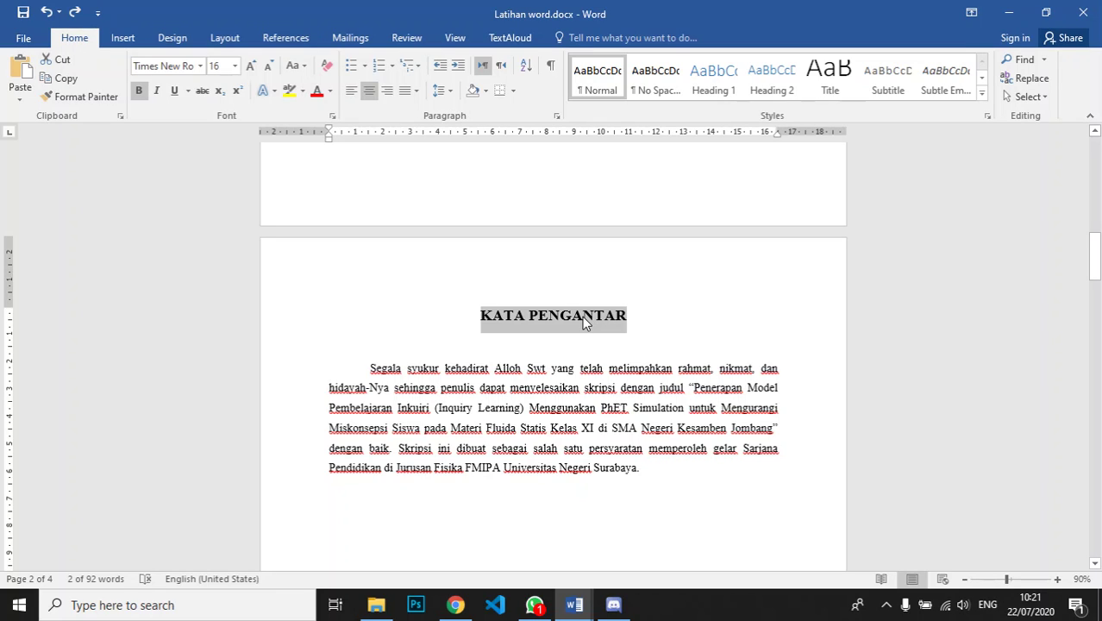
{"action": "scroll", "coordinate": [583, 319], "scroll_direction": "down", "scroll_amount": 10}
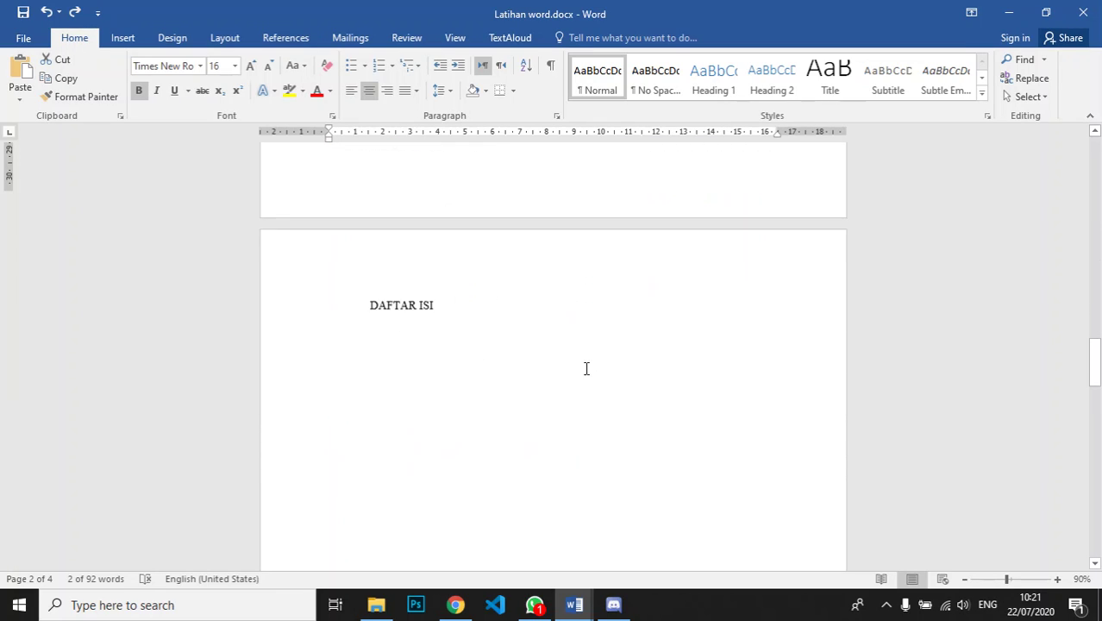
{"action": "left_click_drag", "start_coordinate": [381, 269], "coordinate": [434, 271]}
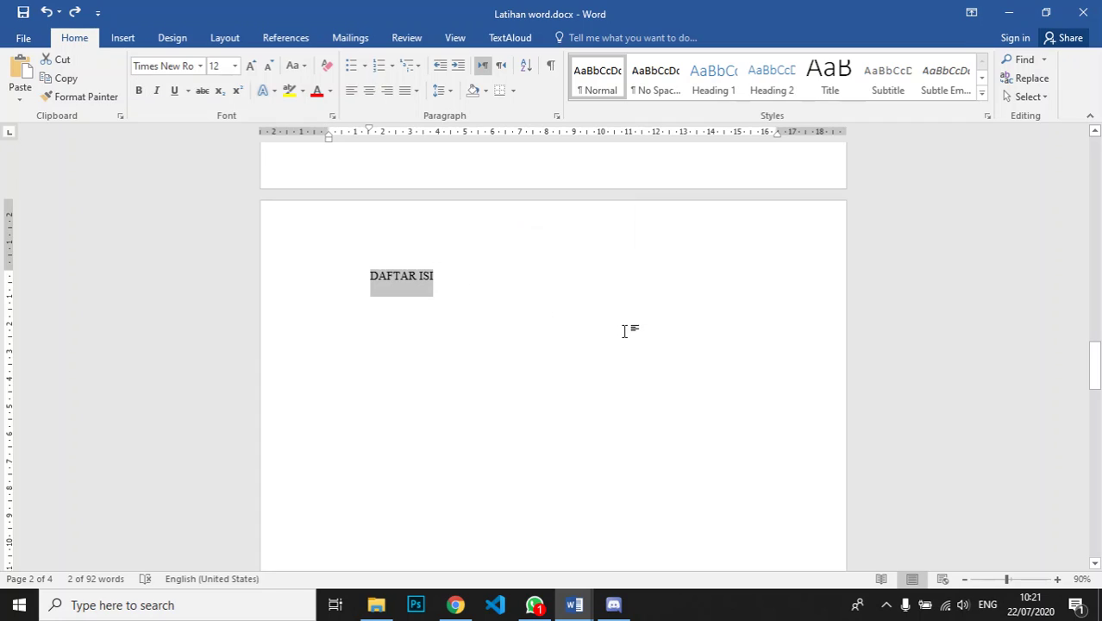
{"action": "key", "text": "ctrl+shift+v"}
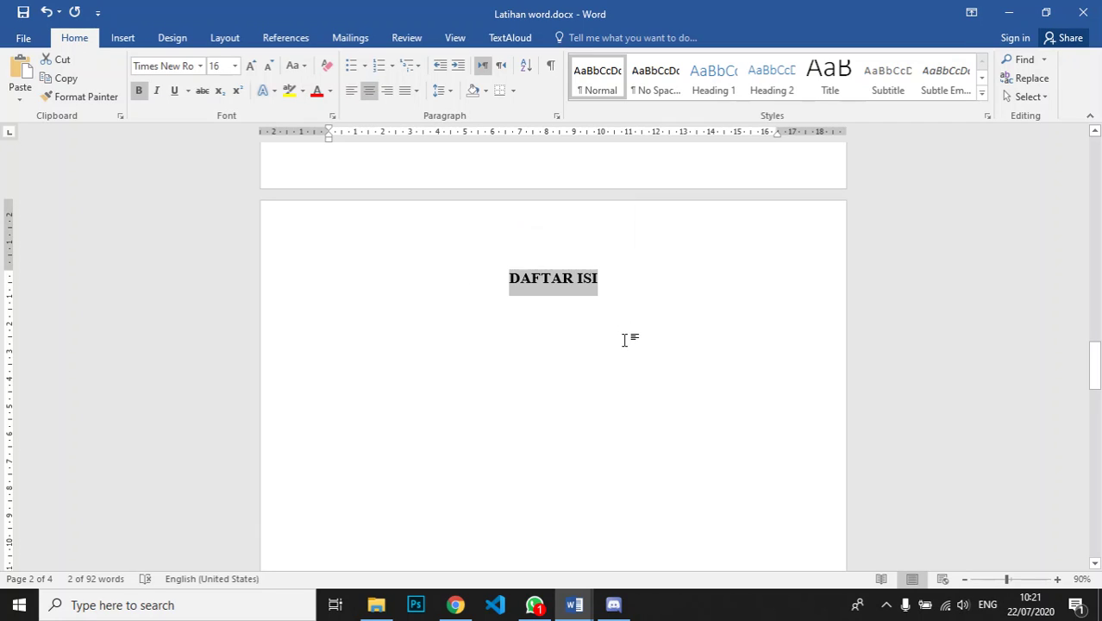
Step: Leave a blank line below the DAFTAR ISI heading and enter the left-aligned entry "Halaman Judul"
{"action": "left_click", "coordinate": [626, 294]}
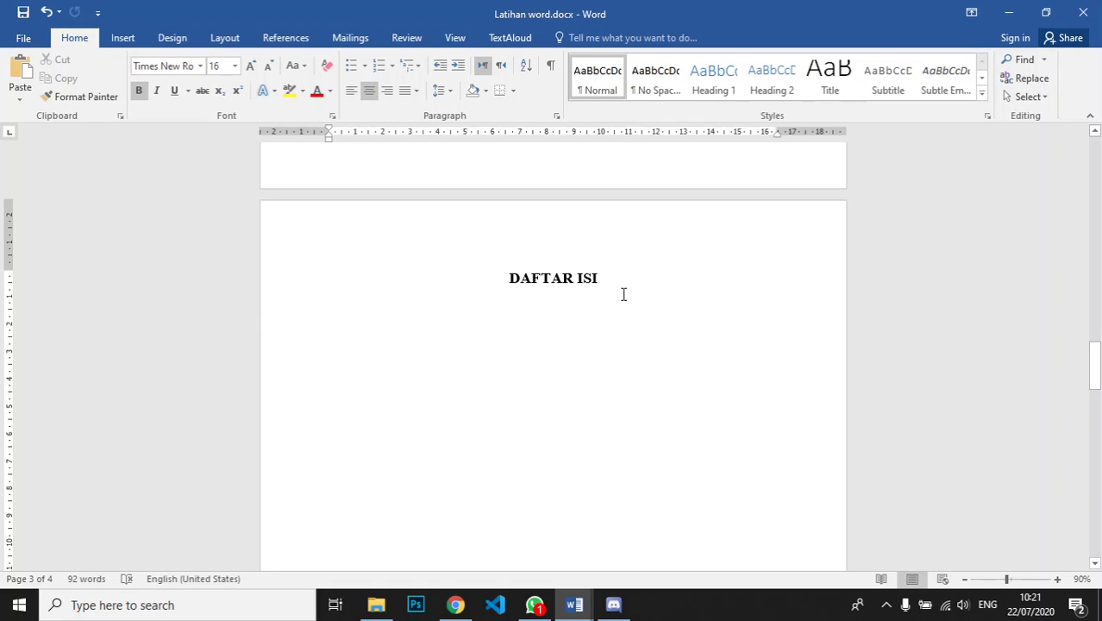
{"action": "key", "text": "ctrl+z"}
{"action": "key", "text": "ctrl+l"}
{"action": "type", "text": "Halam"}
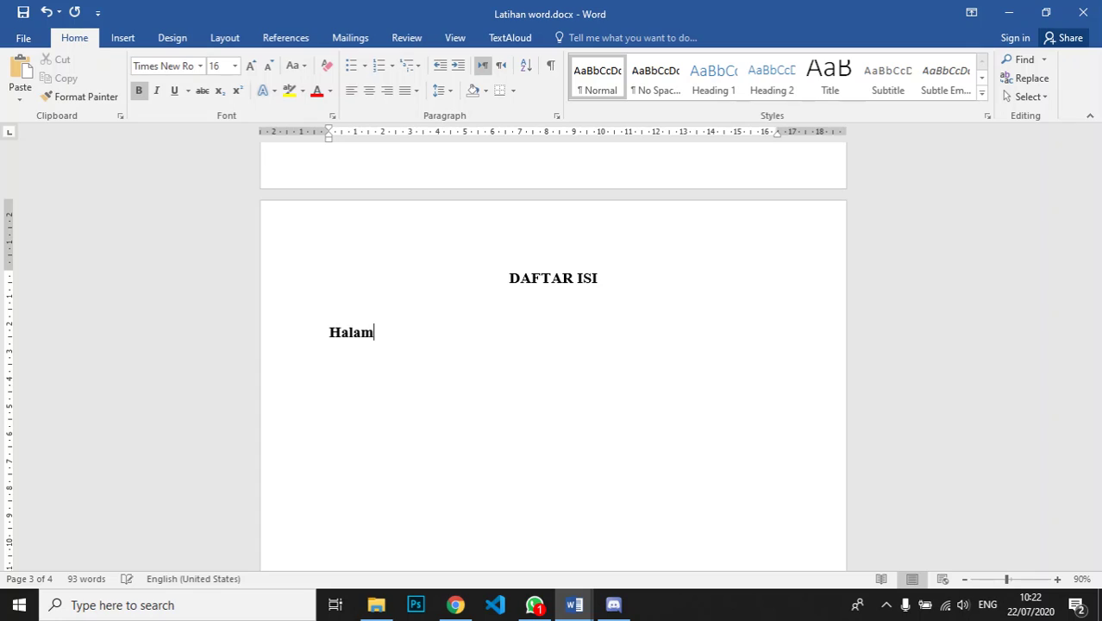
{"action": "type", "text": "an Judul"}
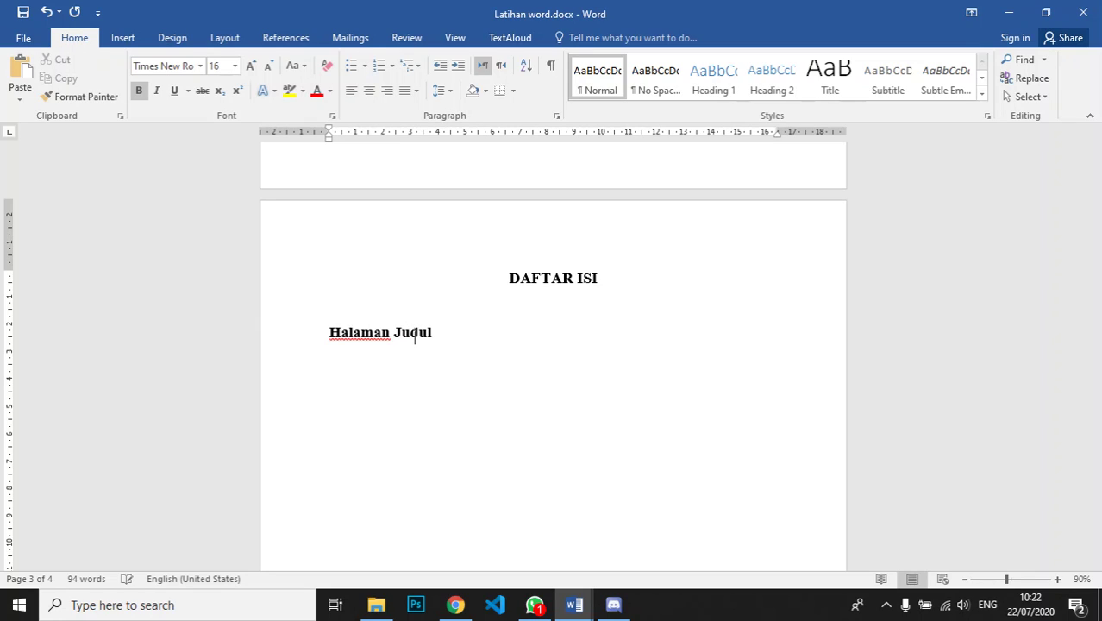
Step: Add the entries "Kata Pengantar" and "Daftar Isi" on separate lines below "Halaman Judul"
{"action": "key", "text": "Return"}
{"action": "type", "text": "Kata Pengantar"}
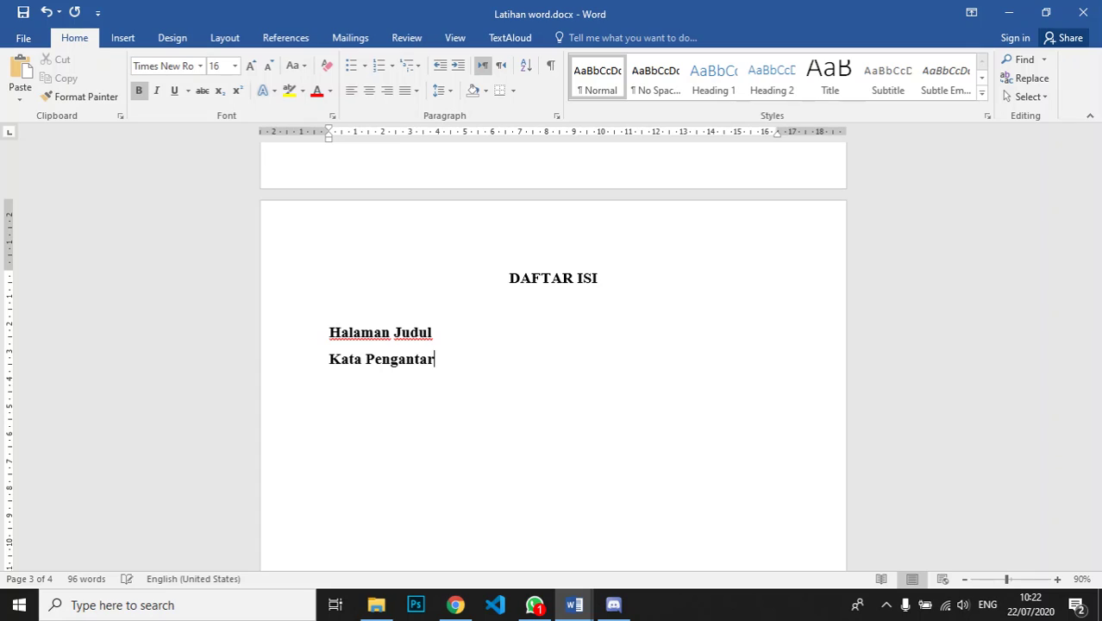
{"action": "key", "text": "Return"}
{"action": "type", "text": "Dfat"}
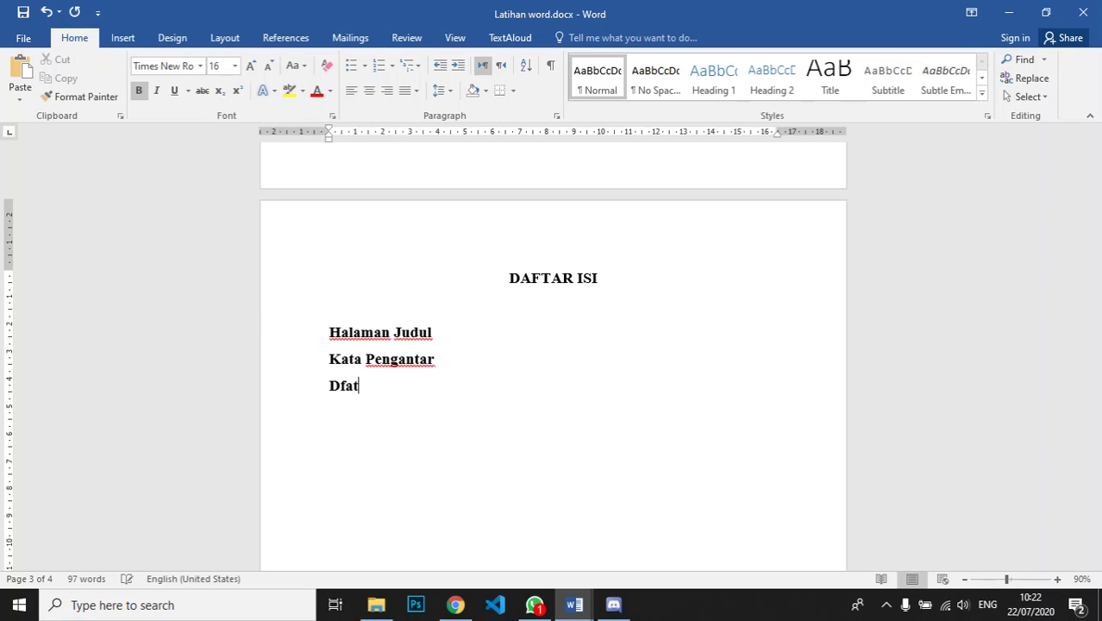
{"action": "key", "text": "BackSpace"}
{"action": "key", "text": "BackSpace"}
{"action": "type", "text": "aftar Isi"}
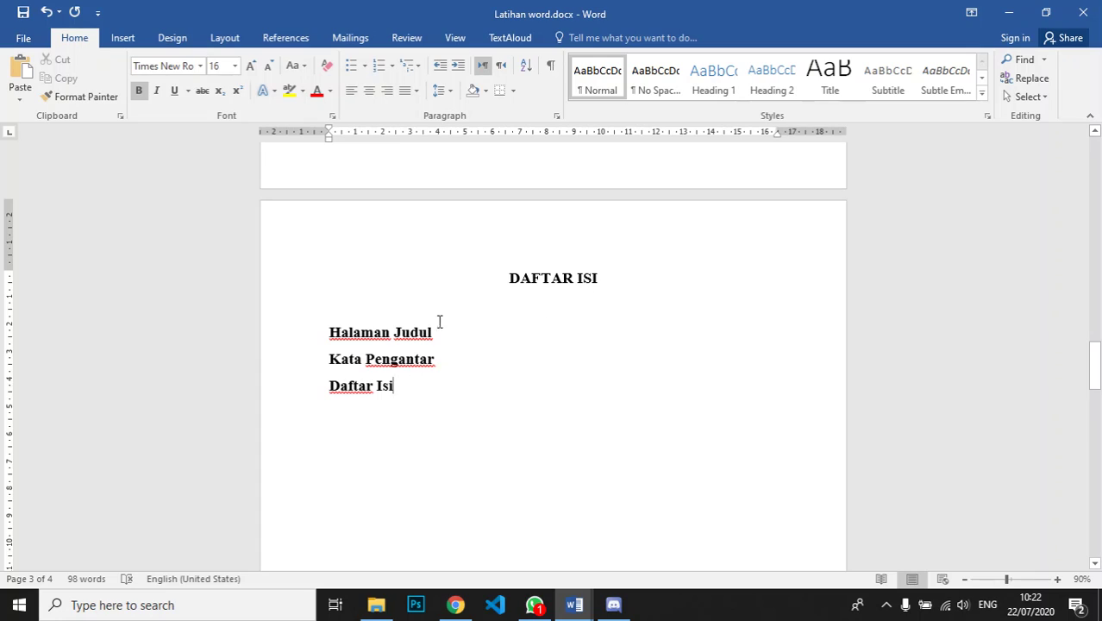
Step: Reduce the three contents entries from Halaman Judul to Daftar Isi to 12 pt and remove their bold formatting
{"action": "left_click_drag", "start_coordinate": [411, 391], "coordinate": [328, 328]}
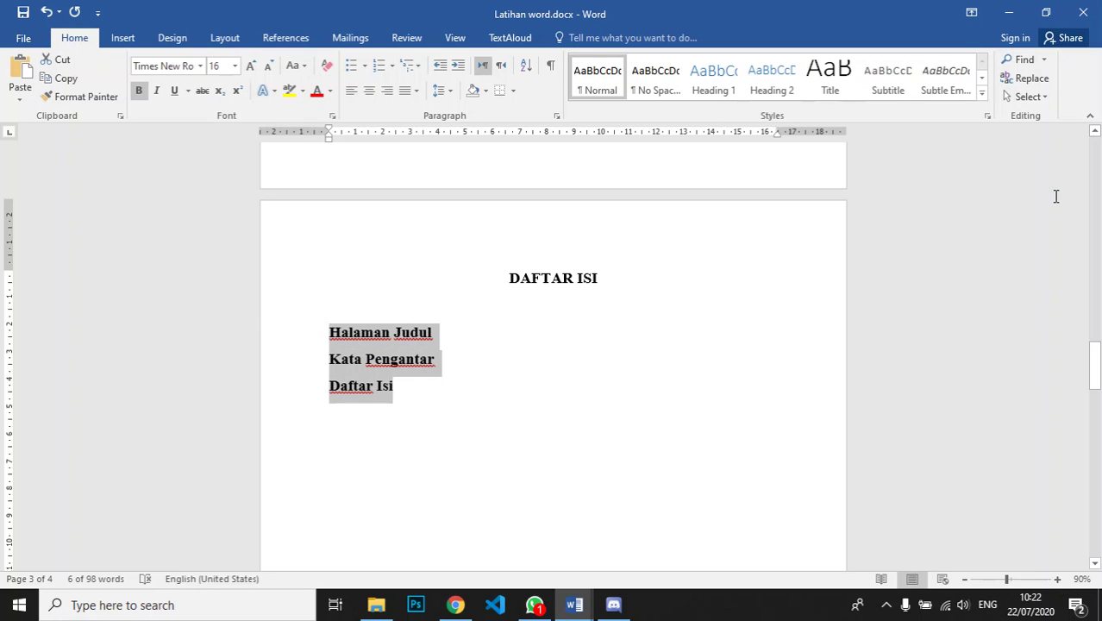
{"action": "key", "text": "ctrl+bracketleft"}
{"action": "key", "text": "ctrl+bracketleft"}
{"action": "key", "text": "ctrl+bracketleft"}
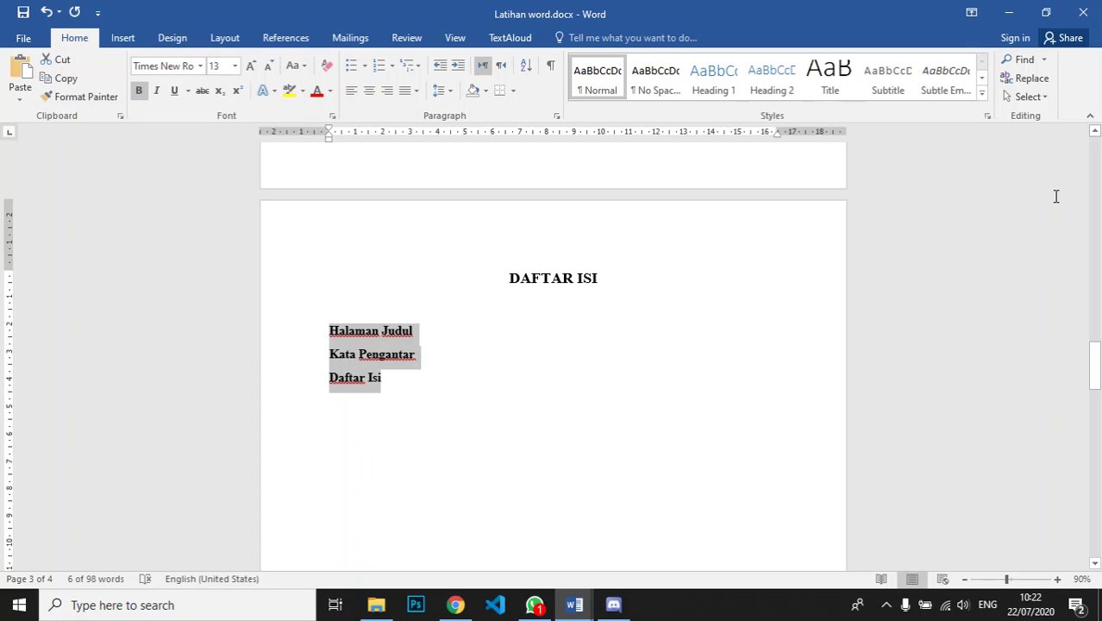
{"action": "key", "text": "ctrl+bracketleft"}
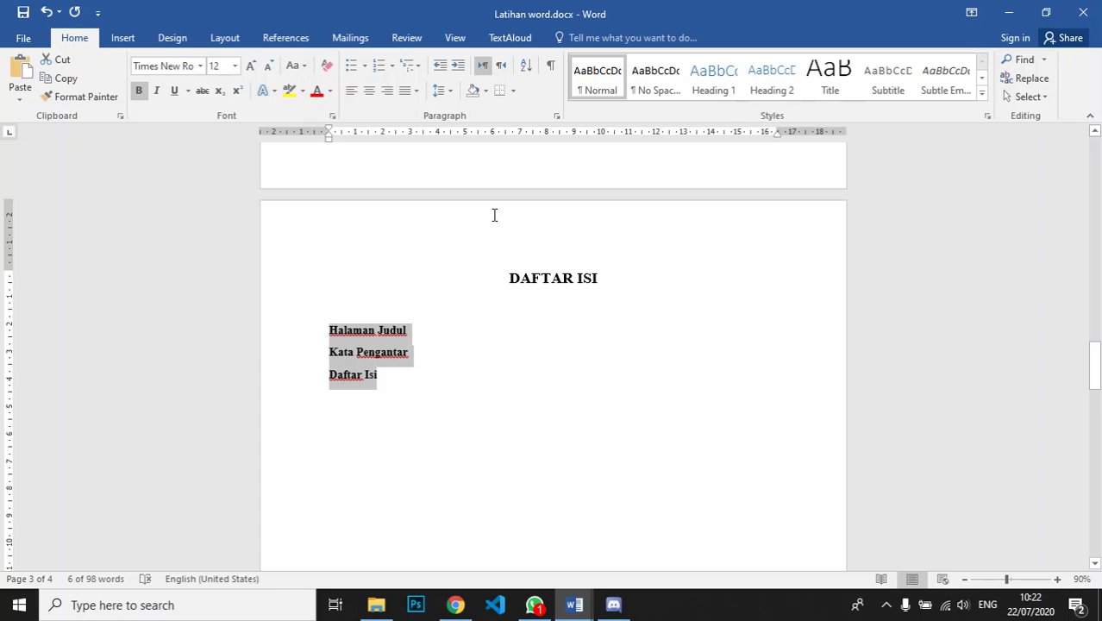
{"action": "key", "text": "ctrl+b"}
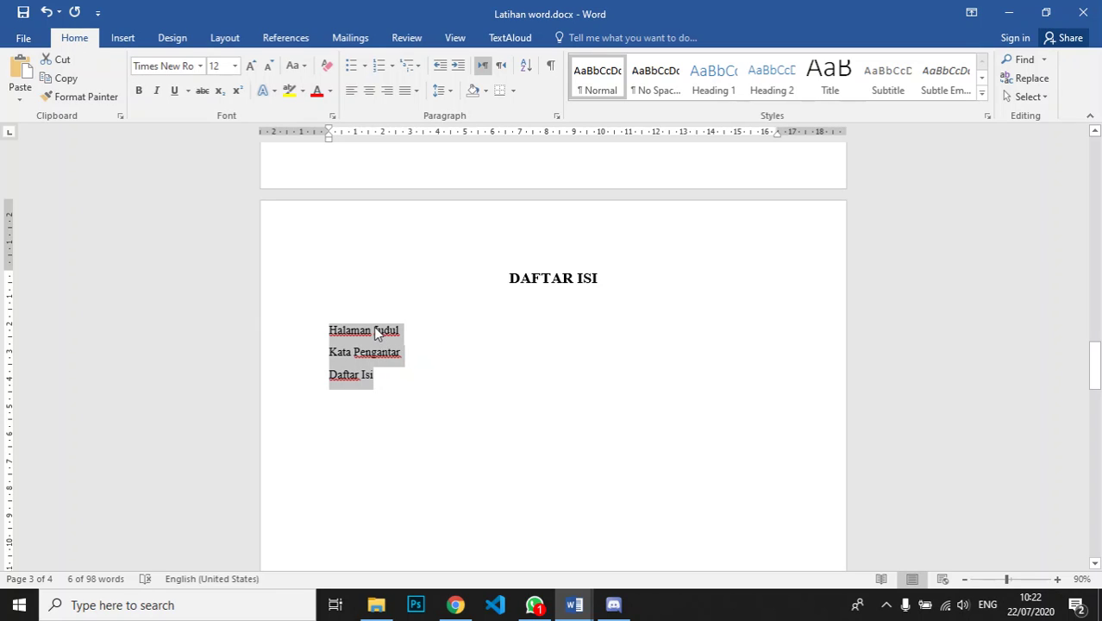
Step: Try filling the line after the "Halaman Judul" entry with a manual row of dots up to the right margin
{"action": "left_click", "coordinate": [330, 335]}
{"action": "left_click", "coordinate": [401, 329]}
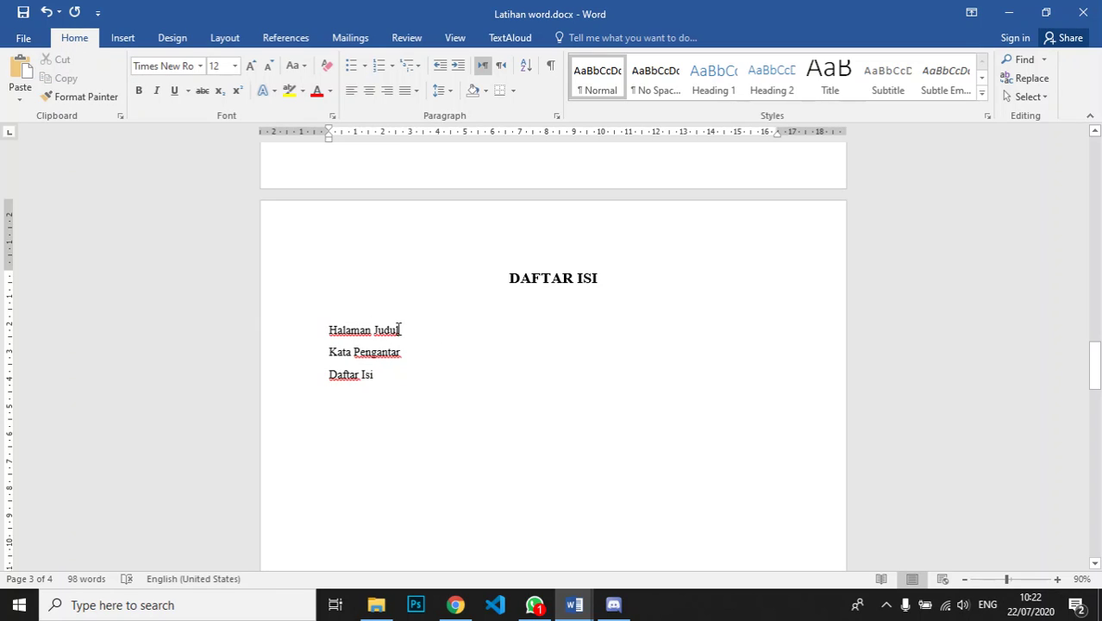
{"action": "type", "text": "............................................................"}
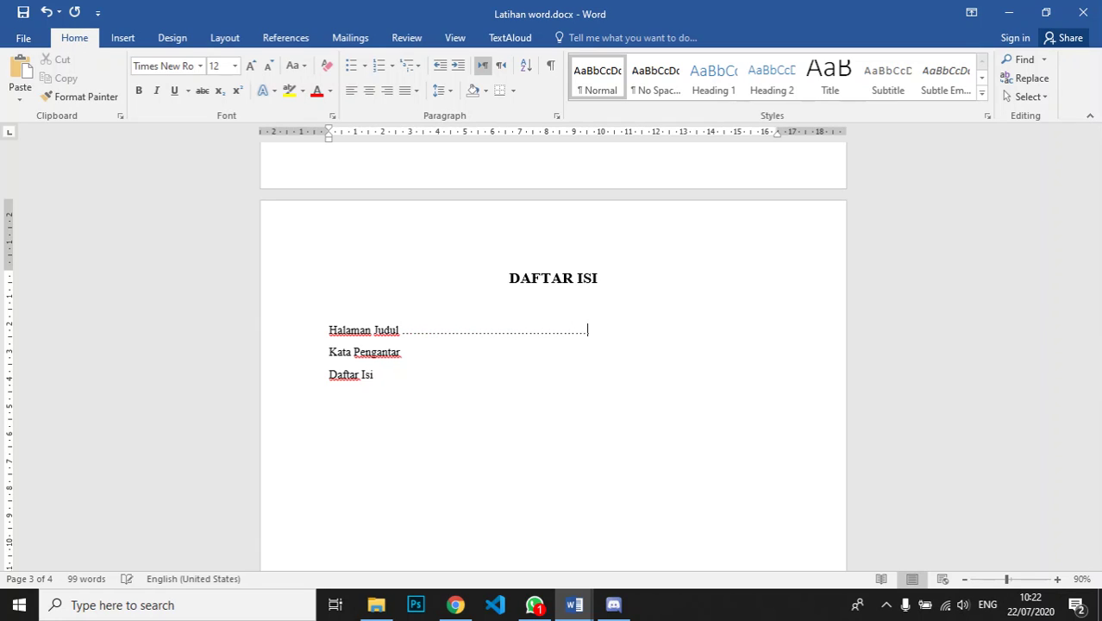
{"action": "type", "text": "..............................................."}
Step: Fill the line after the "Kata Pengantar" entry with a manual row of dots and end it with page number 2
{"action": "left_click", "coordinate": [445, 354]}
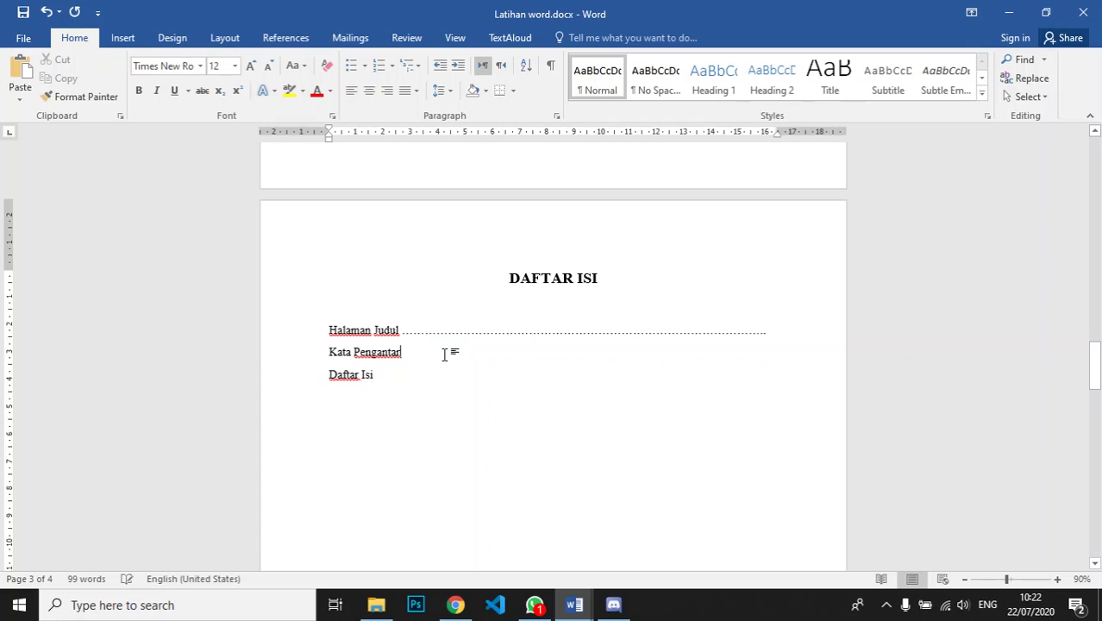
{"action": "type", "text": "................................"}
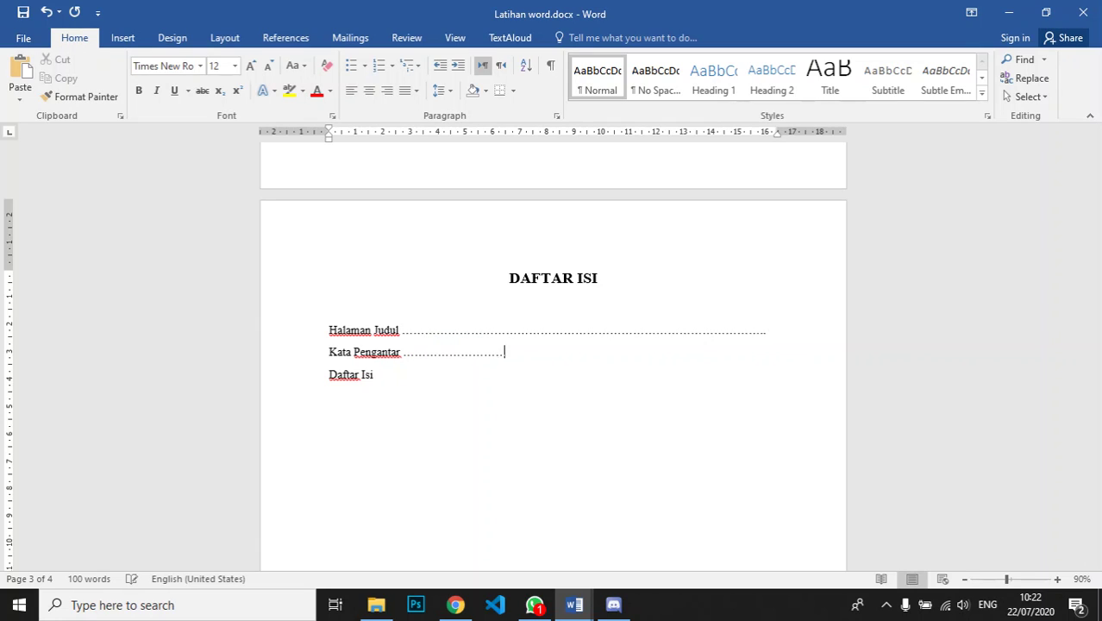
{"action": "type", "text": "......................................................................................"}
{"action": "key", "text": "BackSpace"}
{"action": "key", "text": "BackSpace"}
{"action": "key", "text": "BackSpace"}
{"action": "key", "text": "BackSpace"}
{"action": "key", "text": "BackSpace"}
{"action": "key", "text": "BackSpace"}
{"action": "key", "text": "BackSpace"}
{"action": "key", "text": "BackSpace"}
{"action": "key", "text": "BackSpace"}
{"action": "type", "text": ". 2"}
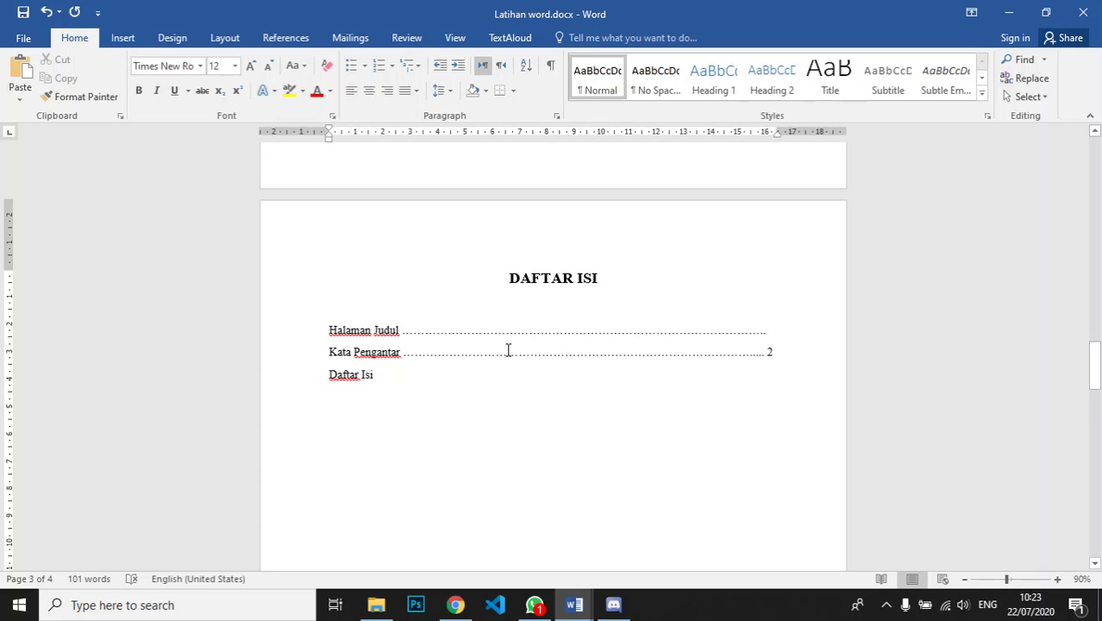
{"action": "left_click", "coordinate": [770, 333]}
{"action": "type", "text": "1"}
{"action": "left_click_drag", "start_coordinate": [771, 350], "coordinate": [443, 364]}
{"action": "key", "text": "Delete"}
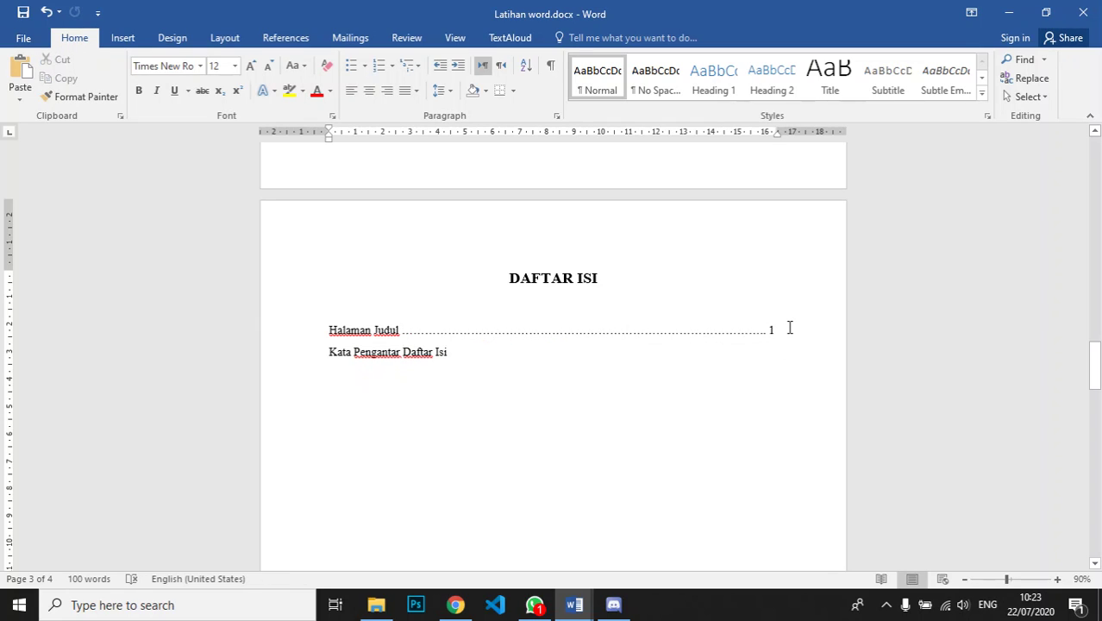
{"action": "key", "text": "ctrl+z"}
{"action": "key", "text": "ctrl+z"}
{"action": "key", "text": "ctrl+z"}
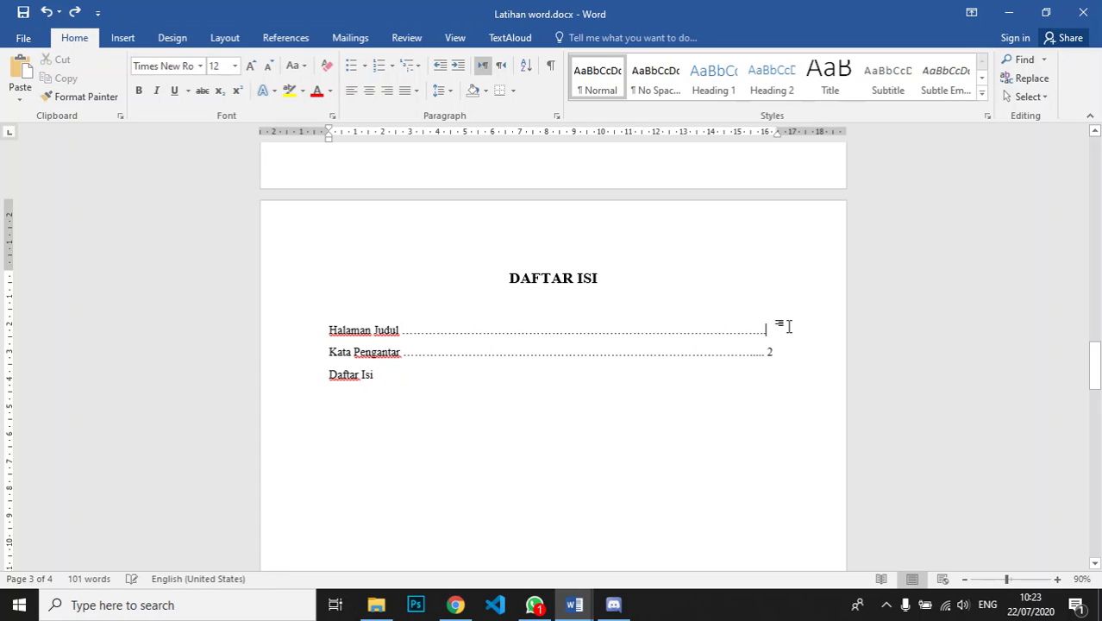
Step: Delete the manual dots and page number from the "Kata Pengantar" and "Halaman Judul" entries
{"action": "key", "text": "BackSpace"}
{"action": "key", "text": "BackSpace"}
{"action": "key", "text": "BackSpace"}
{"action": "key", "text": "BackSpace"}
{"action": "key", "text": "BackSpace"}
{"action": "key", "text": "BackSpace"}
{"action": "key", "text": "BackSpace"}
{"action": "key", "text": "BackSpace"}
{"action": "key", "text": "BackSpace"}
{"action": "key", "text": "BackSpace"}
{"action": "key", "text": "BackSpace"}
{"action": "key", "text": "BackSpace"}
{"action": "key", "text": "BackSpace"}
{"action": "key", "text": "BackSpace"}
{"action": "key", "text": "BackSpace"}
{"action": "key", "text": "BackSpace"}
{"action": "key", "text": "BackSpace"}
{"action": "key", "text": "BackSpace"}
{"action": "key", "text": "BackSpace"}
{"action": "key", "text": "BackSpace"}
{"action": "key", "text": "BackSpace"}
{"action": "key", "text": "BackSpace"}
{"action": "key", "text": "BackSpace"}
{"action": "key", "text": "BackSpace"}
{"action": "key", "text": "BackSpace"}
{"action": "key", "text": "BackSpace"}
{"action": "key", "text": "BackSpace"}
{"action": "key", "text": "BackSpace"}
{"action": "key", "text": "BackSpace"}
{"action": "key", "text": "BackSpace"}
{"action": "key", "text": "BackSpace"}
{"action": "key", "text": "BackSpace"}
{"action": "key", "text": "BackSpace"}
{"action": "key", "text": "BackSpace"}
{"action": "key", "text": "BackSpace"}
{"action": "key", "text": "BackSpace"}
{"action": "key", "text": "BackSpace"}
{"action": "key", "text": "BackSpace"}
{"action": "key", "text": "BackSpace"}
{"action": "key", "text": "BackSpace"}
{"action": "key", "text": "Up"}
{"action": "key", "text": "End"}
{"action": "key", "text": "BackSpace"}
{"action": "key", "text": "BackSpace"}
{"action": "key", "text": "BackSpace"}
{"action": "key", "text": "BackSpace"}
{"action": "key", "text": "BackSpace"}
{"action": "key", "text": "BackSpace"}
{"action": "key", "text": "BackSpace"}
{"action": "key", "text": "BackSpace"}
{"action": "key", "text": "BackSpace"}
{"action": "key", "text": "BackSpace"}
{"action": "key", "text": "BackSpace"}
{"action": "key", "text": "BackSpace"}
{"action": "key", "text": "BackSpace"}
{"action": "key", "text": "BackSpace"}
{"action": "key", "text": "BackSpace"}
{"action": "key", "text": "BackSpace"}
{"action": "key", "text": "BackSpace"}
{"action": "key", "text": "BackSpace"}
{"action": "key", "text": "BackSpace"}
{"action": "key", "text": "BackSpace"}
{"action": "key", "text": "BackSpace"}
{"action": "key", "text": "BackSpace"}
{"action": "key", "text": "BackSpace"}
{"action": "key", "text": "BackSpace"}
{"action": "key", "text": "BackSpace"}
{"action": "key", "text": "BackSpace"}
{"action": "key", "text": "BackSpace"}
{"action": "key", "text": "BackSpace"}
{"action": "key", "text": "BackSpace"}
{"action": "key", "text": "BackSpace"}
{"action": "key", "text": "BackSpace"}
{"action": "key", "text": "BackSpace"}
{"action": "key", "text": "BackSpace"}
{"action": "key", "text": "BackSpace"}
{"action": "key", "text": "BackSpace"}
{"action": "key", "text": "BackSpace"}
{"action": "key", "text": "BackSpace"}
{"action": "key", "text": "BackSpace"}
{"action": "key", "text": "BackSpace"}
{"action": "key", "text": "BackSpace"}
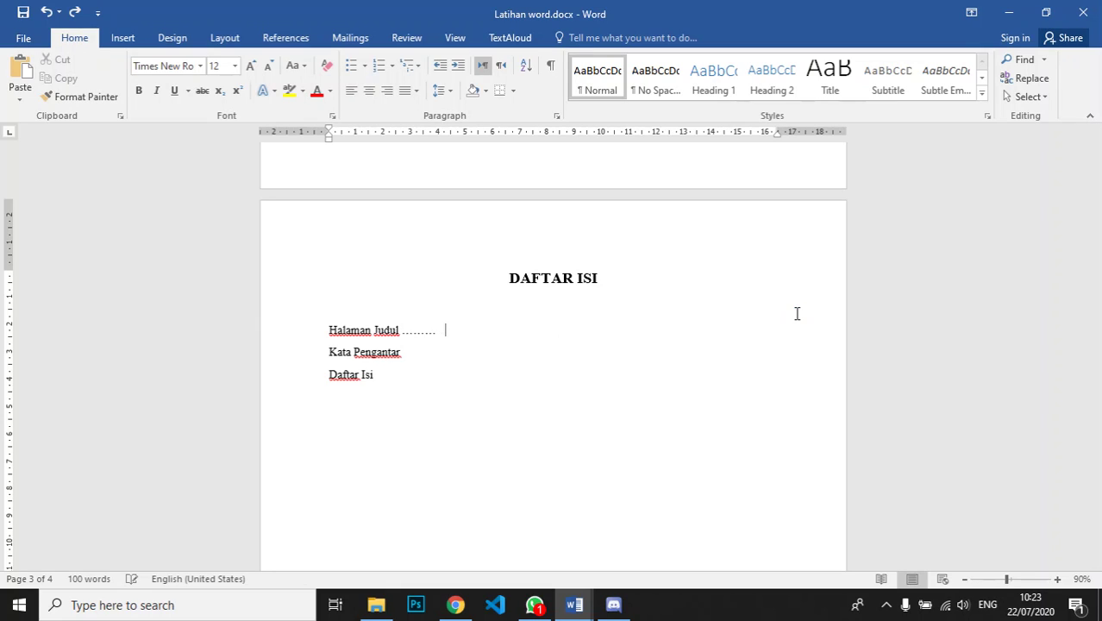
{"action": "key", "text": "BackSpace"}
{"action": "key", "text": "BackSpace"}
{"action": "key", "text": "BackSpace"}
{"action": "key", "text": "BackSpace"}
{"action": "key", "text": "BackSpace"}
{"action": "key", "text": "BackSpace"}
{"action": "key", "text": "BackSpace"}
{"action": "key", "text": "BackSpace"}
{"action": "key", "text": "BackSpace"}
{"action": "key", "text": "BackSpace"}
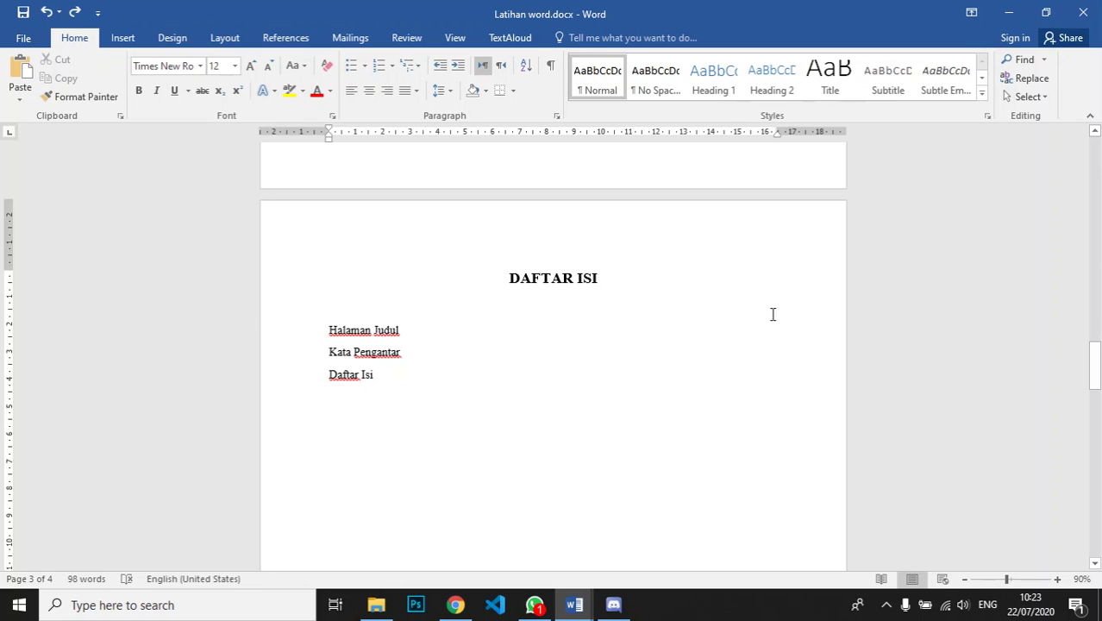
Step: Set a left tab stop at 15,25 cm with dotted leader 2 for the "Halaman Judul" entry
{"action": "left_click", "coordinate": [748, 135]}
{"action": "double_click", "coordinate": [748, 133]}
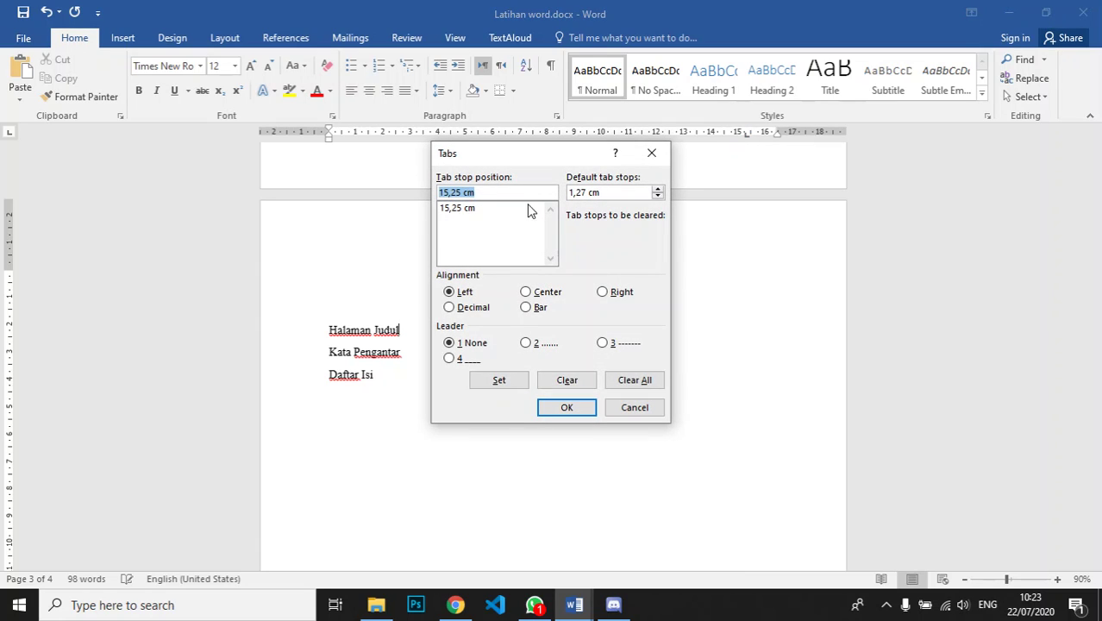
{"action": "left_click", "coordinate": [532, 346]}
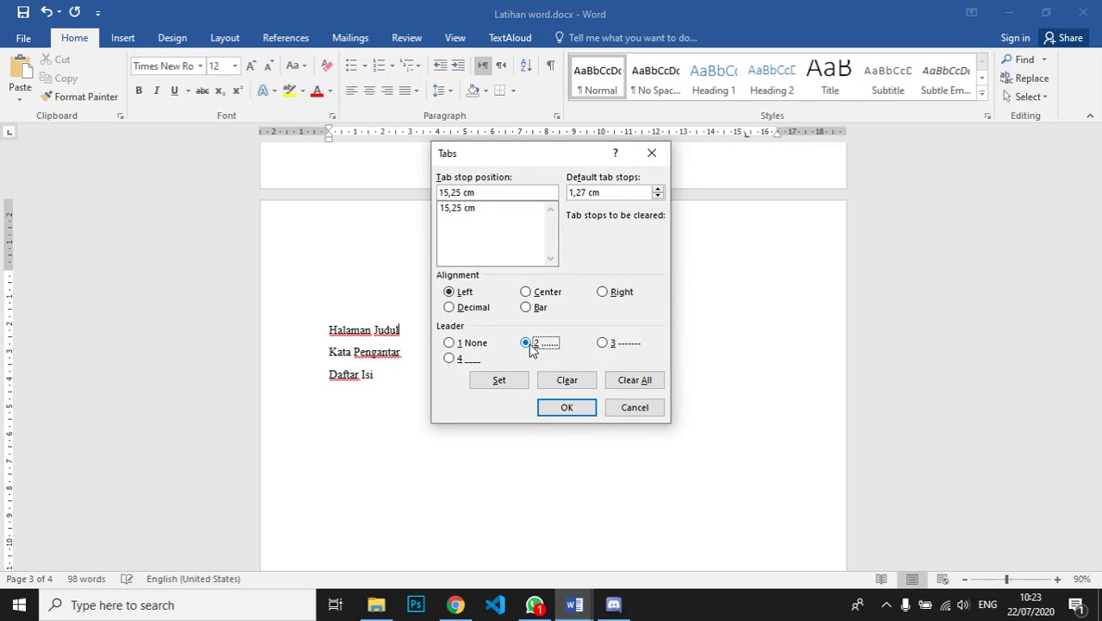
{"action": "left_click", "coordinate": [496, 382]}
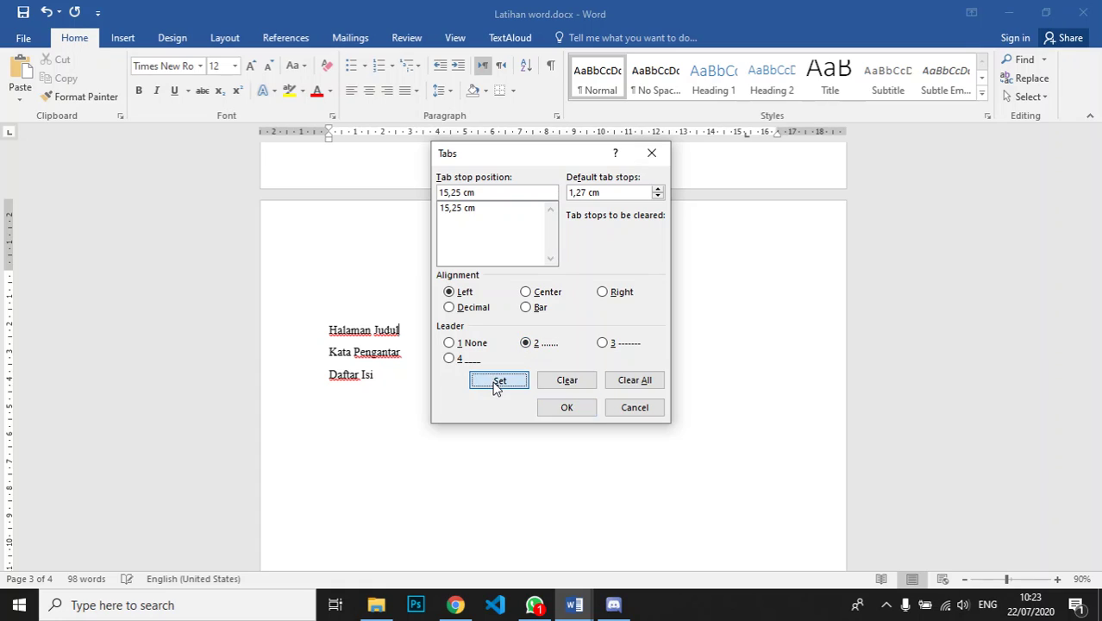
{"action": "left_click", "coordinate": [536, 345]}
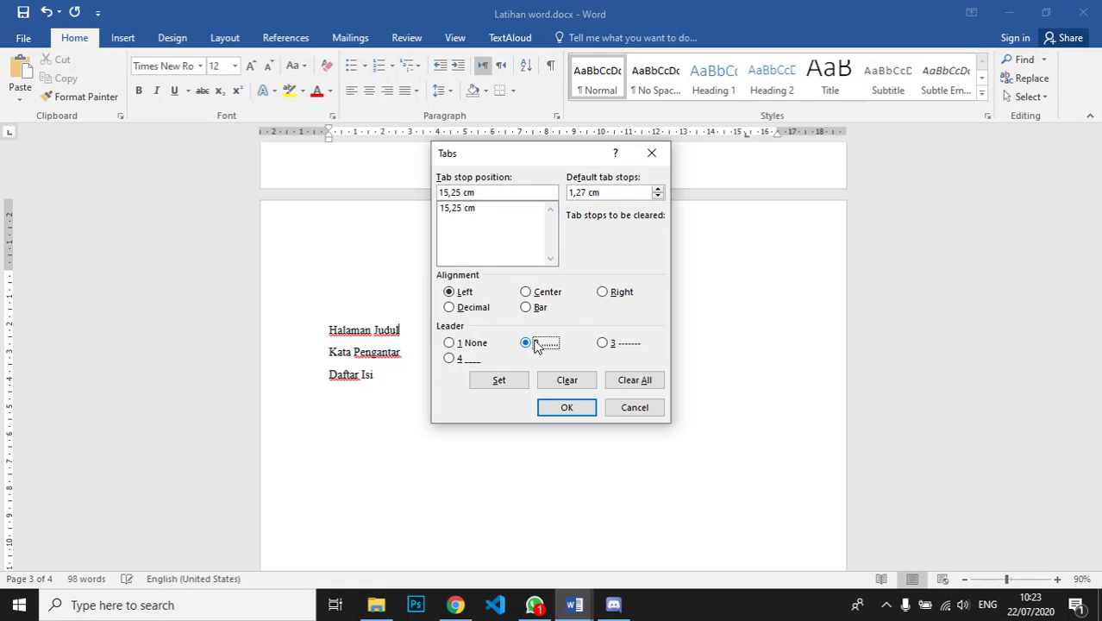
{"action": "left_click", "coordinate": [495, 386]}
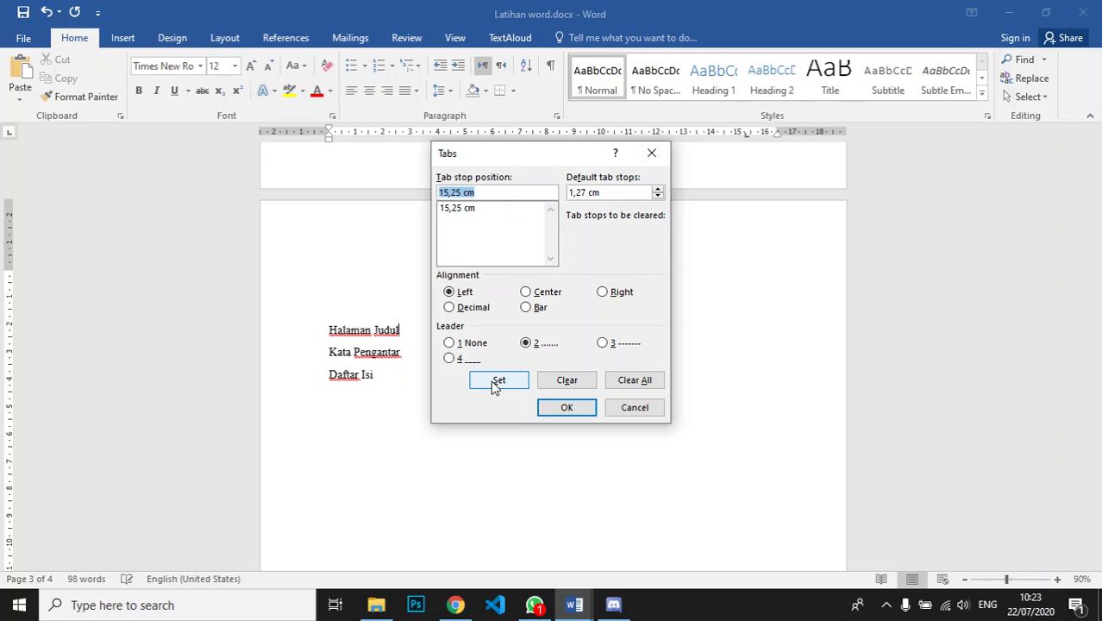
{"action": "left_click", "coordinate": [561, 411]}
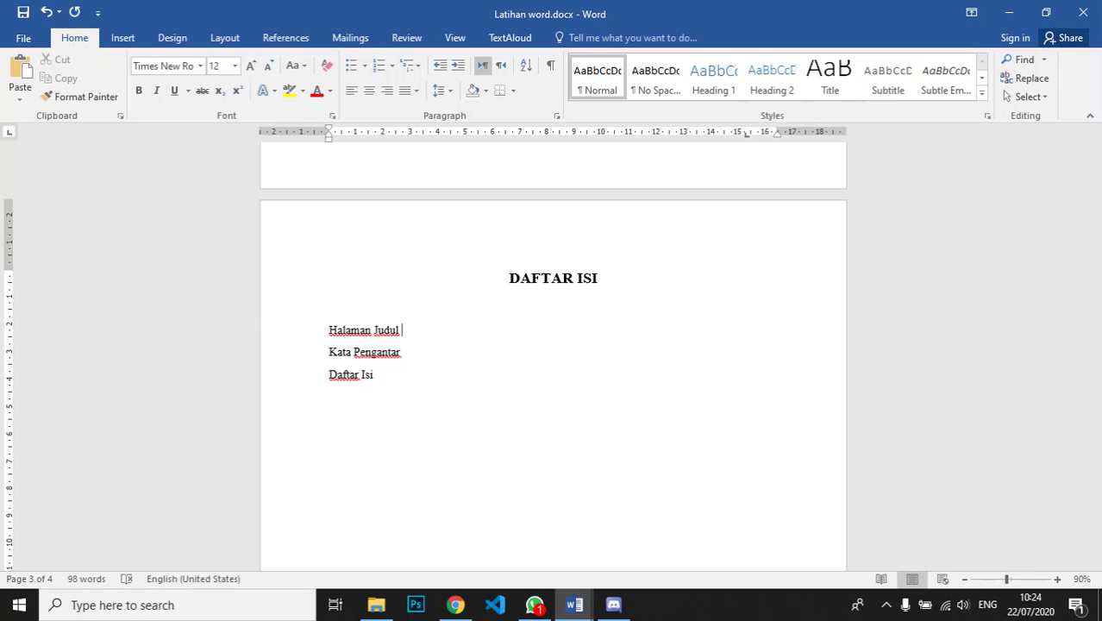
Step: Extend "Halaman Judul" with the dotted leader and enter page number 1 at a second left tab stop just before 16 cm
{"action": "key", "text": "Tab"}
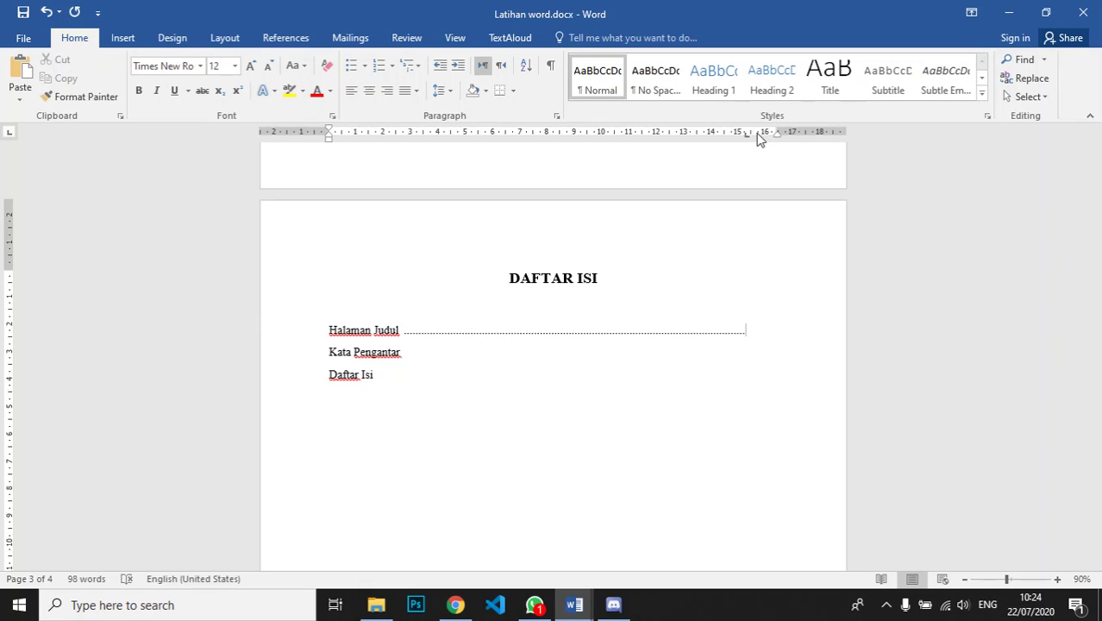
{"action": "left_click_drag", "start_coordinate": [760, 140], "coordinate": [762, 140]}
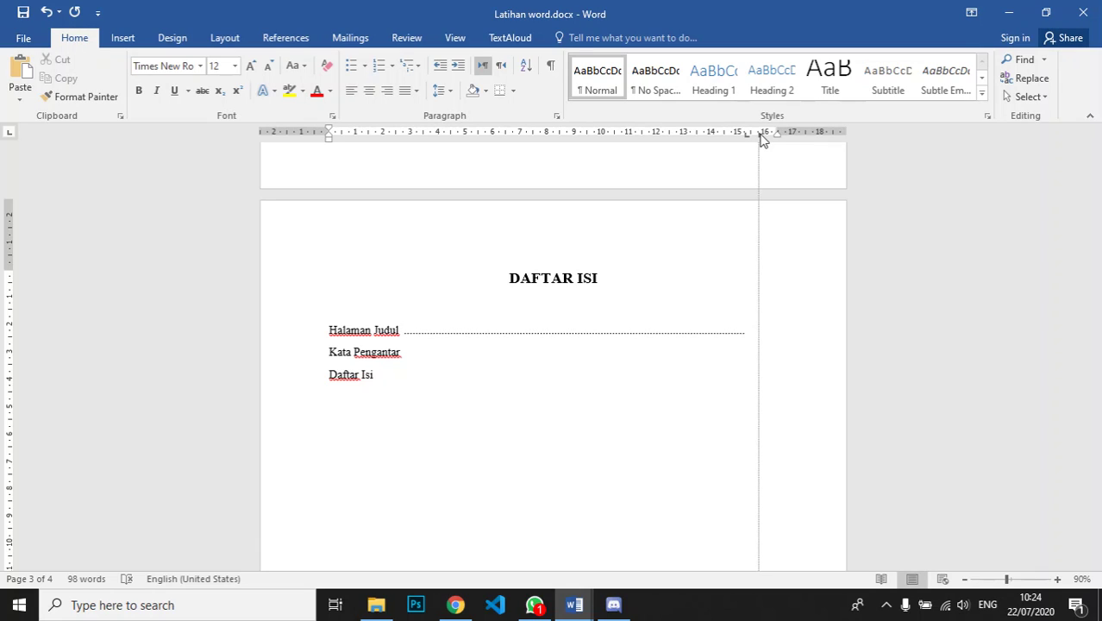
{"action": "left_click_drag", "start_coordinate": [763, 141], "coordinate": [761, 135]}
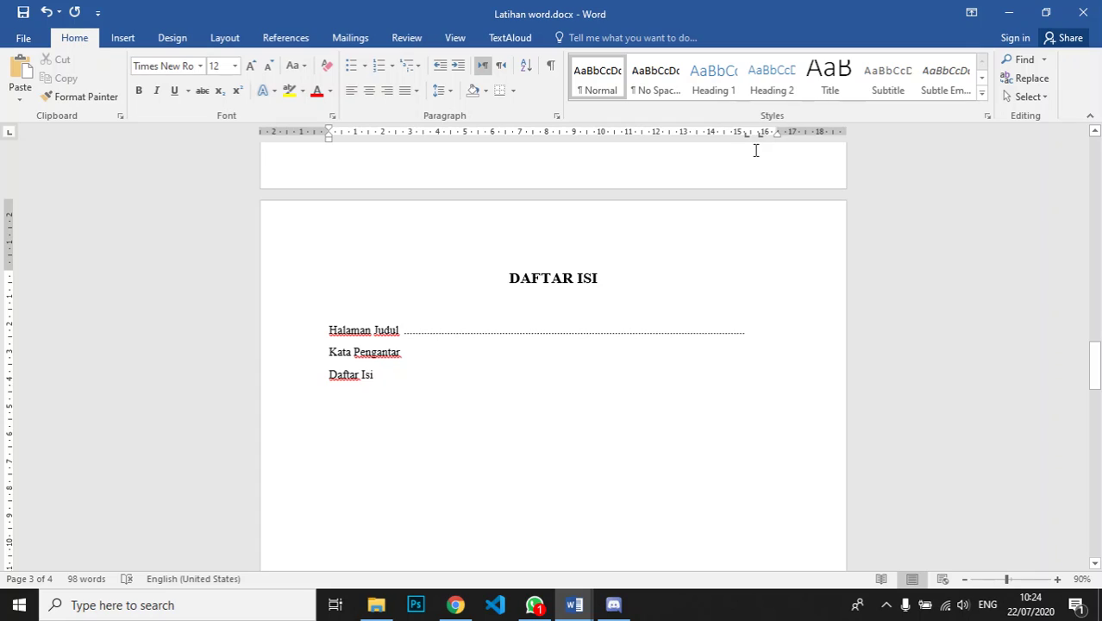
{"action": "type", "text": "1"}
Step: Try extending the "Kata Pengantar" entry with a dotted leader and page number 2, and undo it
{"action": "left_click", "coordinate": [494, 357]}
{"action": "left_click", "coordinate": [530, 349]}
{"action": "key", "text": "Tab"}
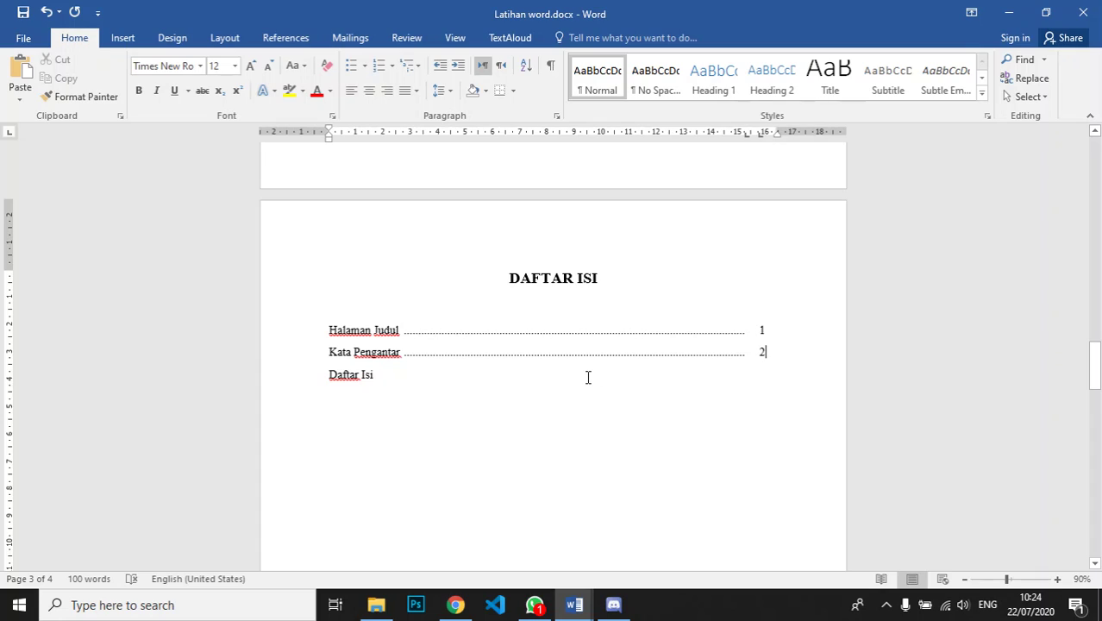
{"action": "key", "text": "ctrl+z"}
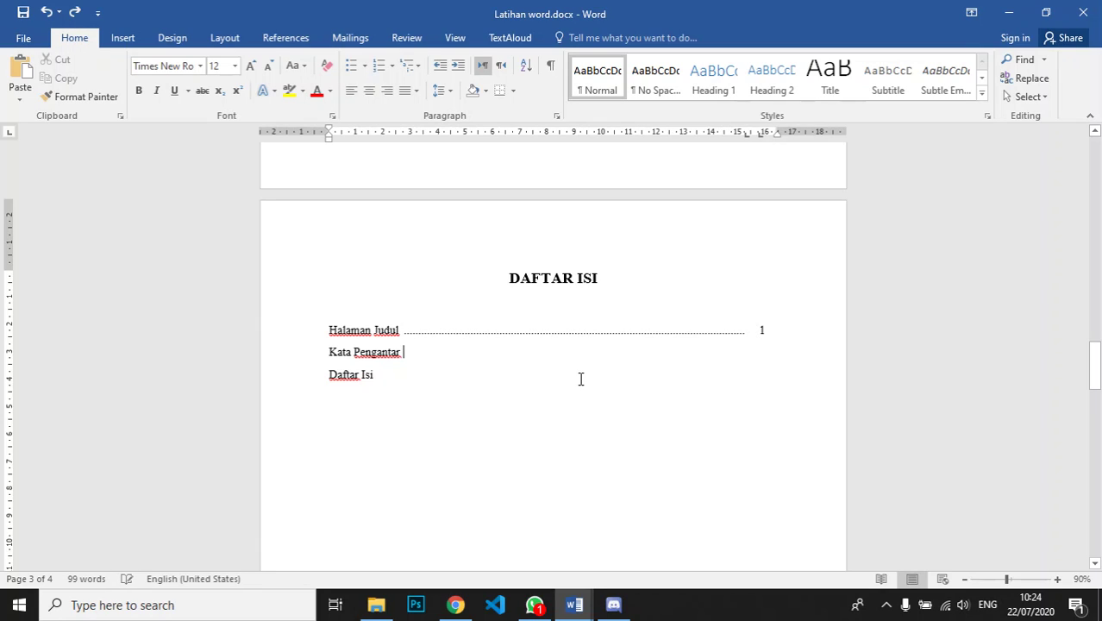
Step: Complete the "Kata Pengantar" entry with a dotted leader and page number 2 at its tab stops
{"action": "left_click", "coordinate": [659, 337]}
{"action": "left_click", "coordinate": [607, 352]}
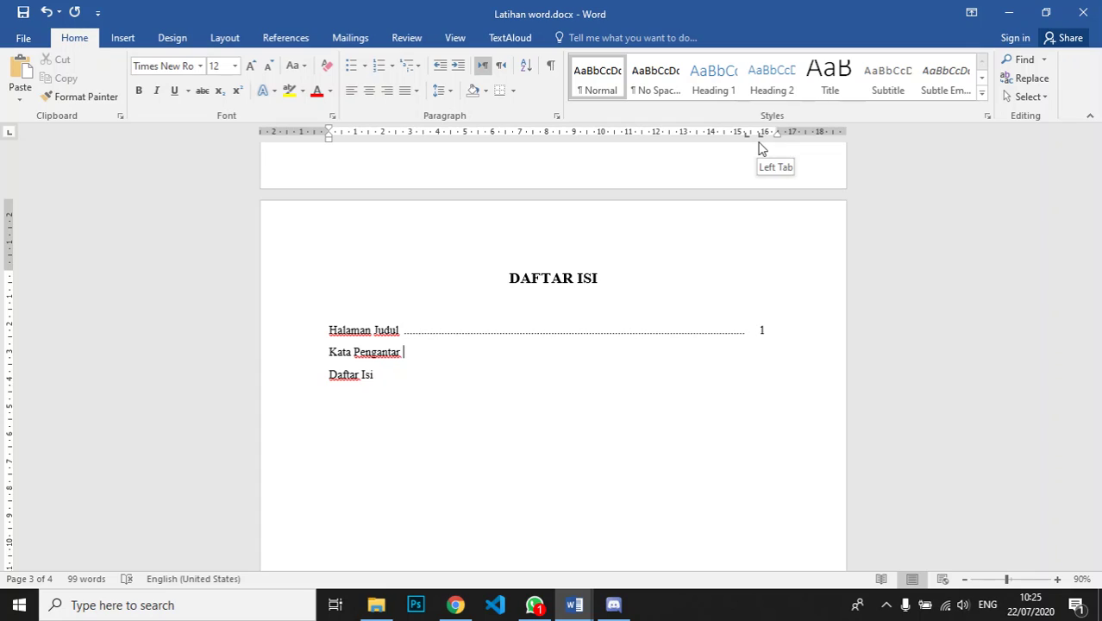
{"action": "key", "text": "Tab"}
{"action": "type", "text": "2"}
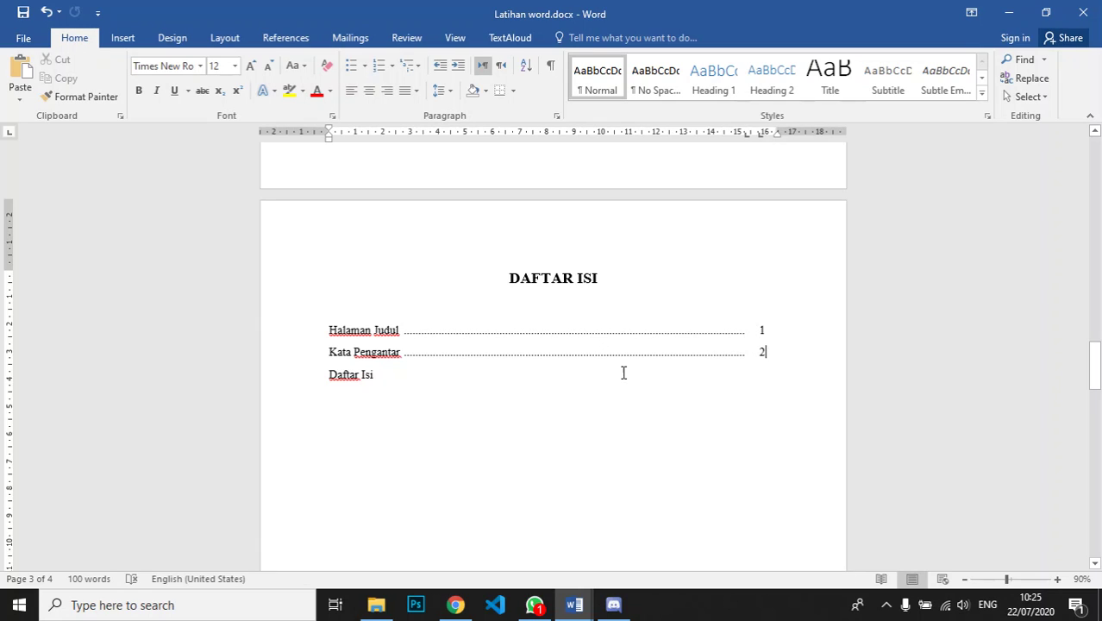
Step: Start a new line below the "Daftar Isi" entry
{"action": "double_click", "coordinate": [514, 375]}
{"action": "key", "text": "Return"}
{"action": "scroll", "coordinate": [432, 422], "scroll_direction": "down", "scroll_amount": 2}
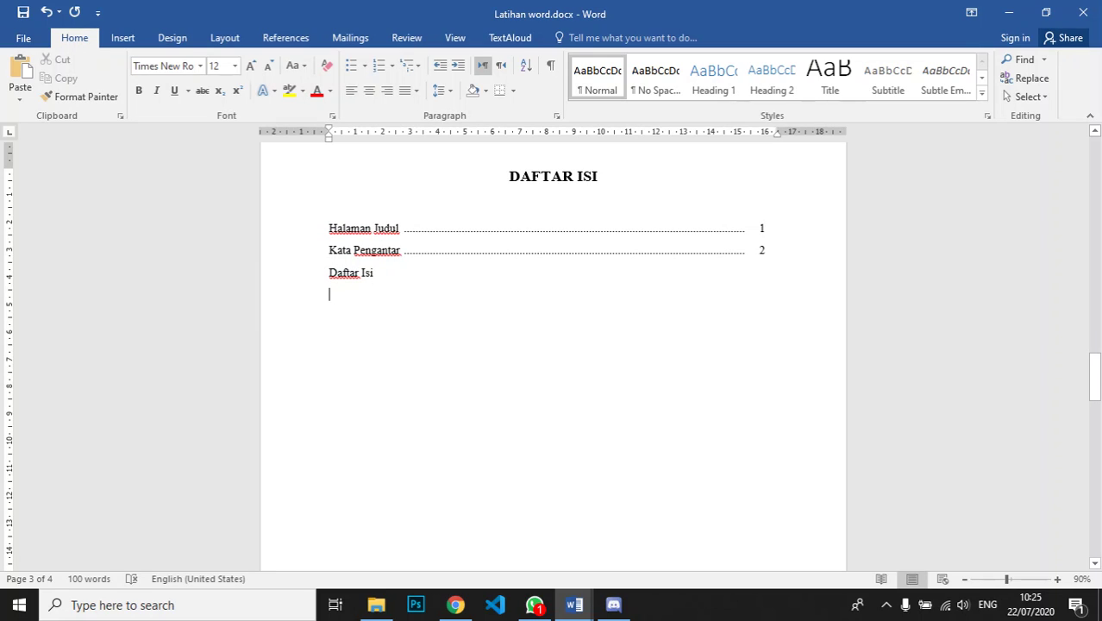
{"action": "type", "text": "A."}
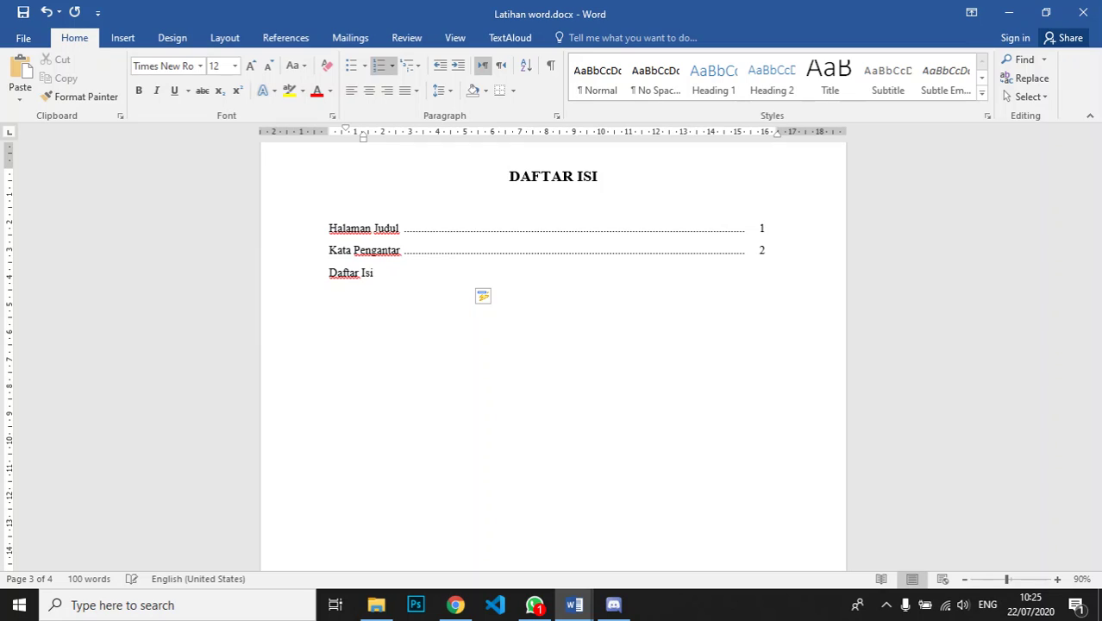
{"action": "key", "text": "ctrl+z"}
{"action": "key", "text": "ctrl+z"}
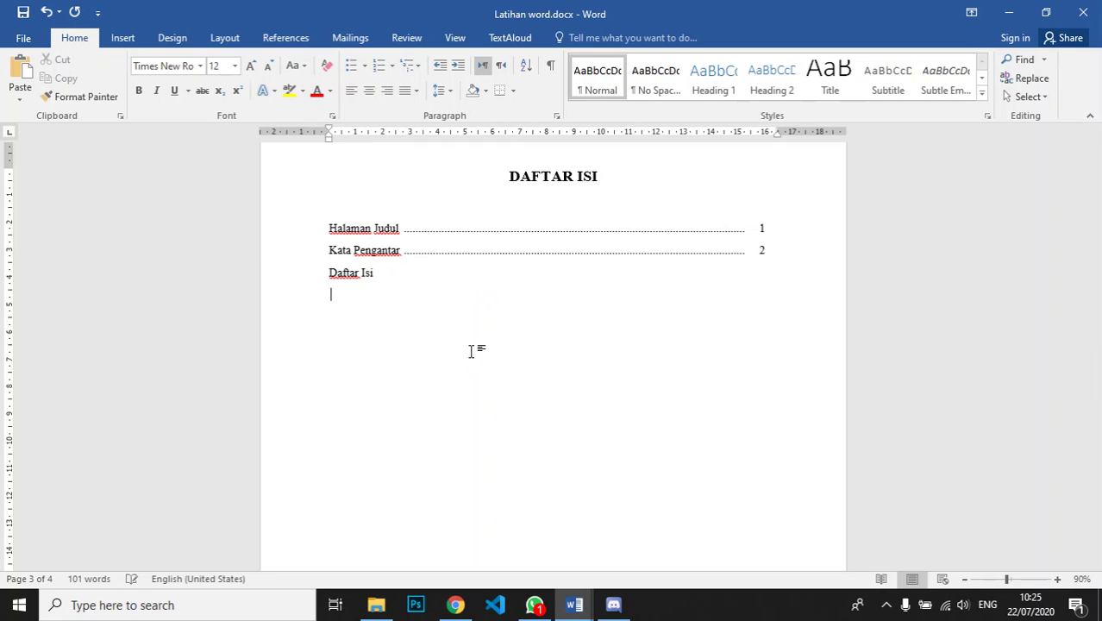
Step: Enter "BAB I PENDAHULUAN" below "Daftar Isi" and indent the new line beneath it to about 1 cm
{"action": "type", "text": "BAB I PENDA"}
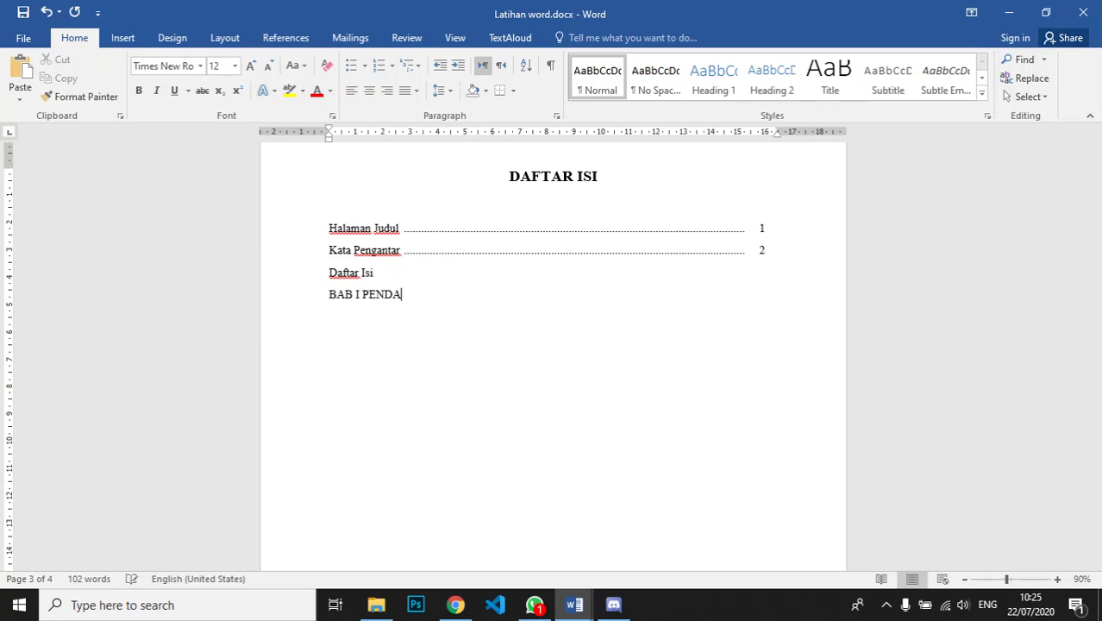
{"action": "type", "text": "HULUAN"}
{"action": "key", "text": "Return"}
{"action": "left_click_drag", "start_coordinate": [328, 144], "coordinate": [357, 144]}
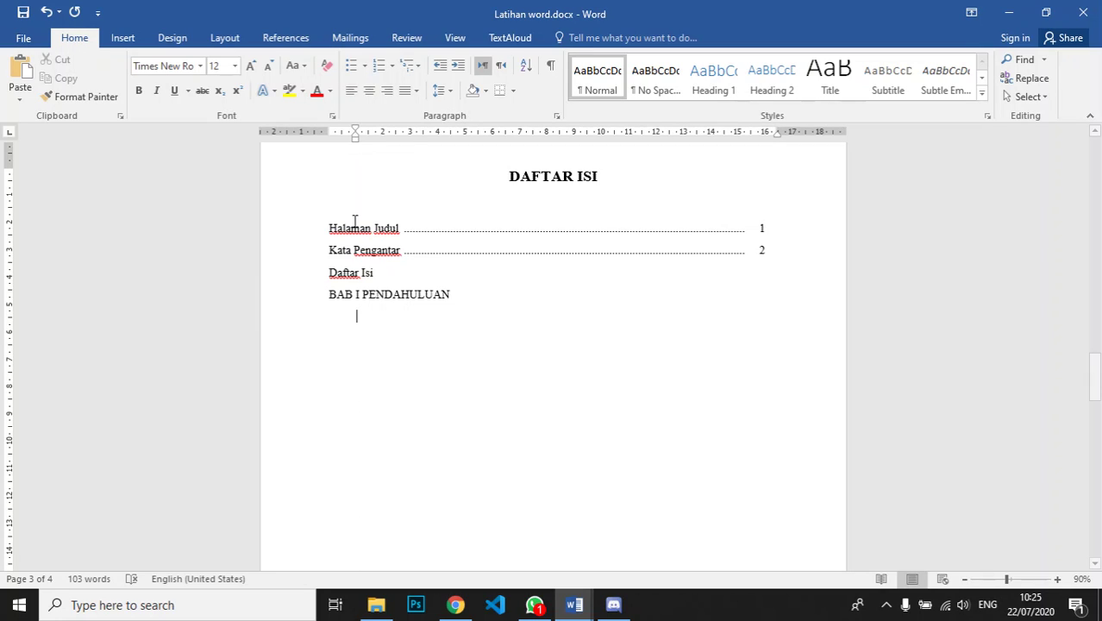
Step: Try starting a manual "A." item on the indented line below "BAB I PENDAHULUAN", and clear it
{"action": "type", "text": "A."}
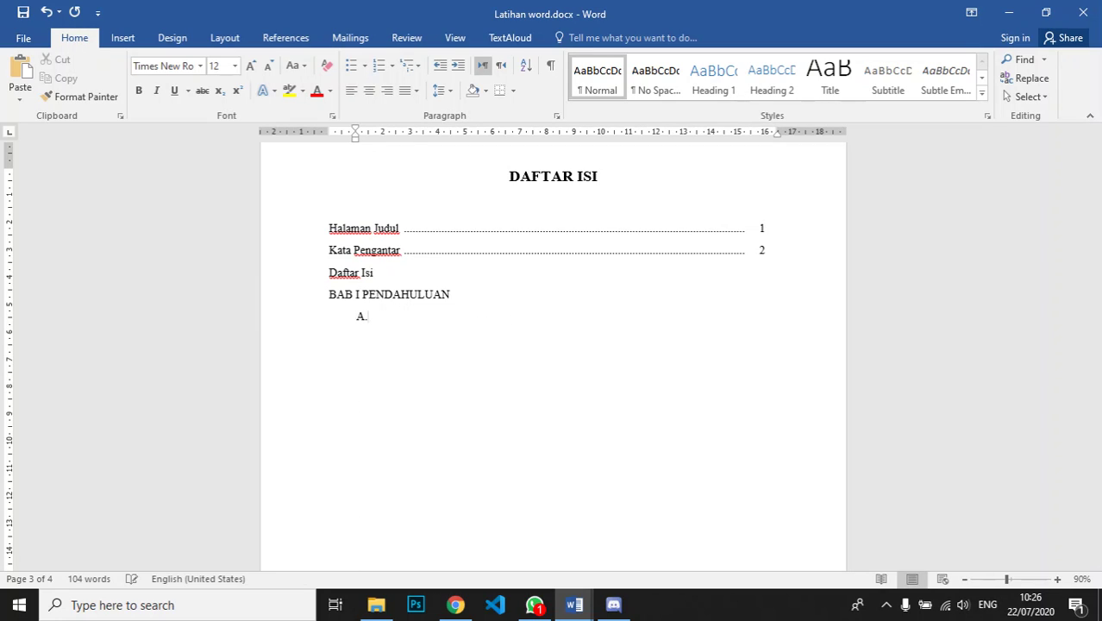
{"action": "key", "text": "space"}
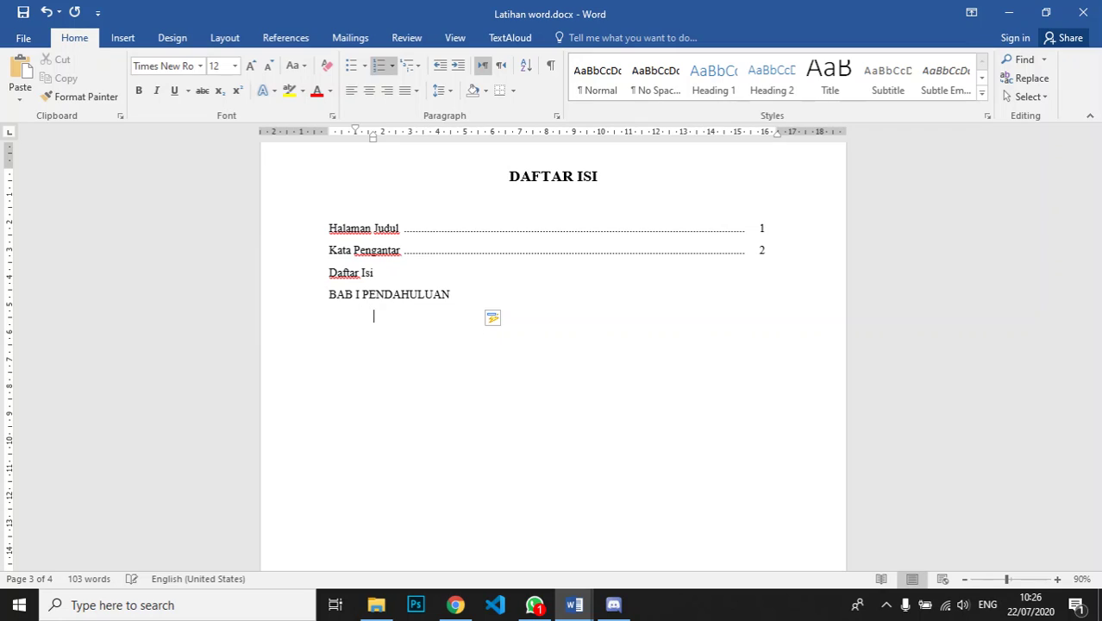
{"action": "left_click", "coordinate": [500, 318]}
{"action": "left_click", "coordinate": [535, 340]}
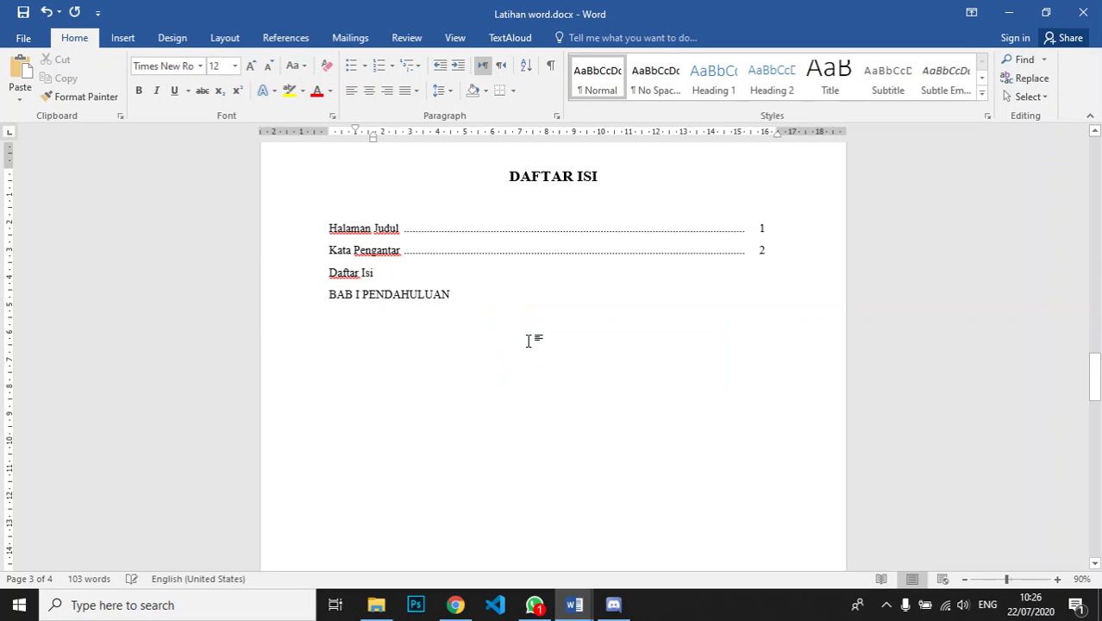
{"action": "key", "text": "BackSpace"}
{"action": "key", "text": "Return"}
{"action": "type", "text": "A."}
{"action": "left_click_drag", "start_coordinate": [372, 316], "coordinate": [331, 312]}
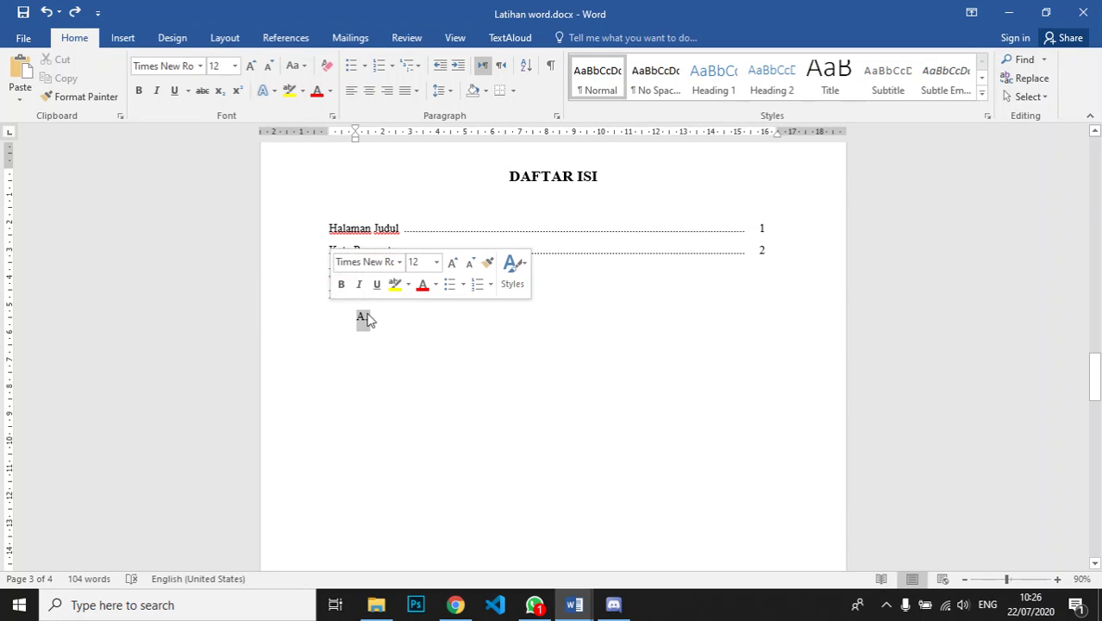
{"action": "key", "text": "BackSpace"}
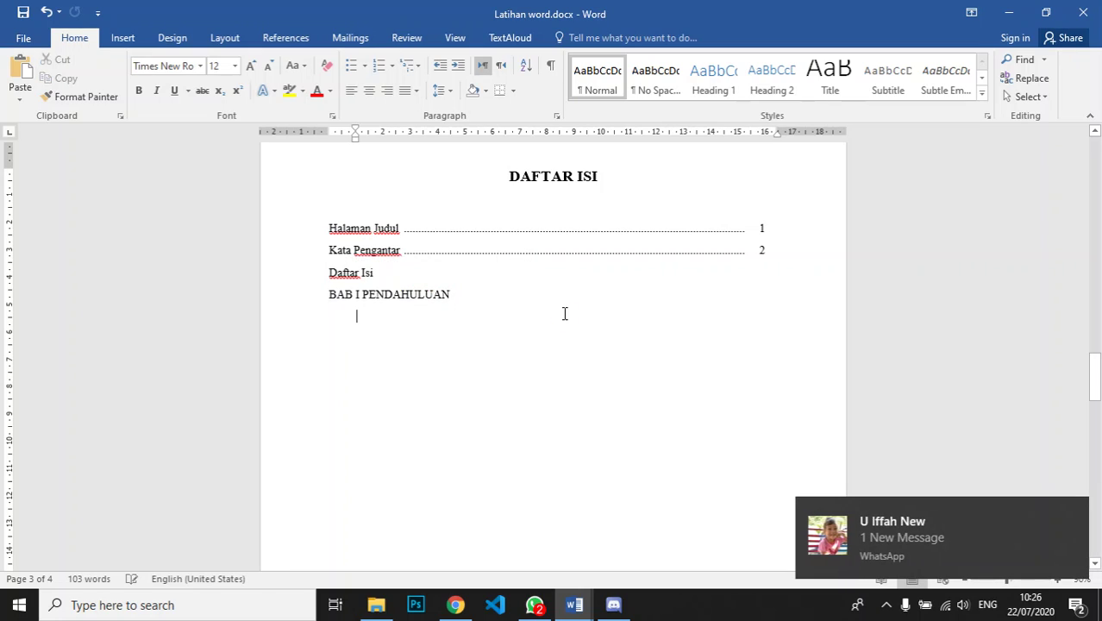
Step: Apply the "A. B. C." numbering format to the indented line below "BAB I PENDAHULUAN"
{"action": "left_click", "coordinate": [392, 67]}
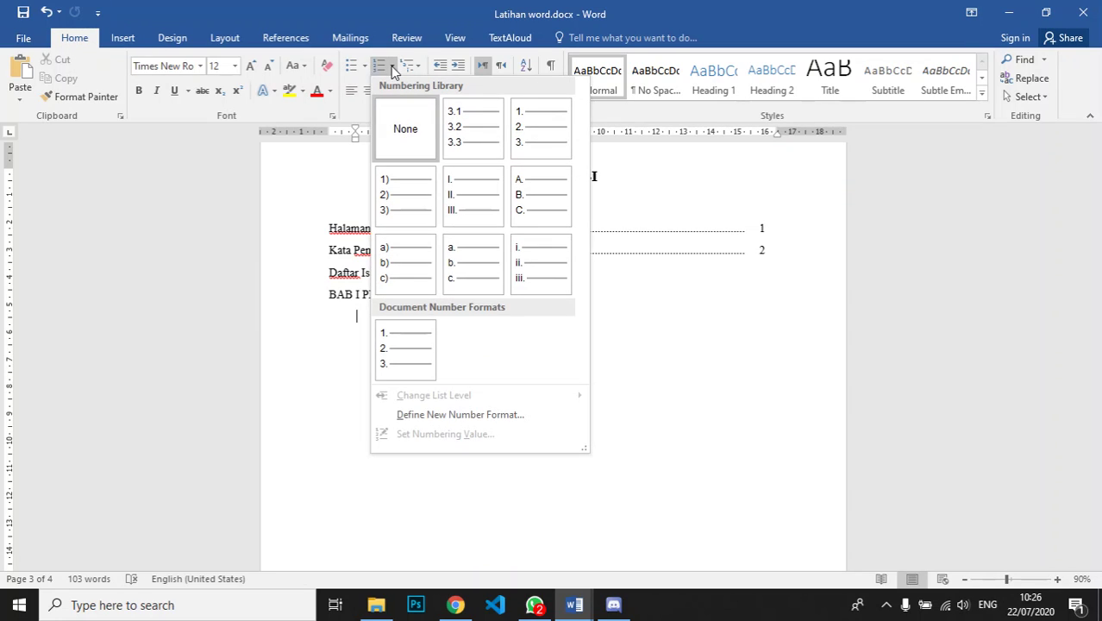
{"action": "left_click", "coordinate": [392, 68]}
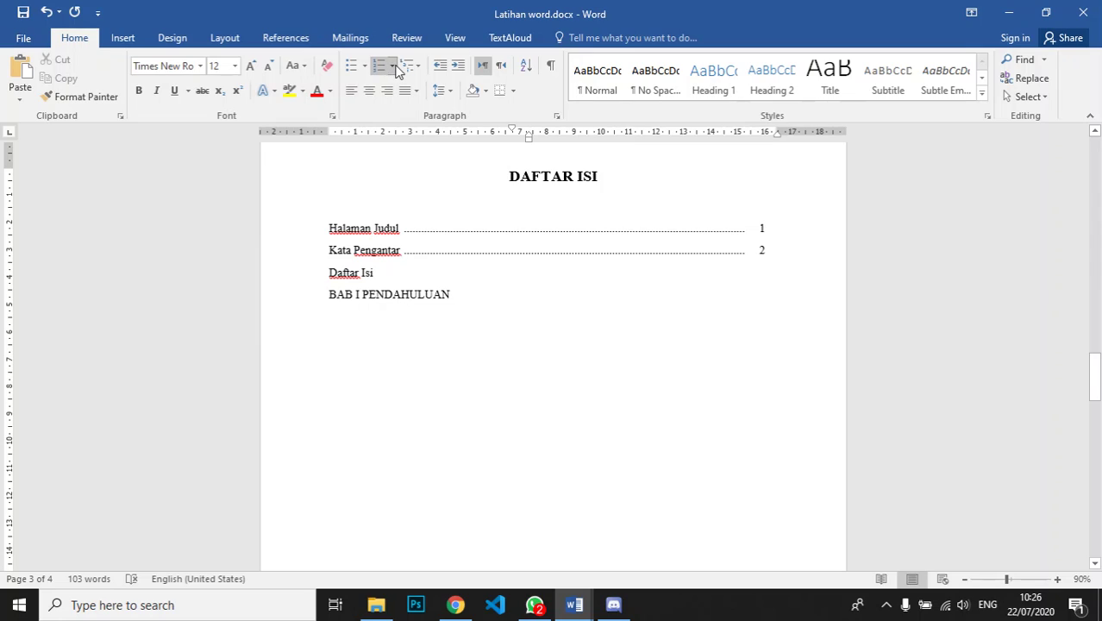
{"action": "left_click", "coordinate": [395, 67]}
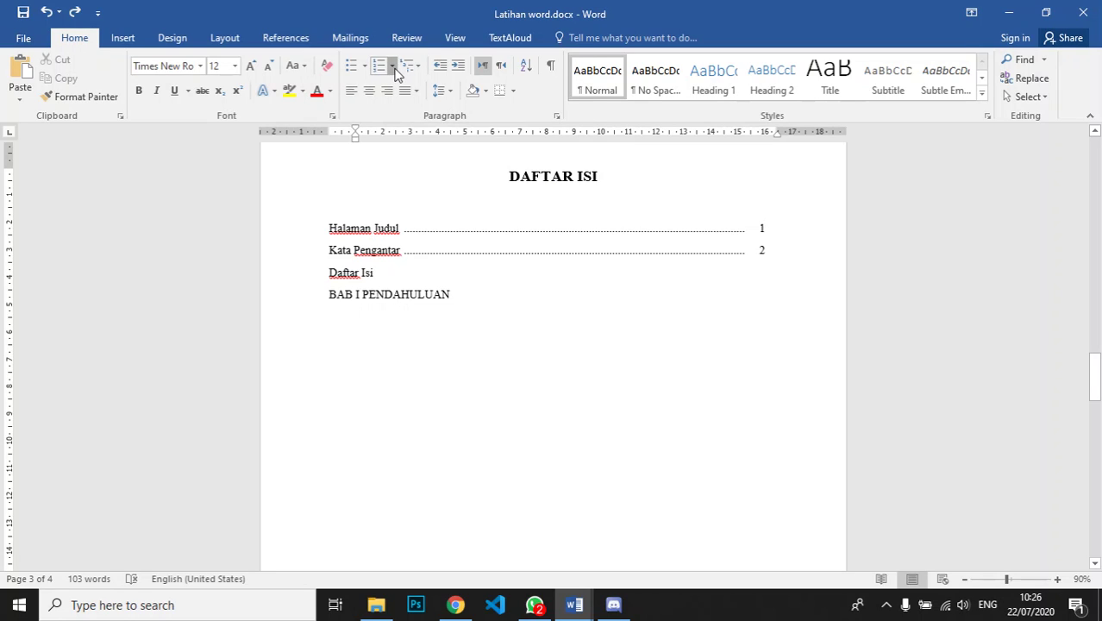
{"action": "left_click", "coordinate": [393, 68]}
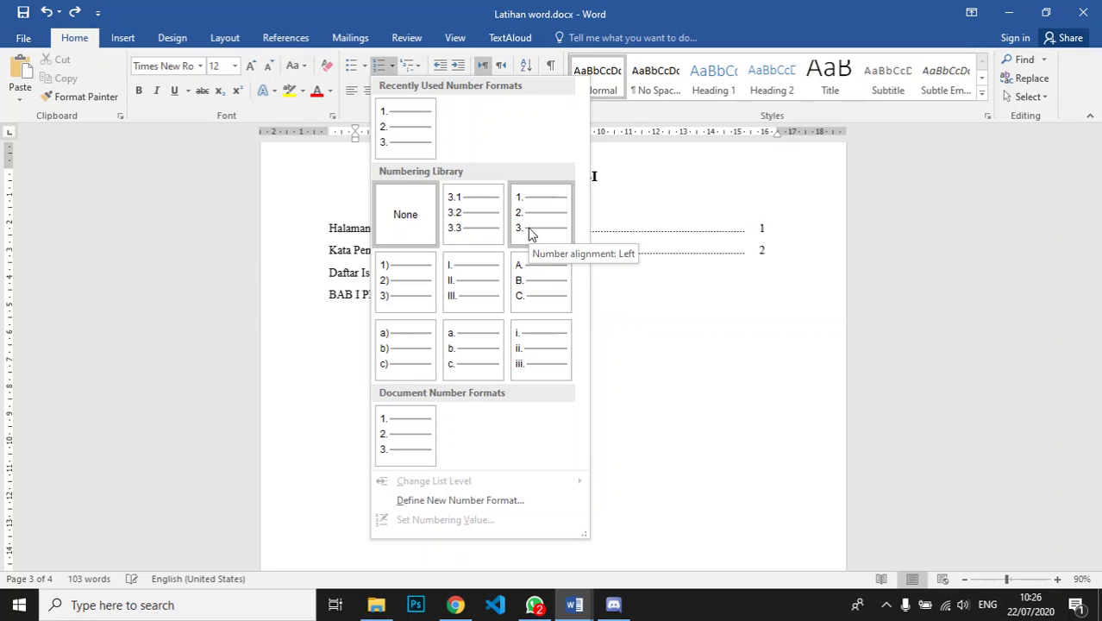
{"action": "left_click", "coordinate": [526, 273]}
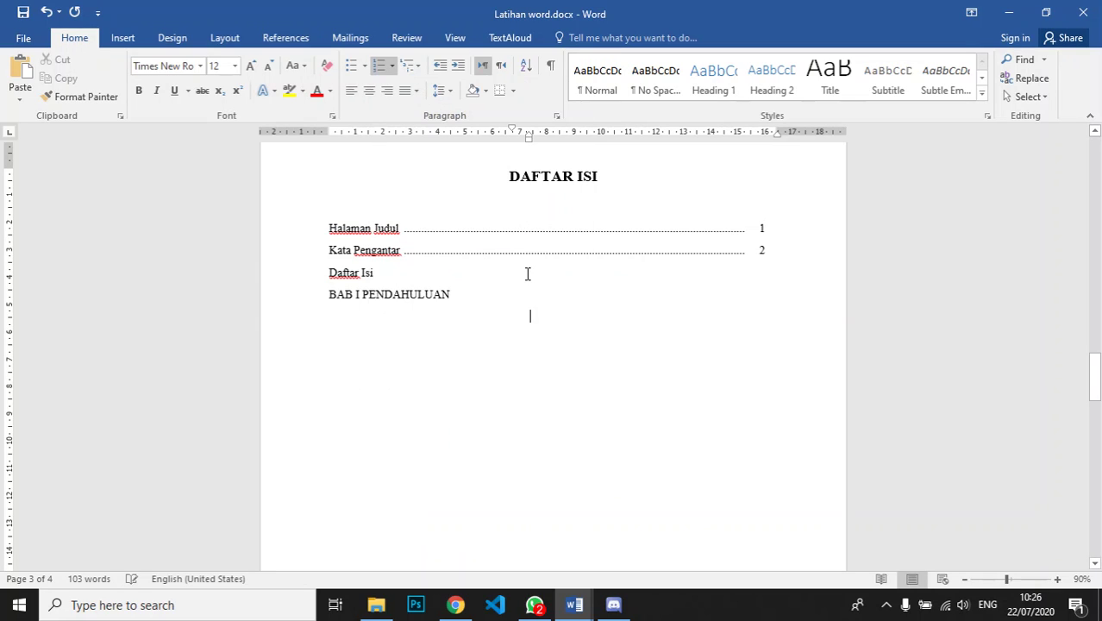
Step: Enter "Pendahuluan" as item A and move its hanging indent to about 1.5 cm
{"action": "type", "text": "asdasd"}
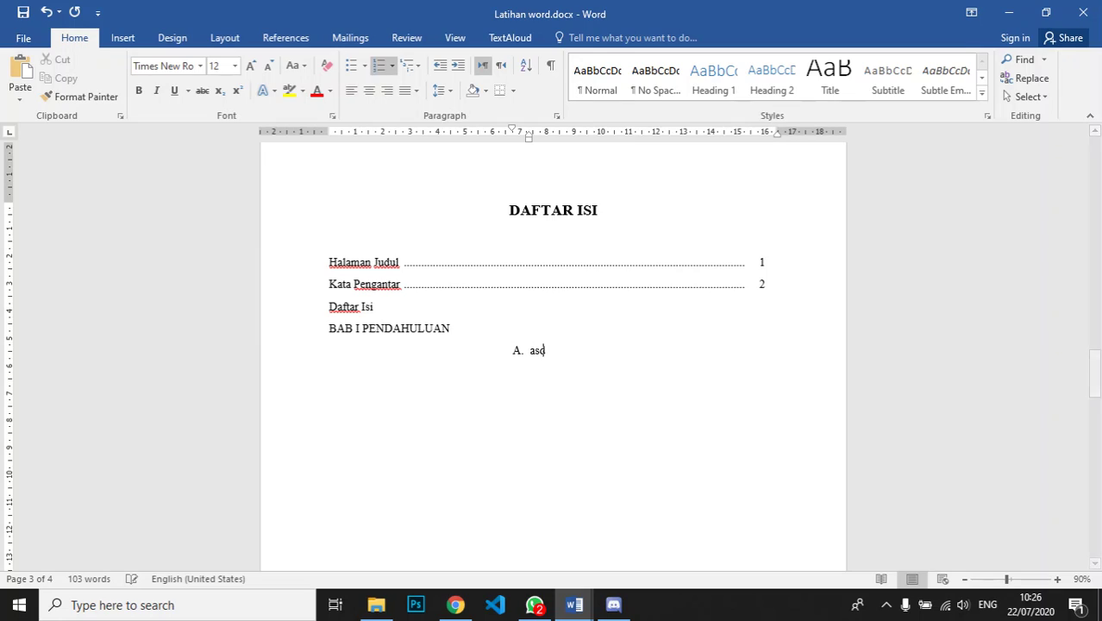
{"action": "key", "text": "BackSpace"}
{"action": "key", "text": "BackSpace"}
{"action": "key", "text": "BackSpace"}
{"action": "key", "text": "BackSpace"}
{"action": "key", "text": "BackSpace"}
{"action": "key", "text": "ctrl+z"}
{"action": "type", "text": "Pendahu"}
{"action": "type", "text": "kuan"}
{"action": "key", "text": "BackSpace"}
{"action": "key", "text": "BackSpace"}
{"action": "key", "text": "BackSpace"}
{"action": "key", "text": "BackSpace"}
{"action": "type", "text": "luan"}
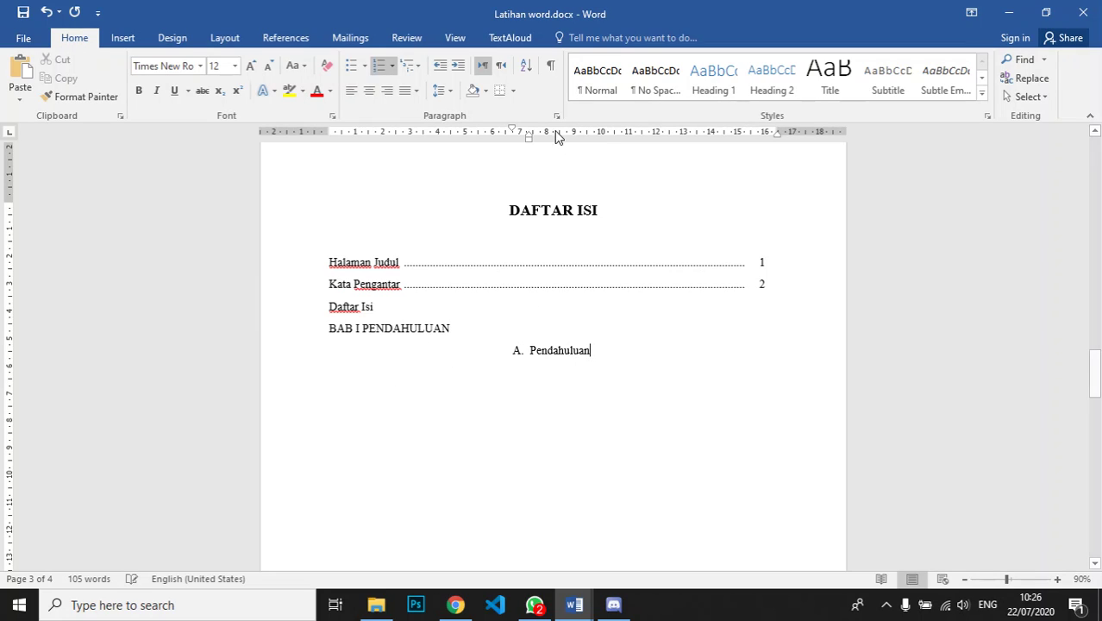
{"action": "left_click_drag", "start_coordinate": [530, 138], "coordinate": [371, 159]}
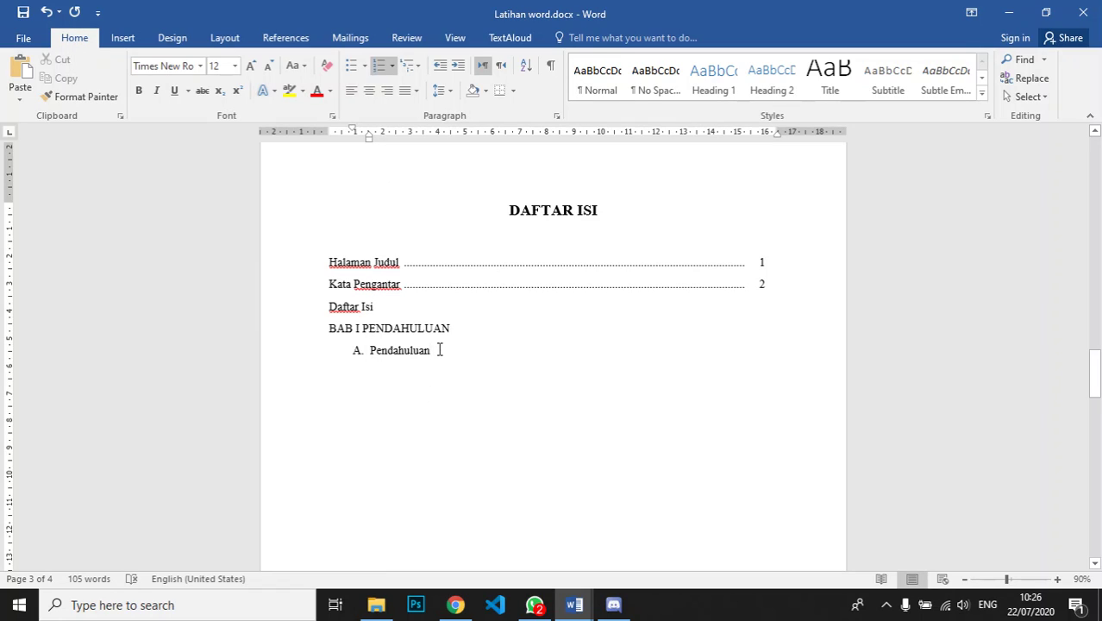
Step: Give the "Pendahuluan" item a left tab stop at 15,25 cm with dotted leader 2
{"action": "left_click", "coordinate": [462, 284]}
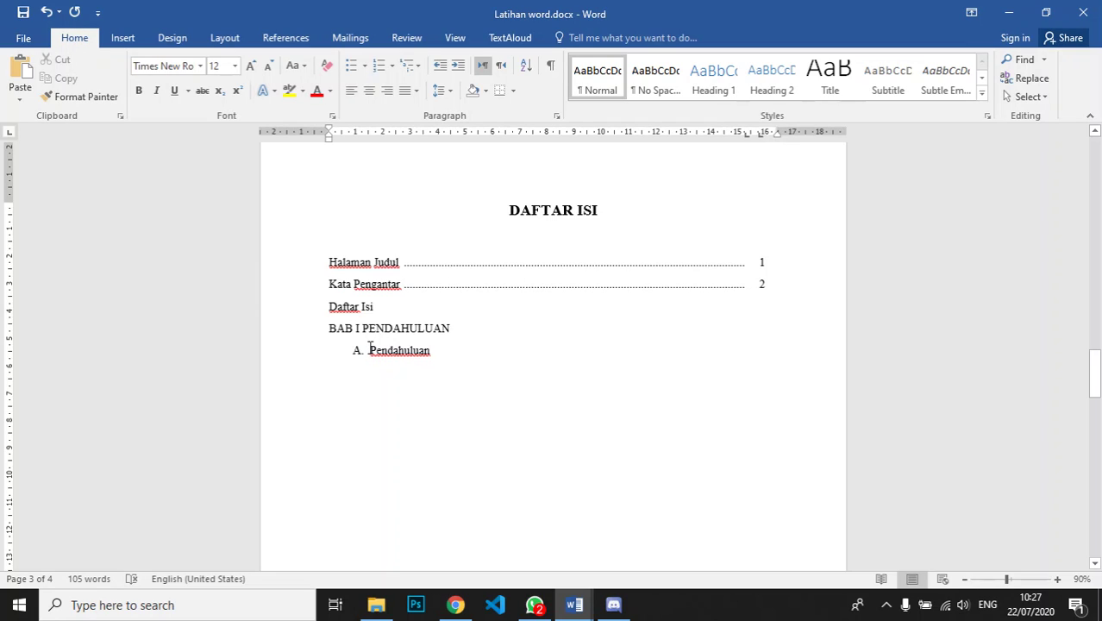
{"action": "left_click", "coordinate": [443, 357]}
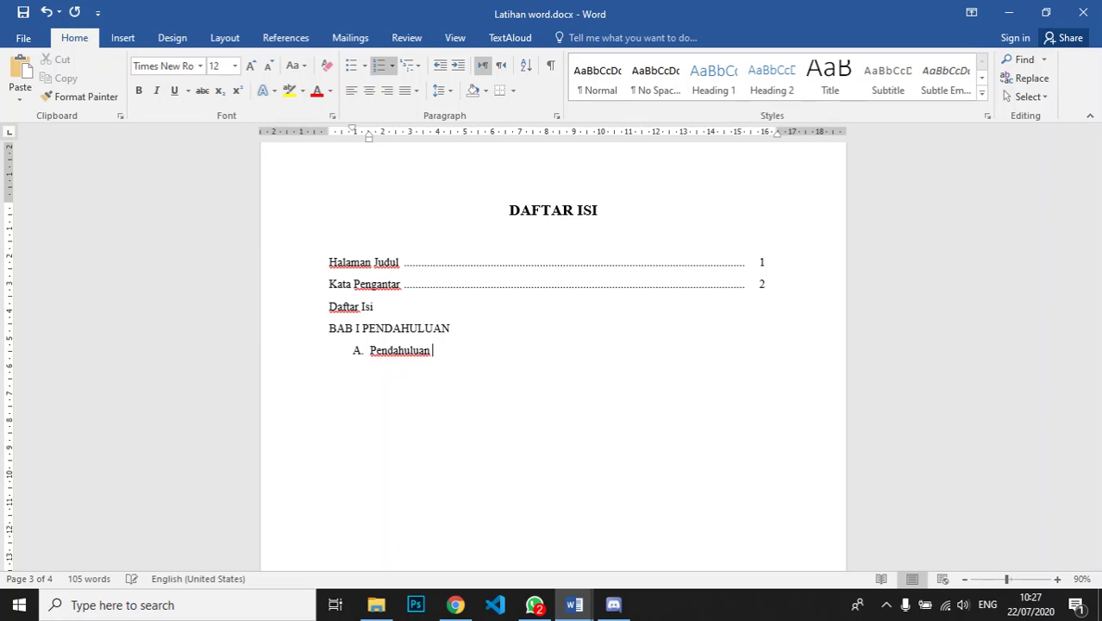
{"action": "left_click", "coordinate": [740, 134]}
{"action": "left_click_drag", "start_coordinate": [742, 136], "coordinate": [747, 135]}
{"action": "double_click", "coordinate": [747, 135]}
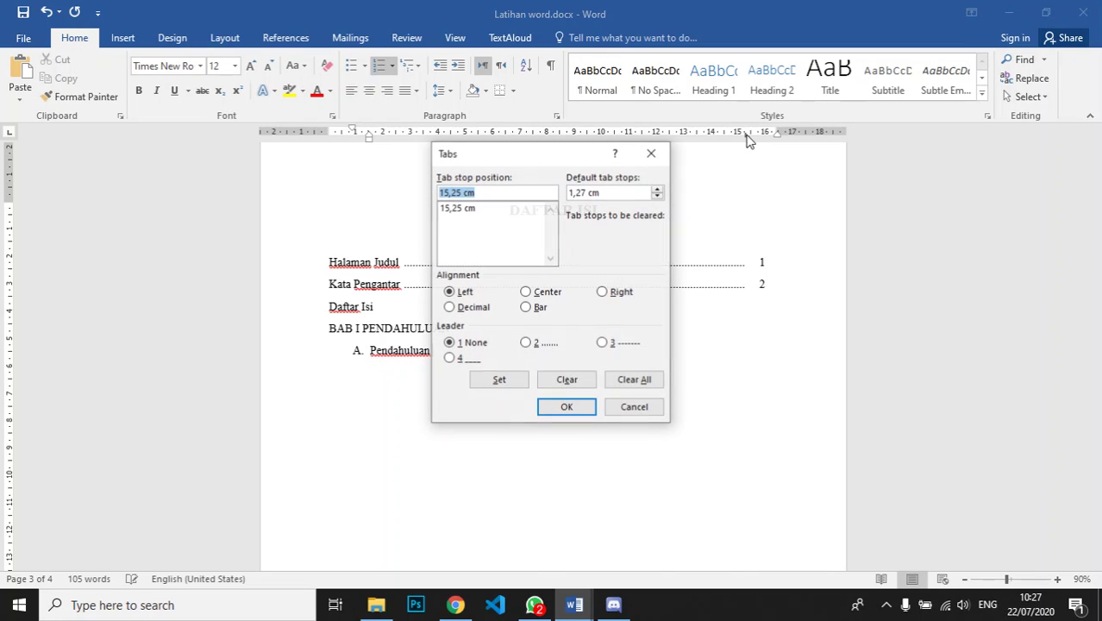
{"action": "left_click", "coordinate": [528, 344]}
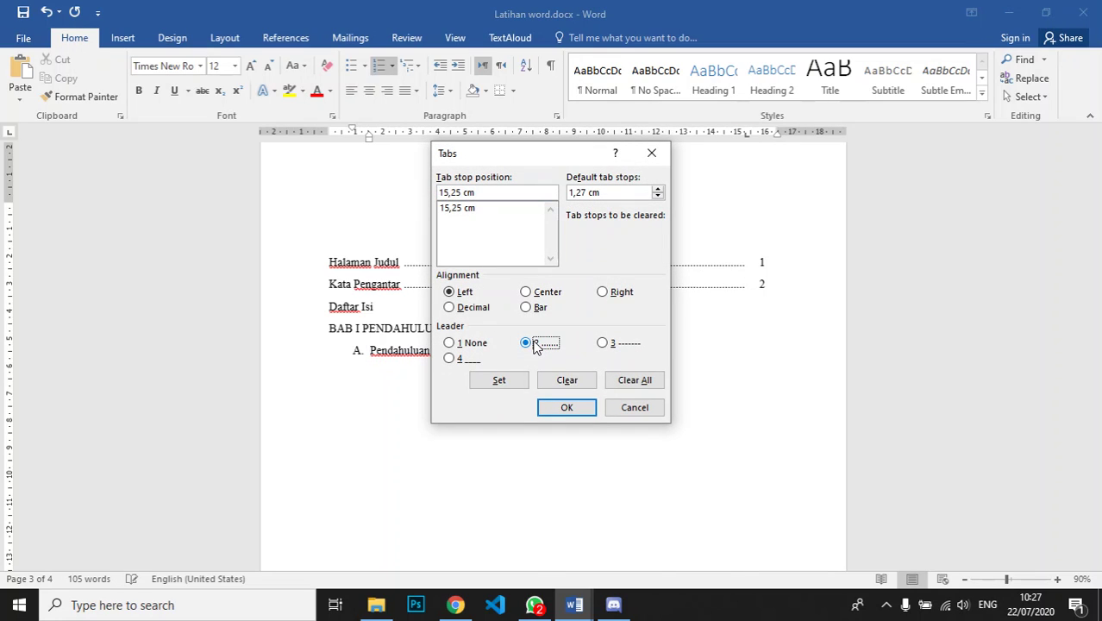
{"action": "left_click", "coordinate": [503, 383]}
{"action": "left_click", "coordinate": [565, 410]}
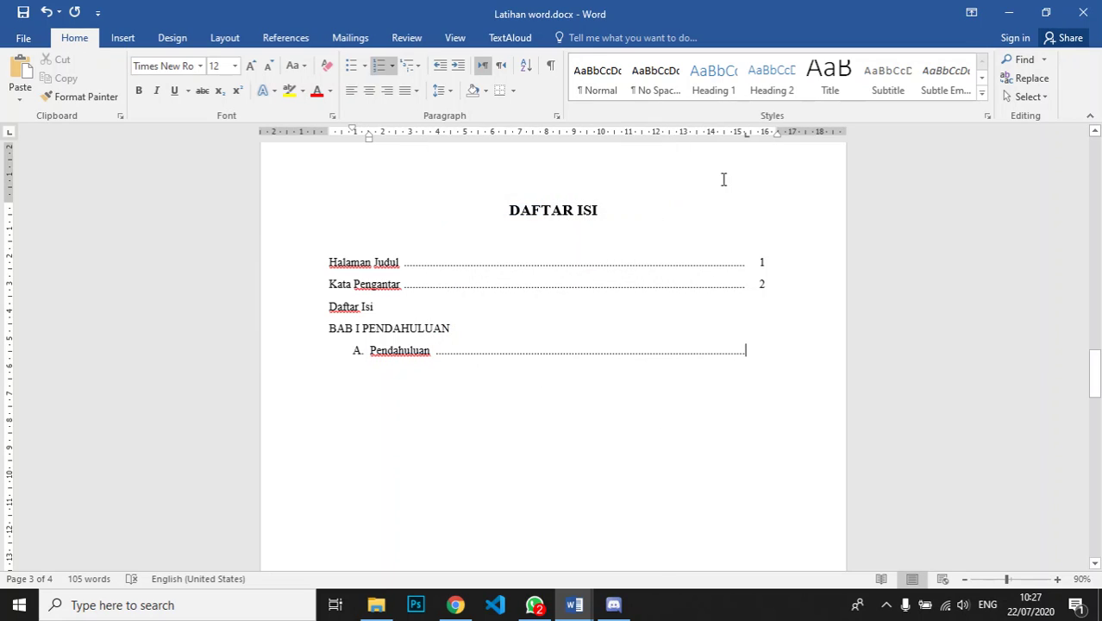
Step: Add a second tab stop at about 15.8 cm for item A and enter page number 3 there
{"action": "left_click_drag", "start_coordinate": [763, 136], "coordinate": [763, 138]}
{"action": "type", "text": "3"}
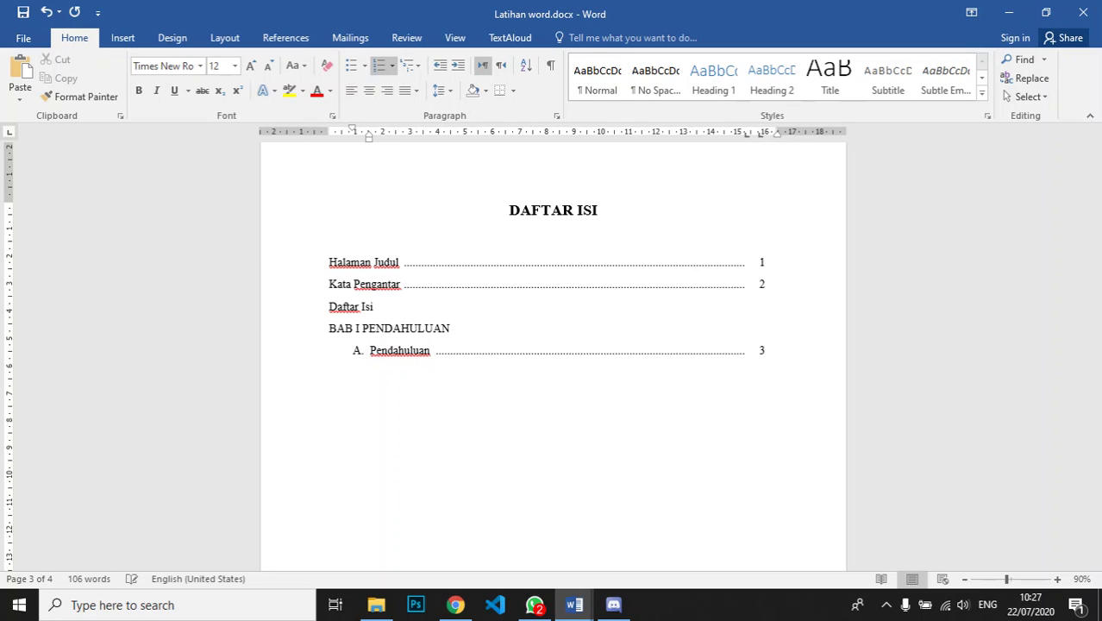
{"action": "key", "text": "Return"}
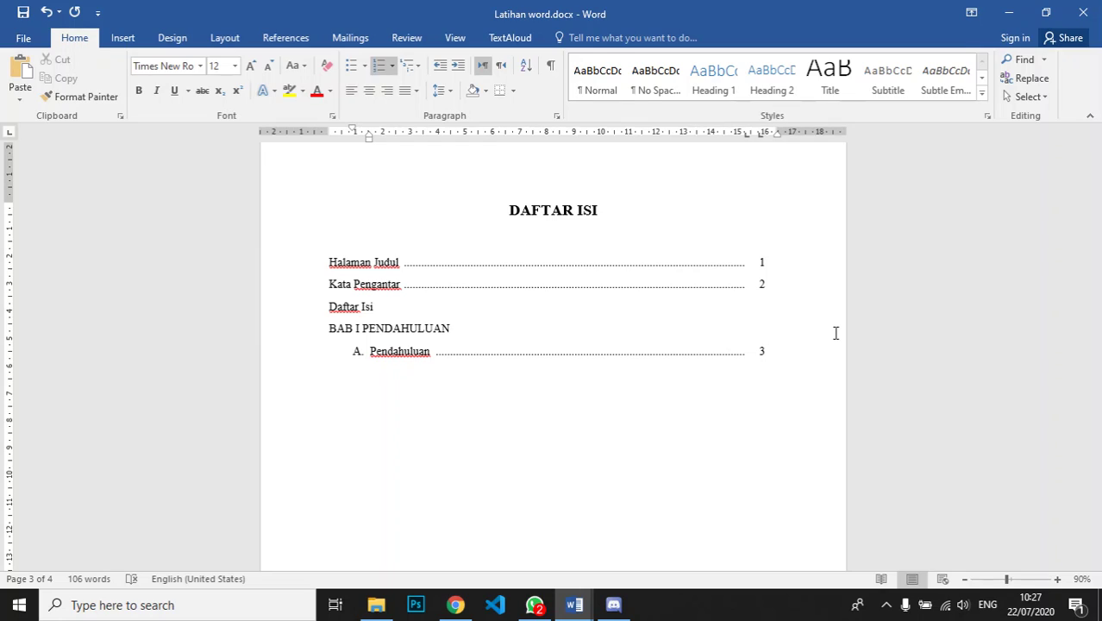
{"action": "key", "text": "ctrl+z"}
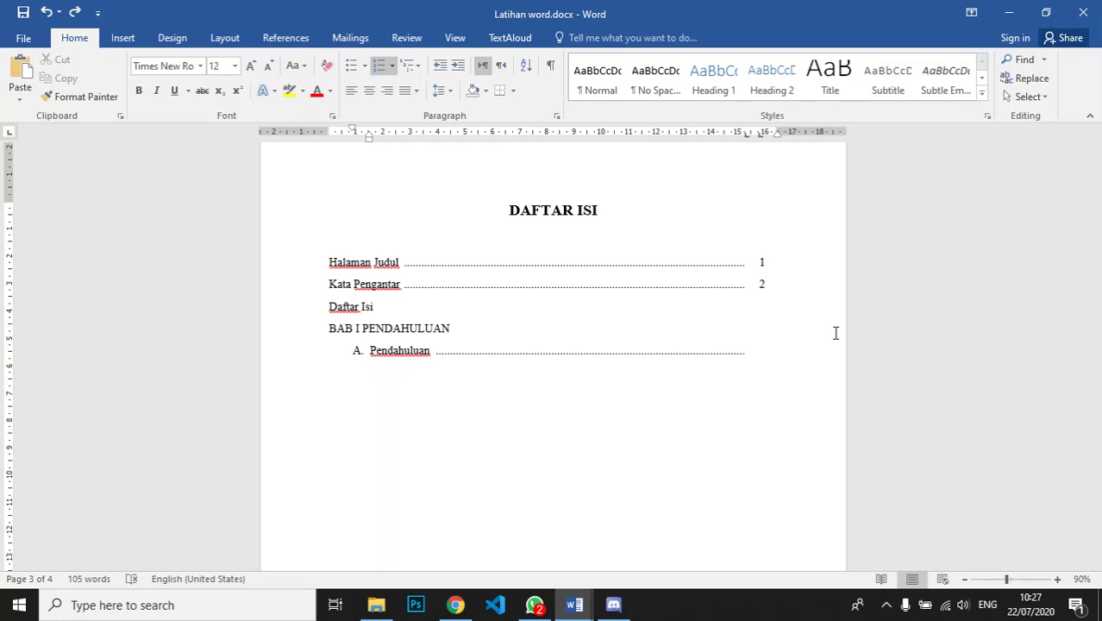
{"action": "key", "text": "Tab"}
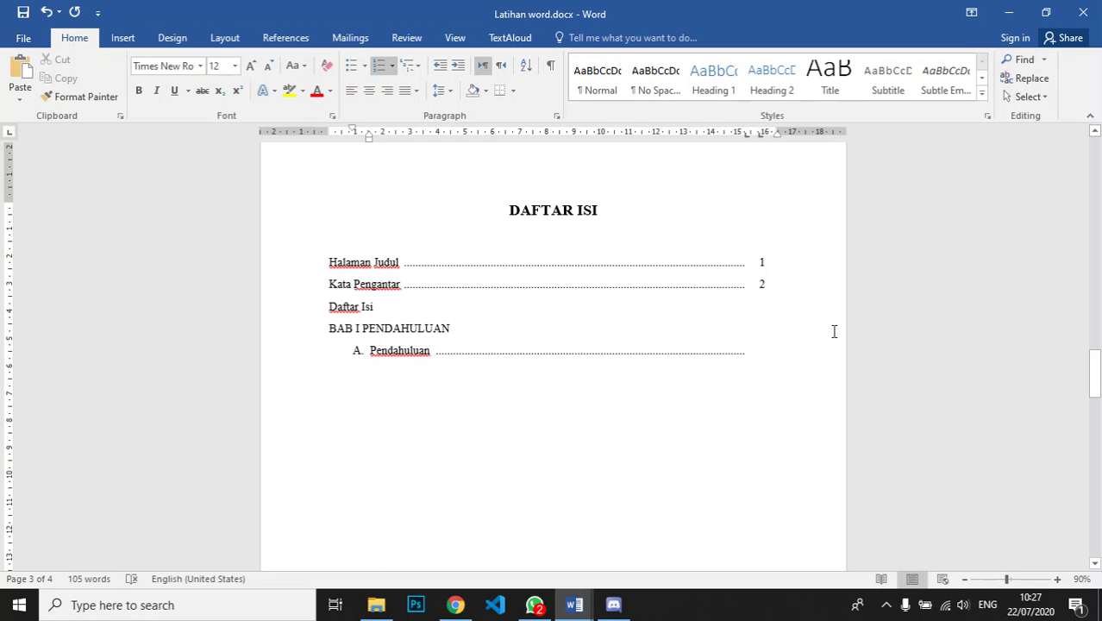
{"action": "left_click", "coordinate": [358, 352]}
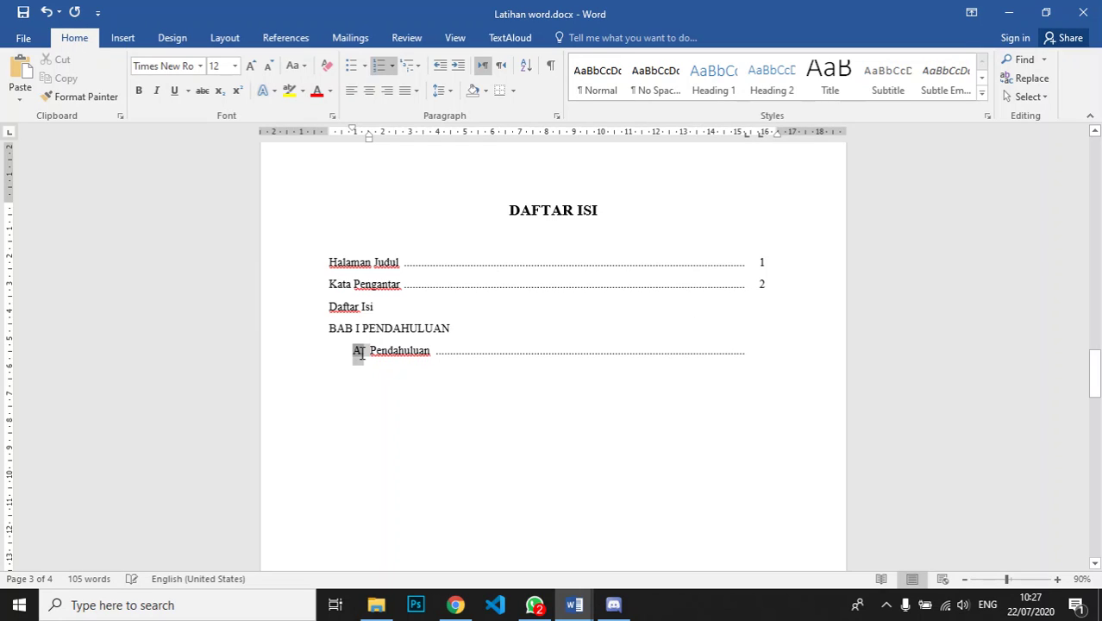
{"action": "left_click", "coordinate": [779, 350]}
{"action": "type", "text": "3"}
{"action": "key", "text": "Return"}
{"action": "type", "text": "alsmd"}
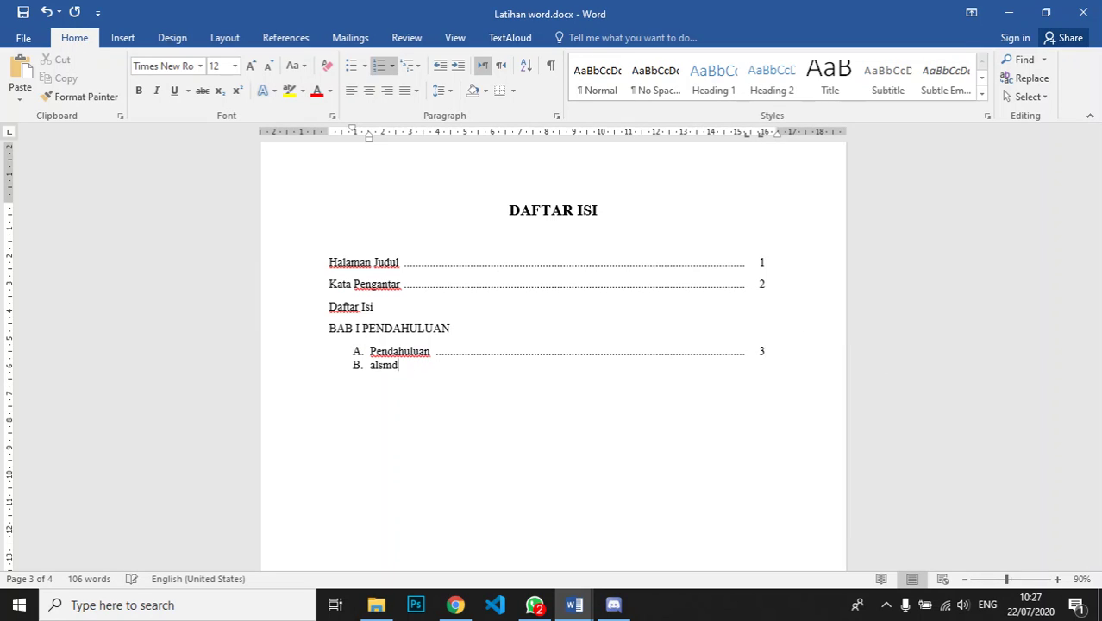
{"action": "key", "text": "BackSpace"}
{"action": "key", "text": "BackSpace"}
{"action": "key", "text": "BackSpace"}
{"action": "key", "text": "BackSpace"}
{"action": "key", "text": "ctrl+z"}
{"action": "type", "text": "La"}
{"action": "key", "text": "BackSpace"}
{"action": "key", "text": "BackSpace"}
Step: Replace the text "Pendahuluan" in item A with "Latar Belakang", keeping its dotted leader and page number
{"action": "key", "text": "shift+Right"}
{"action": "key", "text": "shift+Right"}
{"action": "key", "text": "shift+Right"}
{"action": "key", "text": "shift+Right"}
{"action": "key", "text": "shift+Right"}
{"action": "key", "text": "shift+Right"}
{"action": "key", "text": "shift+Right"}
{"action": "key", "text": "shift+Right"}
{"action": "key", "text": "shift+Right"}
{"action": "key", "text": "shift+Right"}
{"action": "key", "text": "shift+Right"}
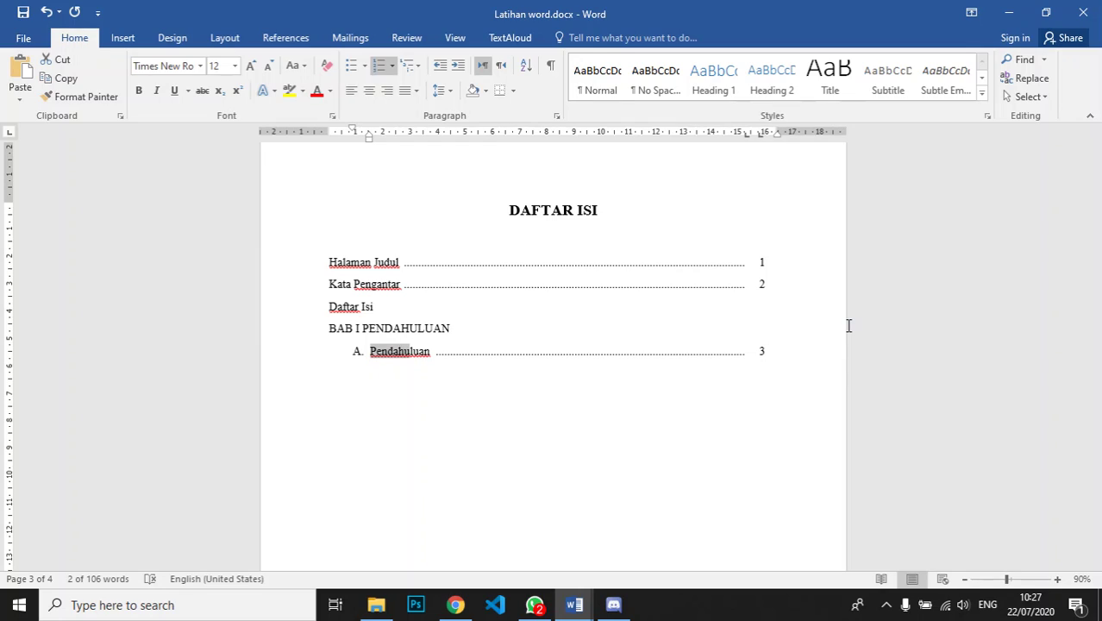
{"action": "type", "text": "Latar Bela"}
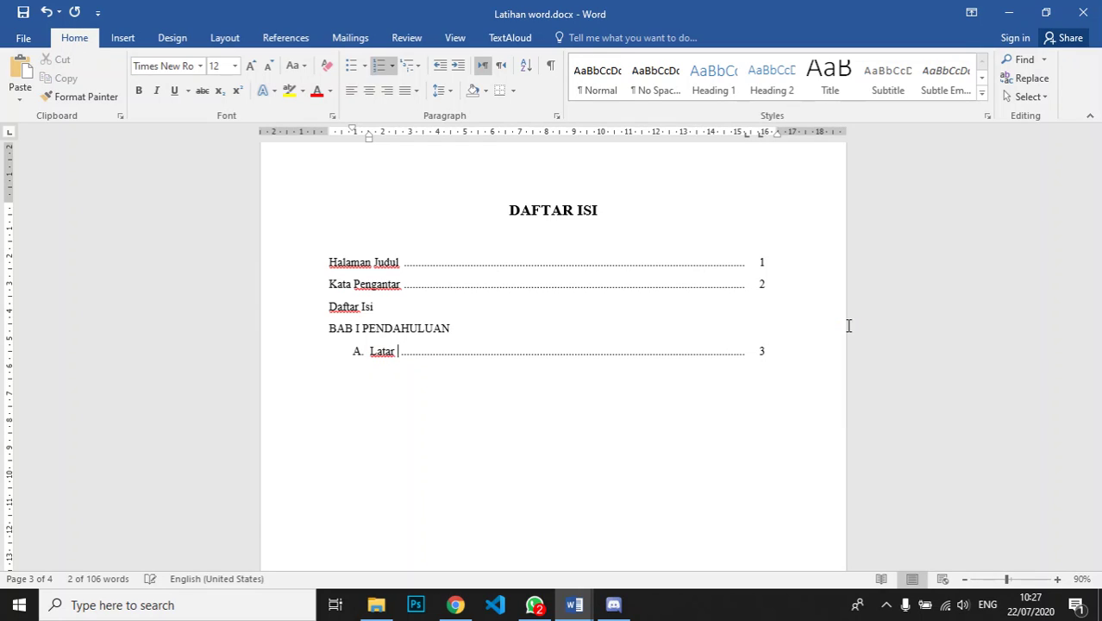
{"action": "type", "text": "kang"}
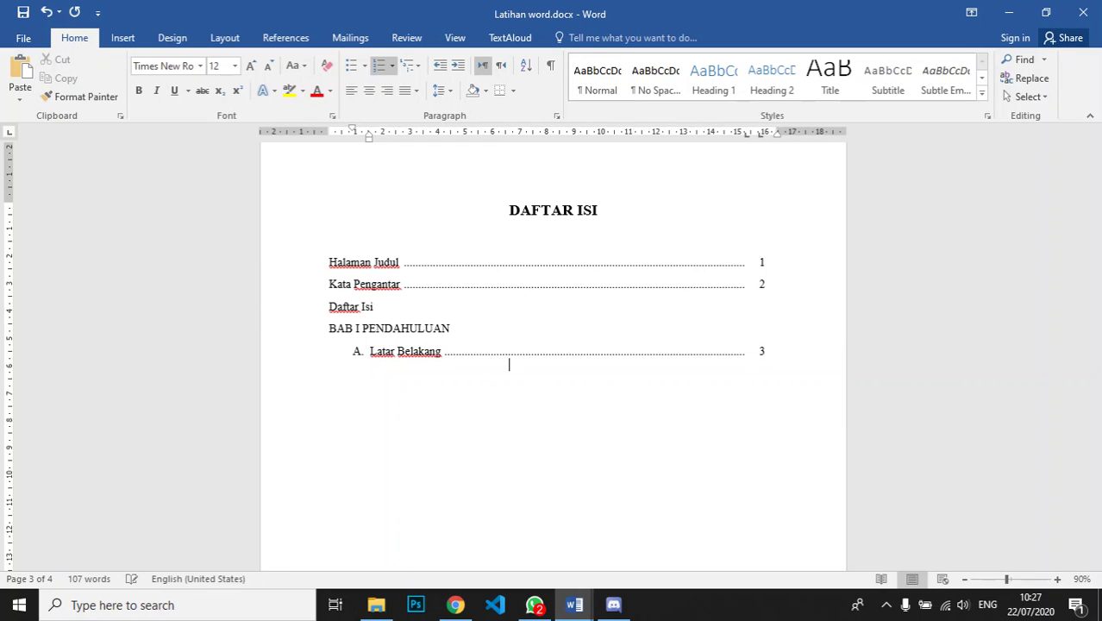
Step: Add item B "Tujuan" with a dotted leader and page number 4
{"action": "key", "text": "Return"}
{"action": "type", "text": "Tujuan"}
{"action": "key", "text": "Tab"}
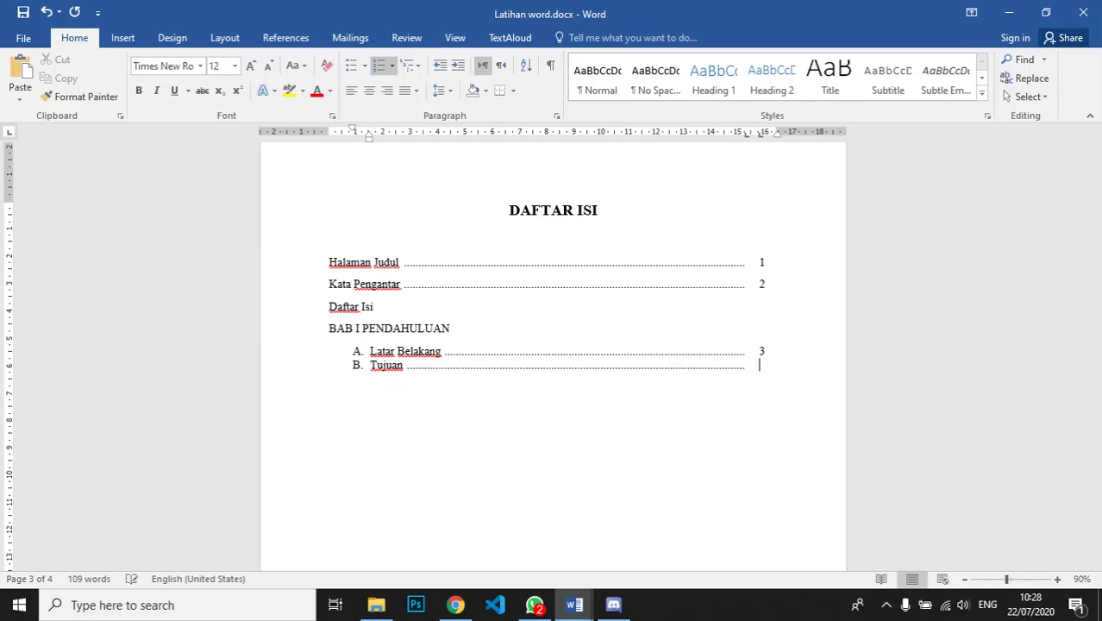
{"action": "type", "text": "4"}
Step: Add item C "Rumusan Masalah" with a dotted leader and page number 5, and start a new list item below
{"action": "key", "text": "Return"}
{"action": "type", "text": "Rumusan Masalah"}
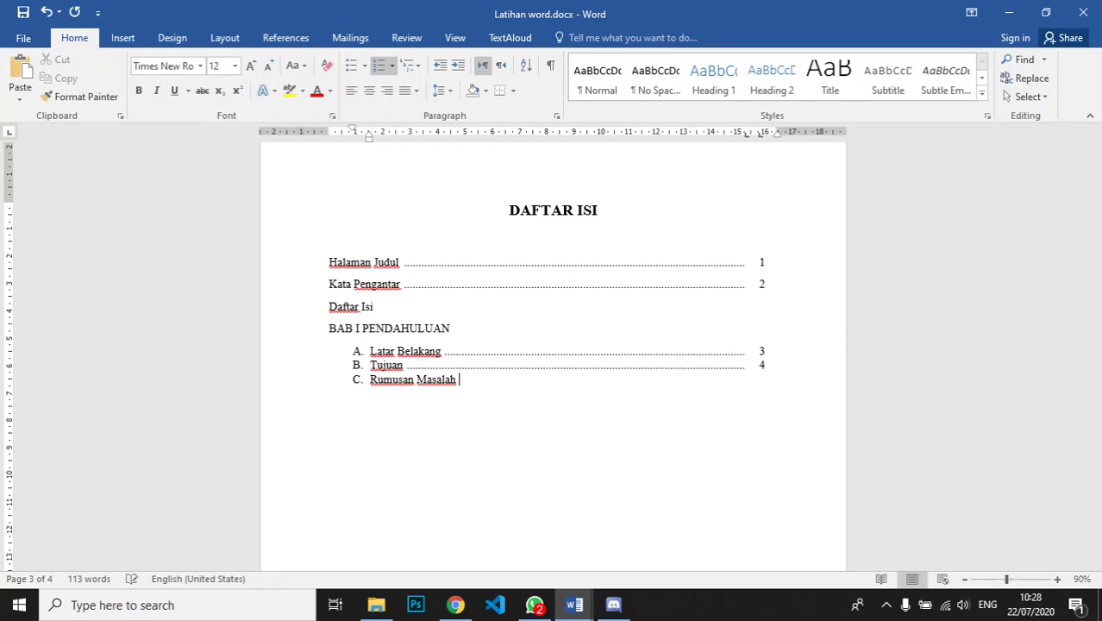
{"action": "key", "text": "Tab"}
{"action": "type", "text": "5"}
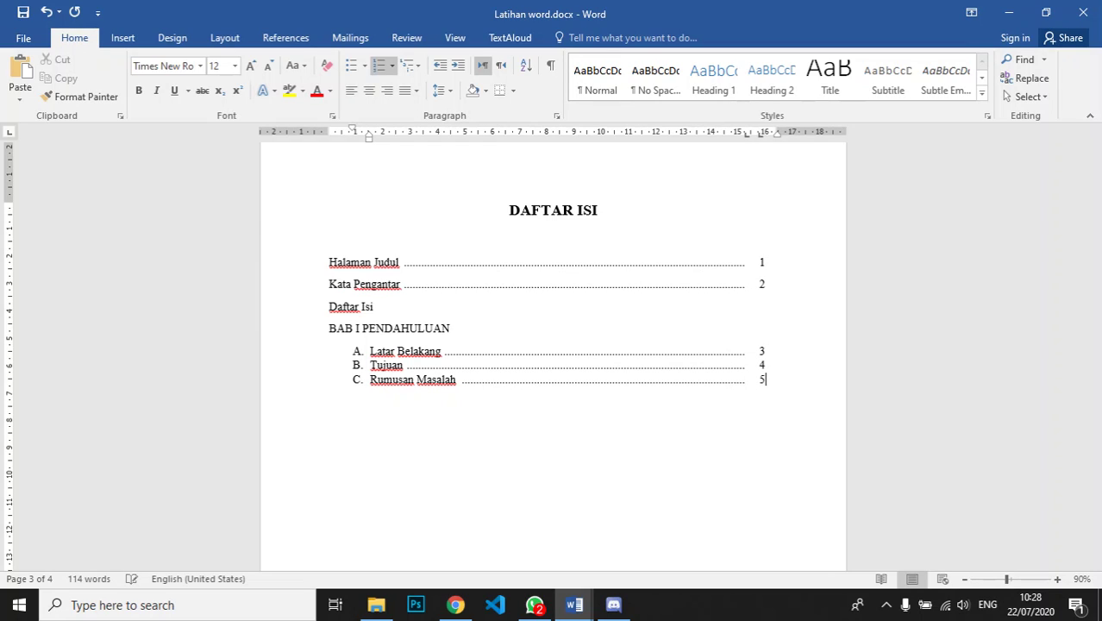
{"action": "key", "text": "Return"}
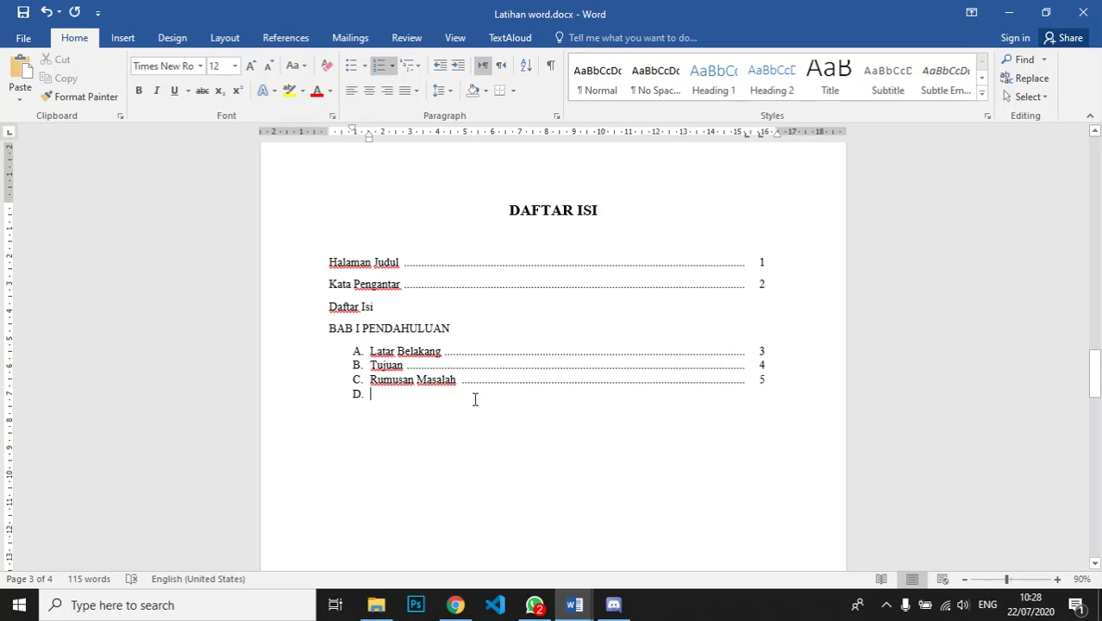
Step: Turn the empty item D into an unnumbered, unindented line reading "BAB II DASAR TEORI" and start a new line below it
{"action": "scroll", "coordinate": [406, 371], "scroll_direction": "down", "scroll_amount": 1}
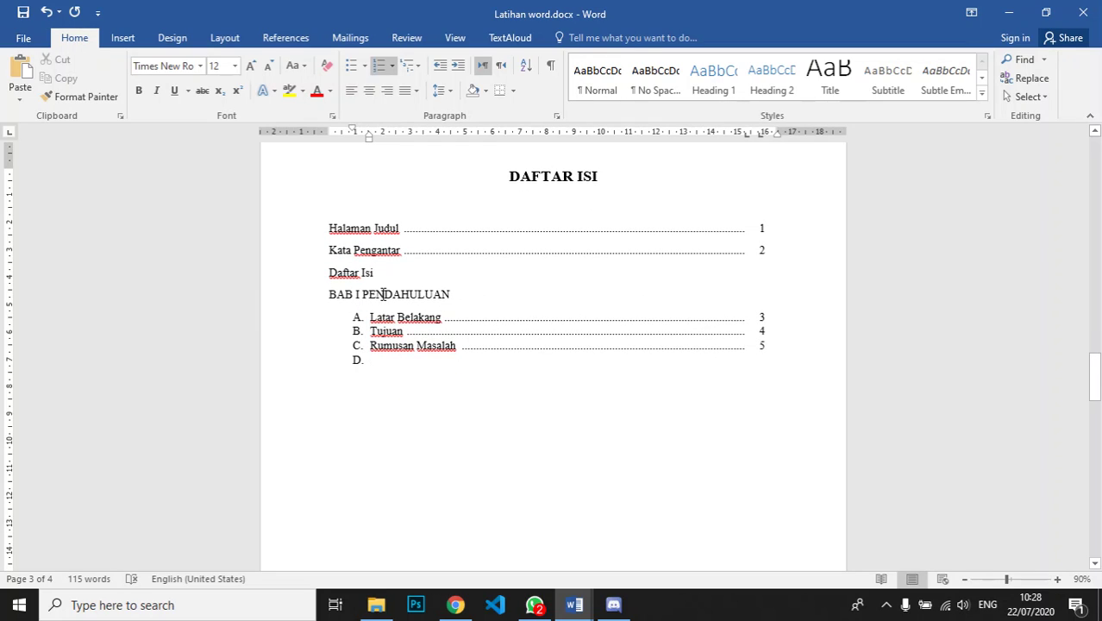
{"action": "left_click_drag", "start_coordinate": [453, 294], "coordinate": [329, 294]}
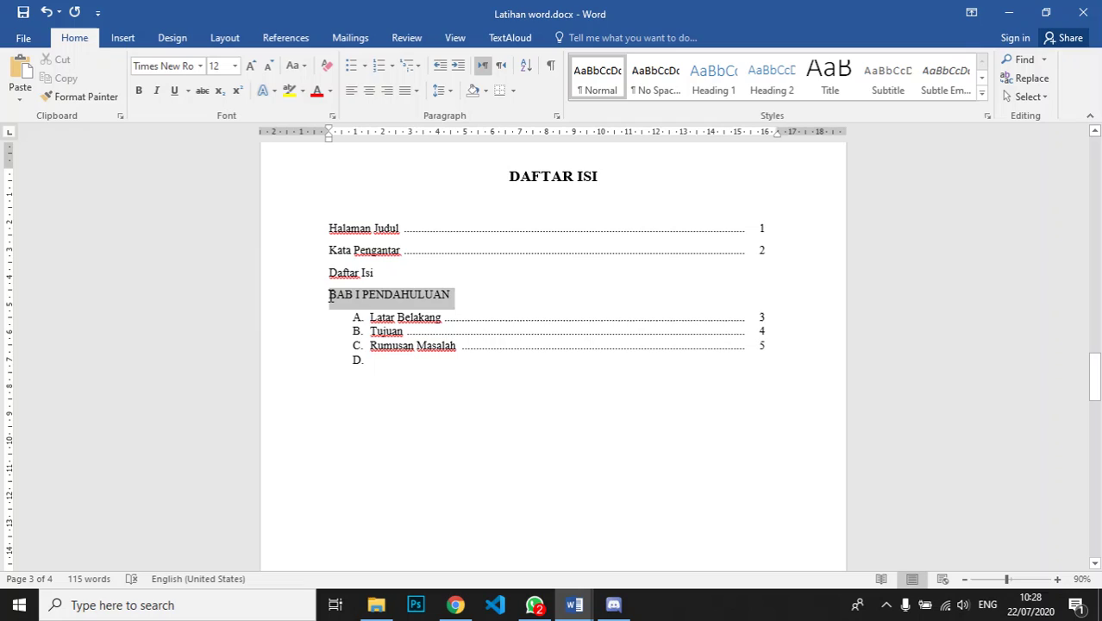
{"action": "left_click", "coordinate": [399, 298]}
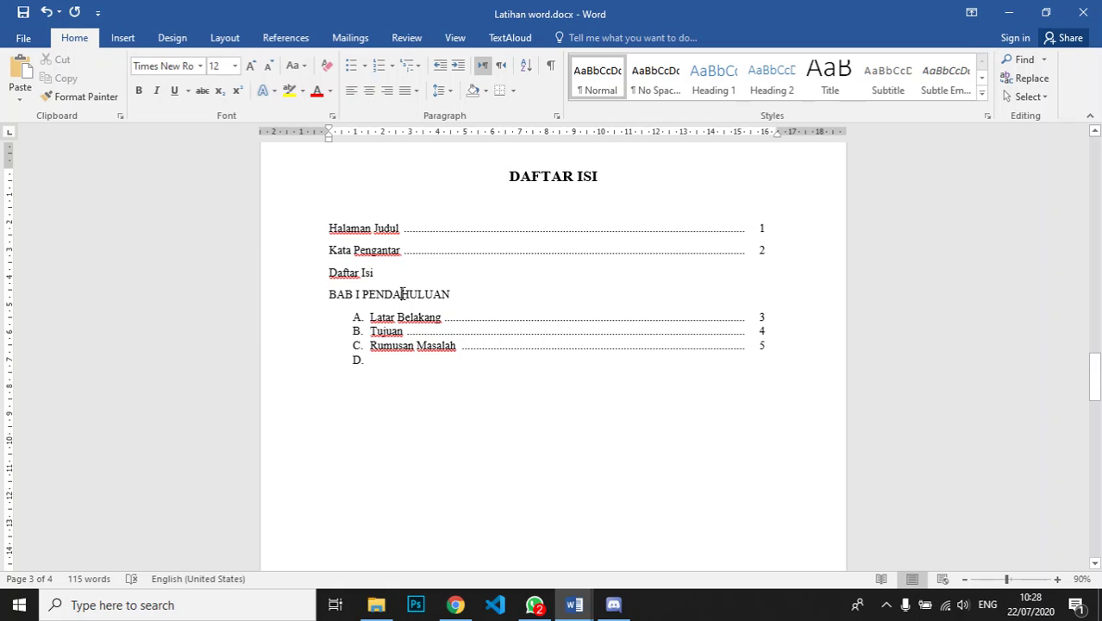
{"action": "left_click", "coordinate": [380, 360]}
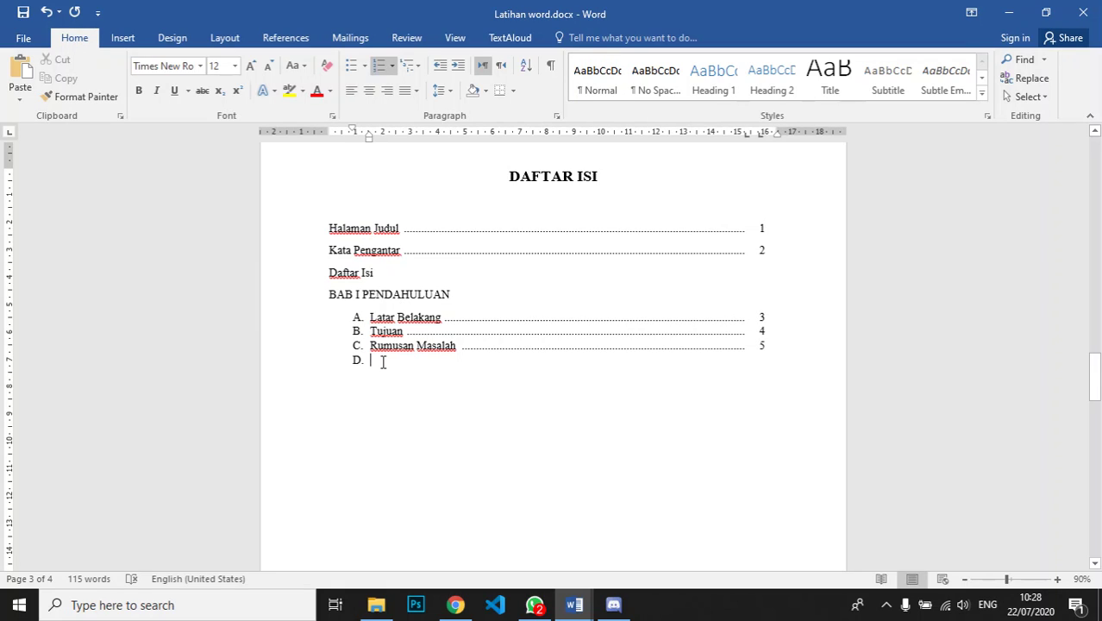
{"action": "key", "text": "BackSpace"}
{"action": "key", "text": "BackSpace"}
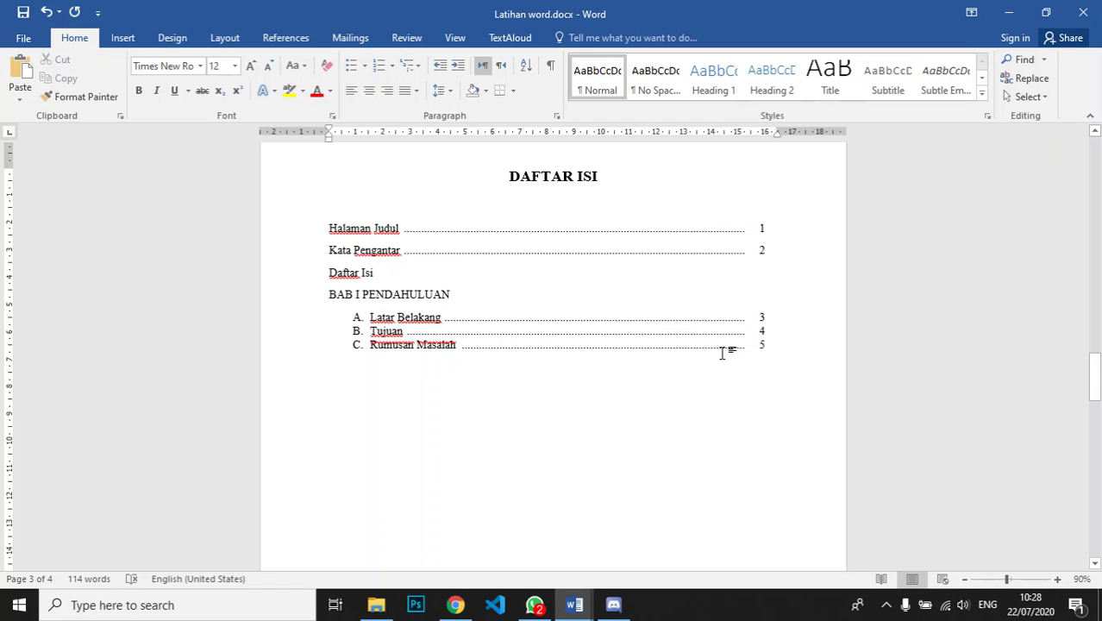
{"action": "type", "text": "BAB "}
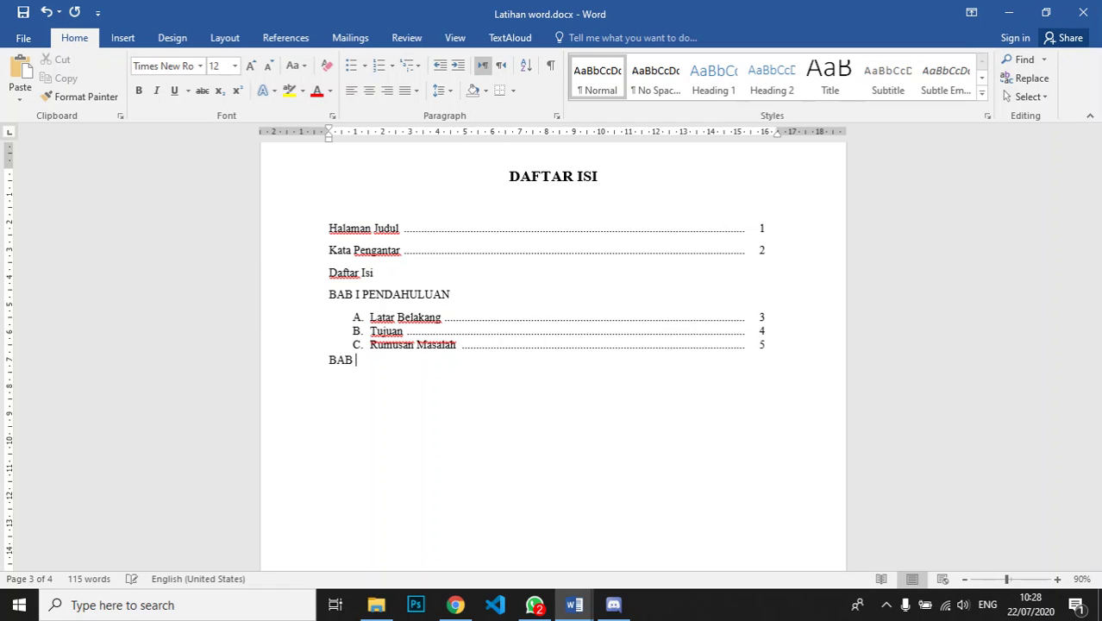
{"action": "type", "text": "II DASAR TEORI"}
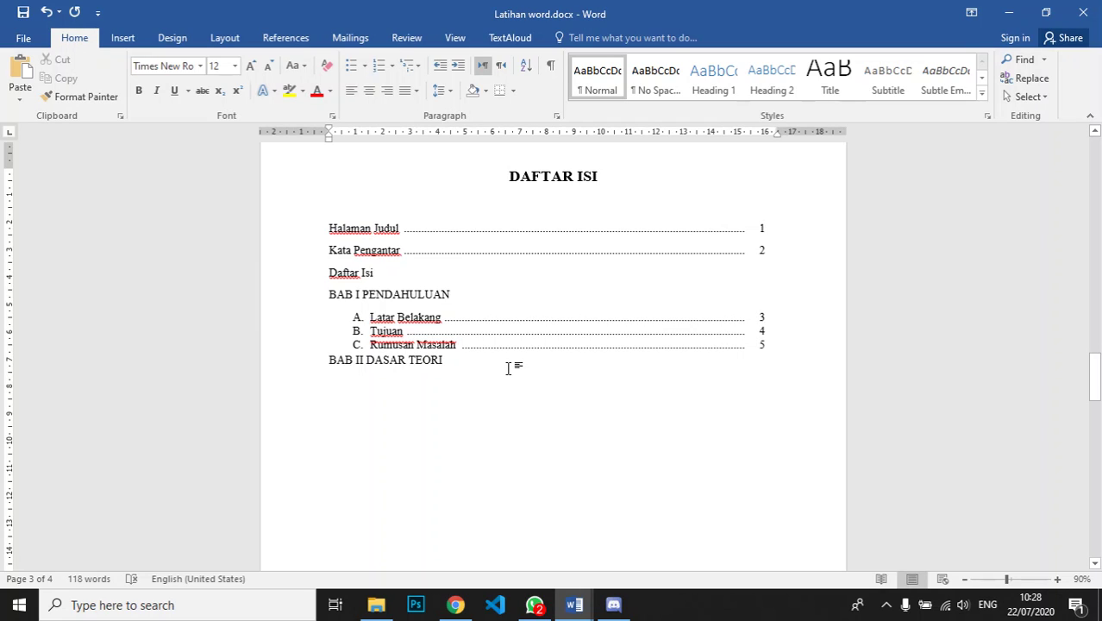
{"action": "key", "text": "Return"}
{"action": "left_click", "coordinate": [385, 315]}
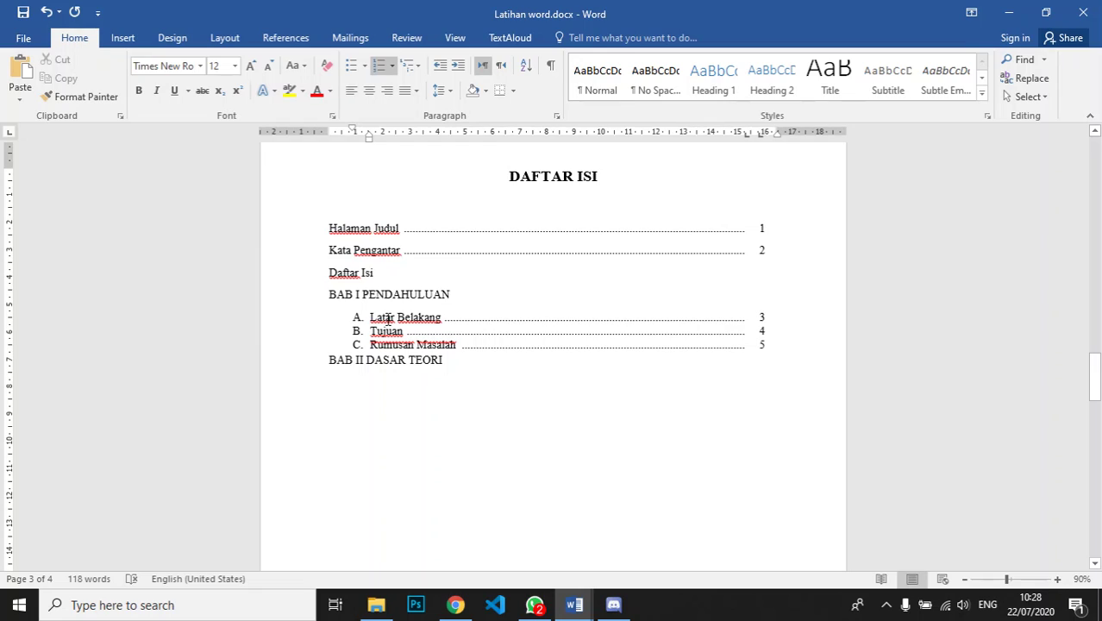
{"action": "left_click", "coordinate": [378, 376]}
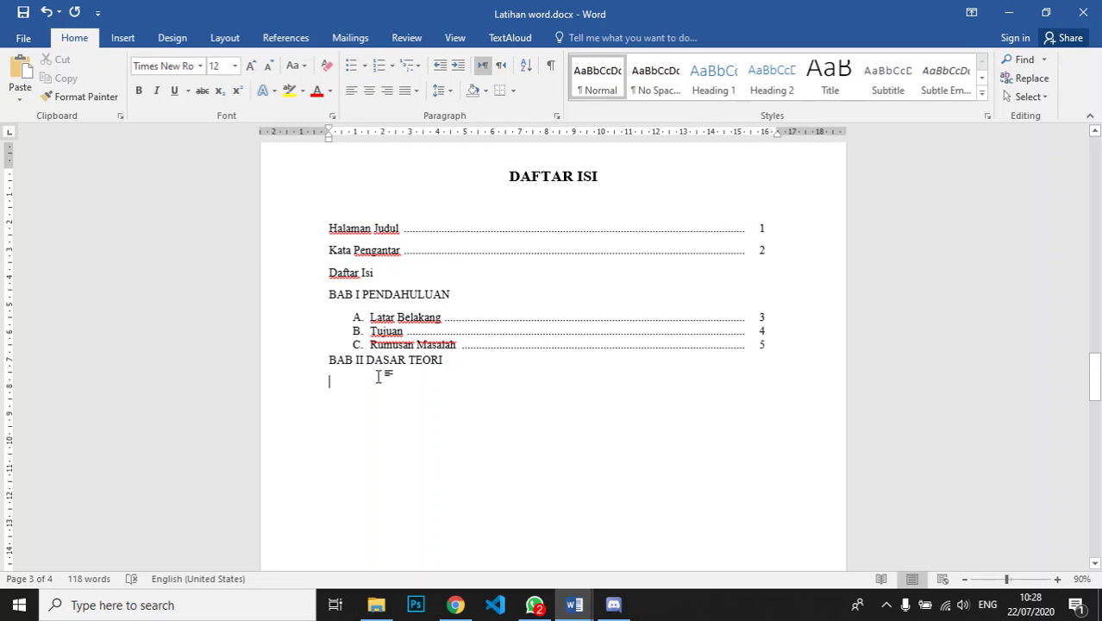
Step: Add lettered items "Hakikat Informatika" and "Peluang Kerja Informatika" under BAB II DASAR TEORI, and start a new list item below
{"action": "type", "text": "D. "}
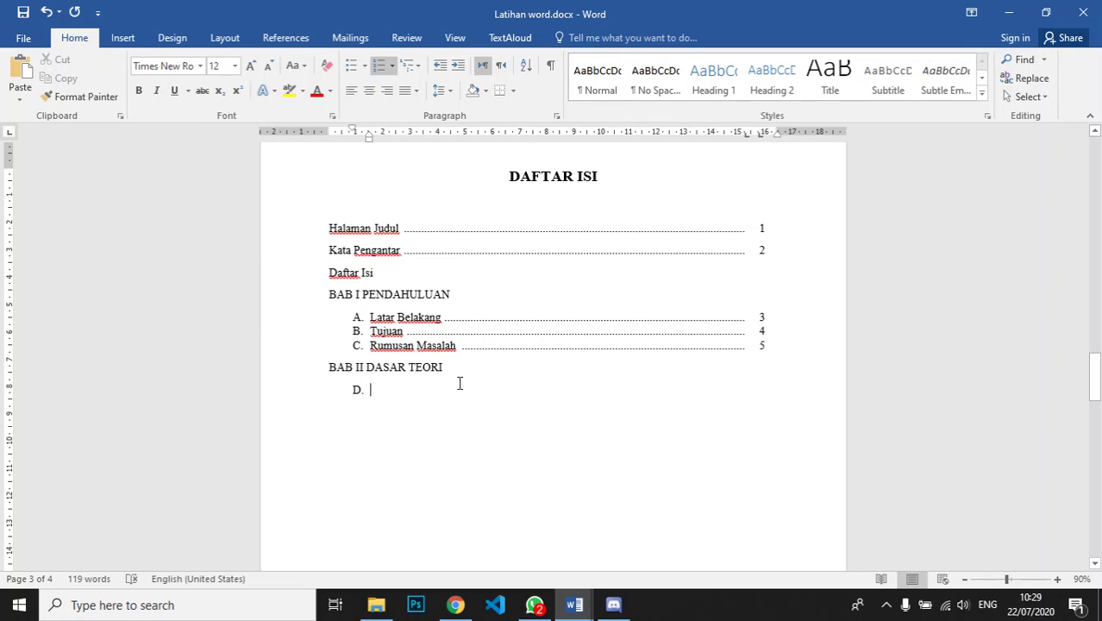
{"action": "type", "text": "Hakikat Ir"}
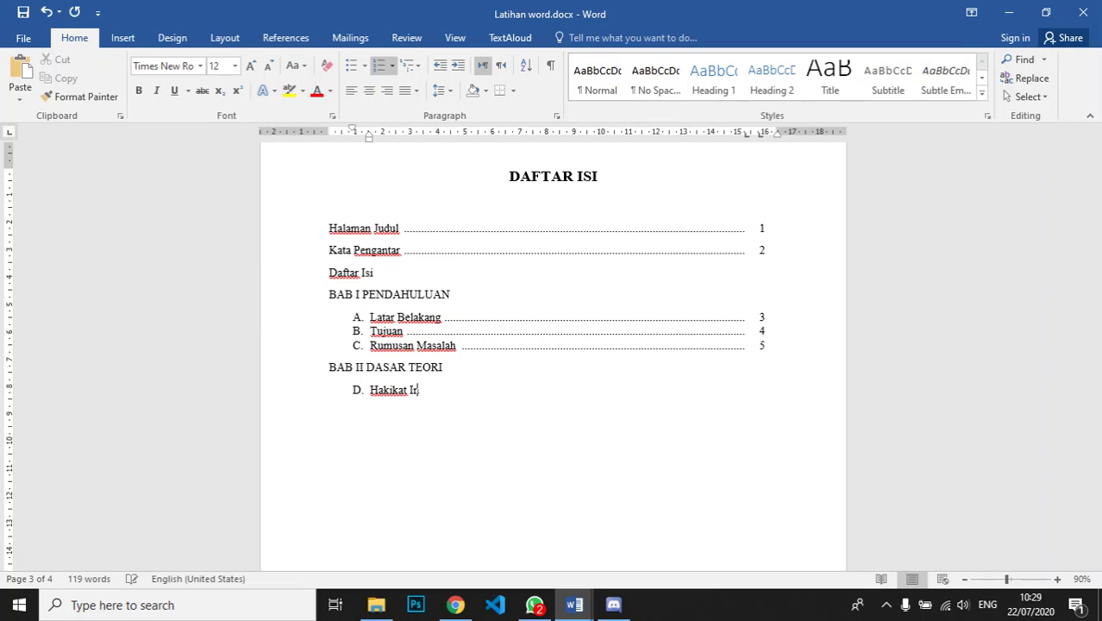
{"action": "key", "text": "BackSpace"}
{"action": "type", "text": "nformati"}
{"action": "type", "text": "ka"}
{"action": "key", "text": "Return"}
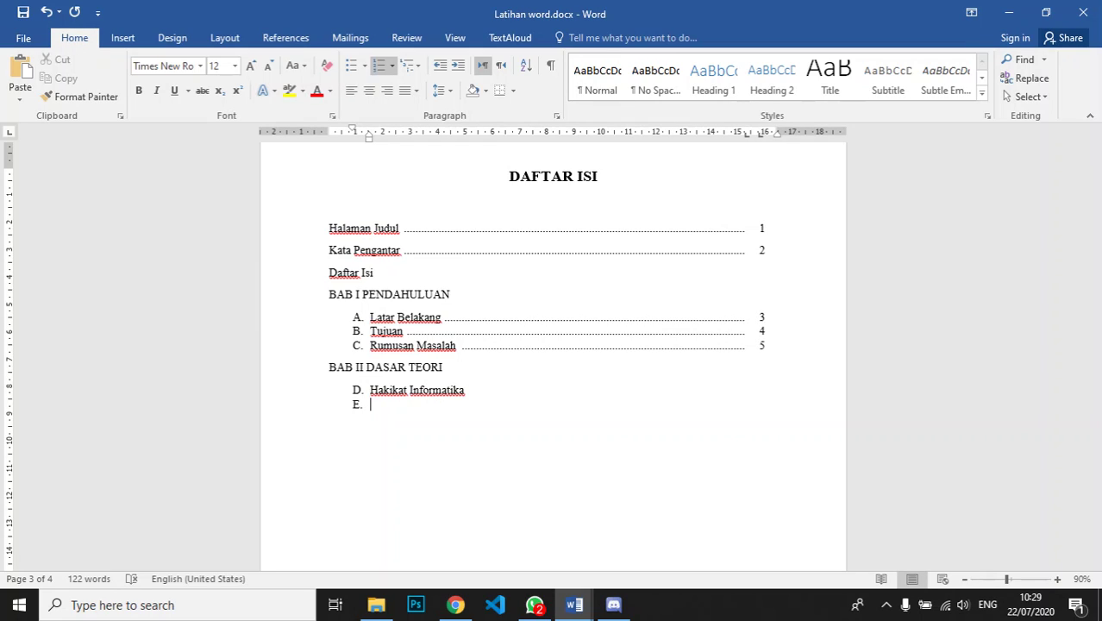
{"action": "type", "text": "Peluang Kerja Informatika"}
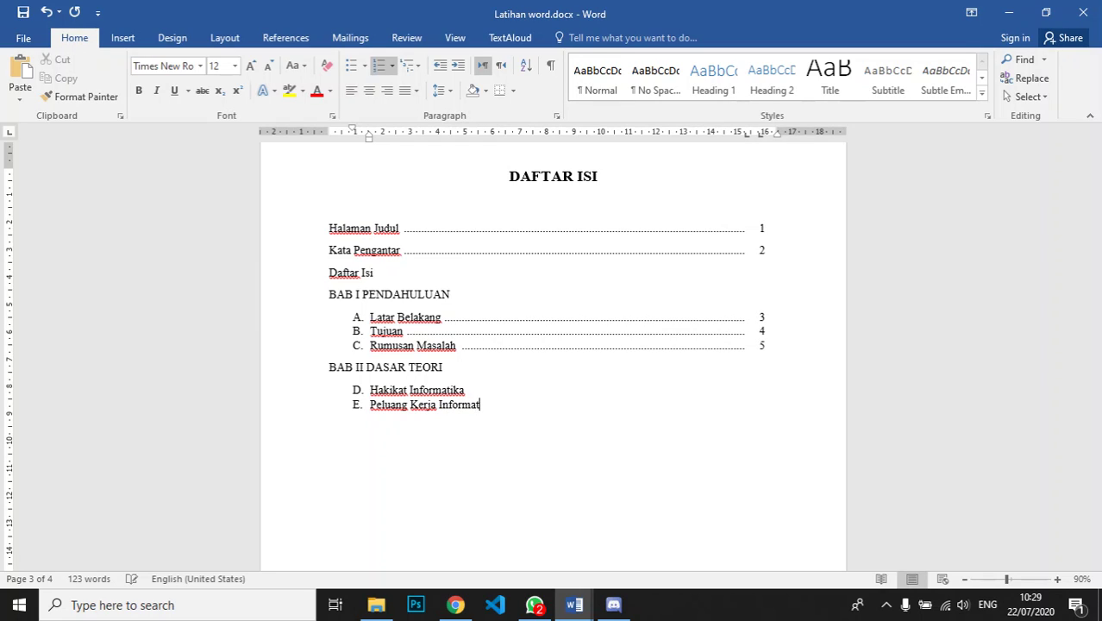
{"action": "key", "text": "Return"}
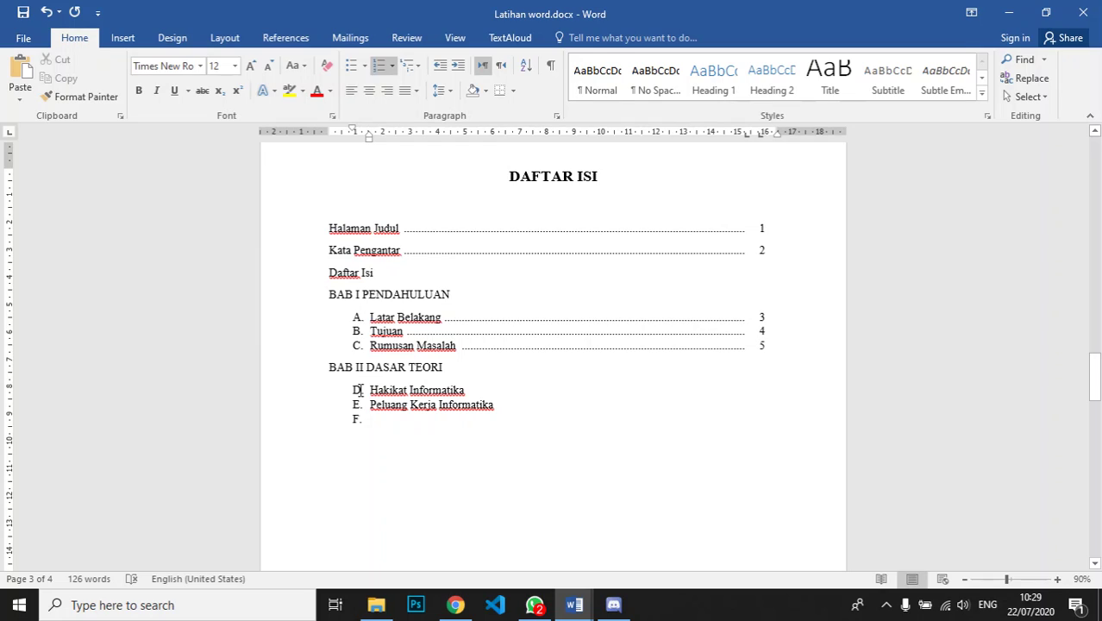
Step: Restart the lettering of the BAB II DASAR TEORI list at A and undo the extra indent on its first item
{"action": "right_click", "coordinate": [361, 390]}
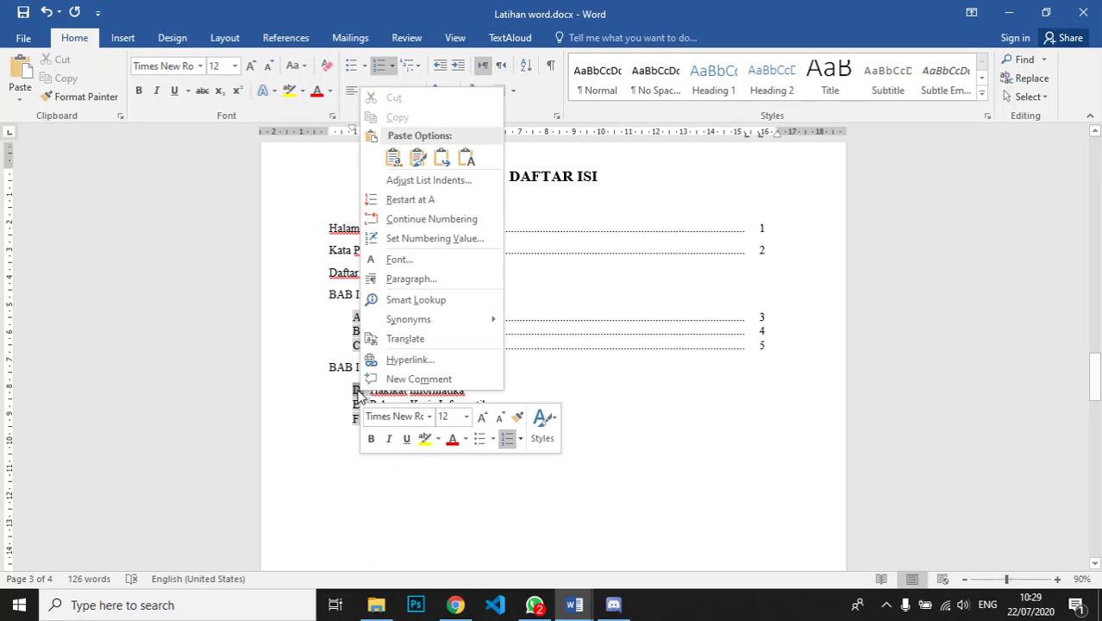
{"action": "left_click", "coordinate": [443, 202]}
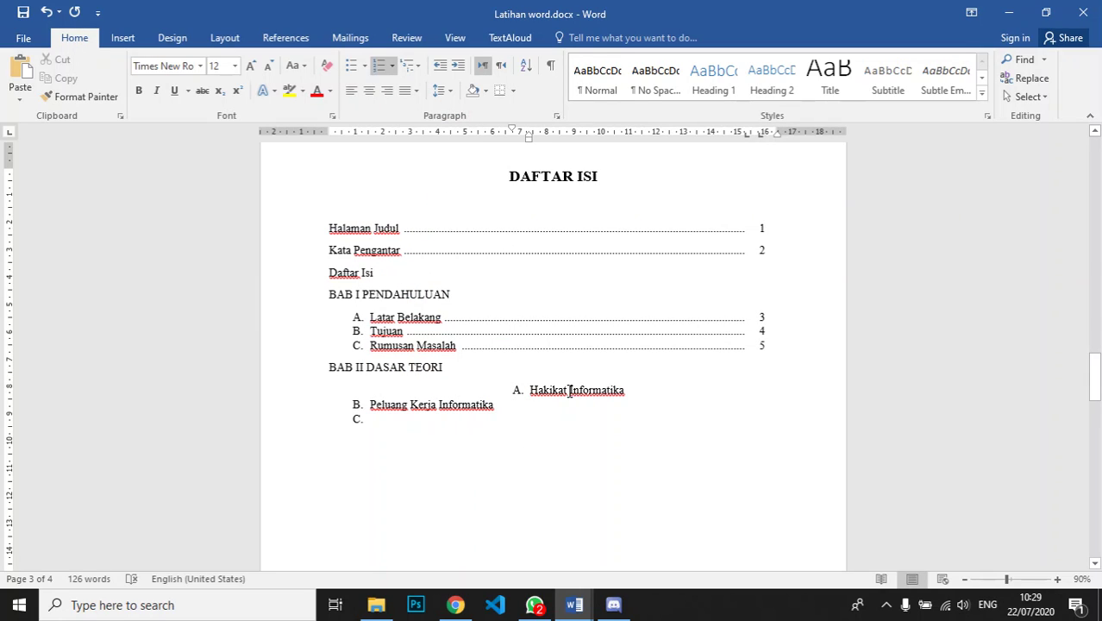
{"action": "left_click", "coordinate": [409, 406]}
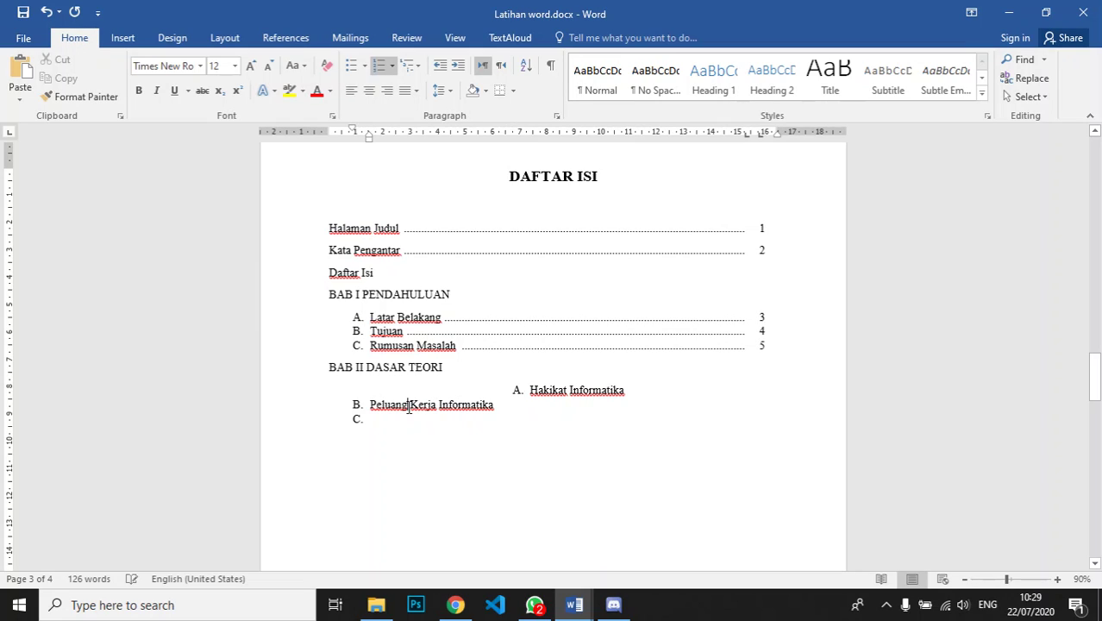
{"action": "left_click", "coordinate": [426, 347]}
{"action": "left_click", "coordinate": [545, 390]}
{"action": "key", "text": "ctrl+z"}
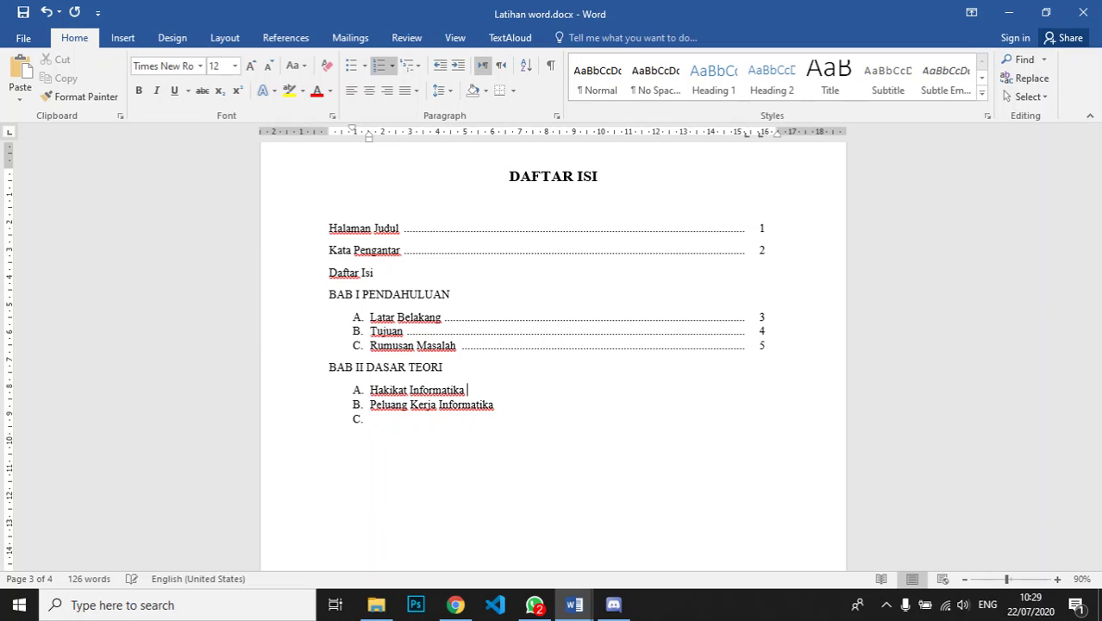
Step: Add dotted leaders with page number 6 to "Hakikat Informatika" and page number 7 to "Peluang Kerja Informatika"
{"action": "key", "text": "Tab"}
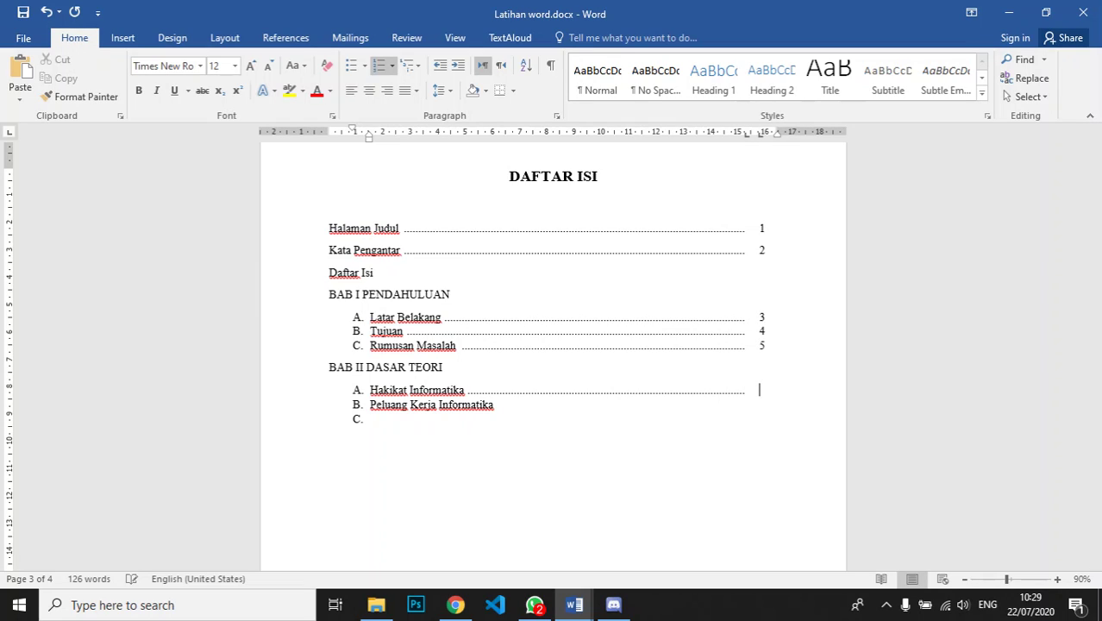
{"action": "type", "text": "6"}
{"action": "left_click", "coordinate": [494, 405]}
{"action": "key", "text": "Tab"}
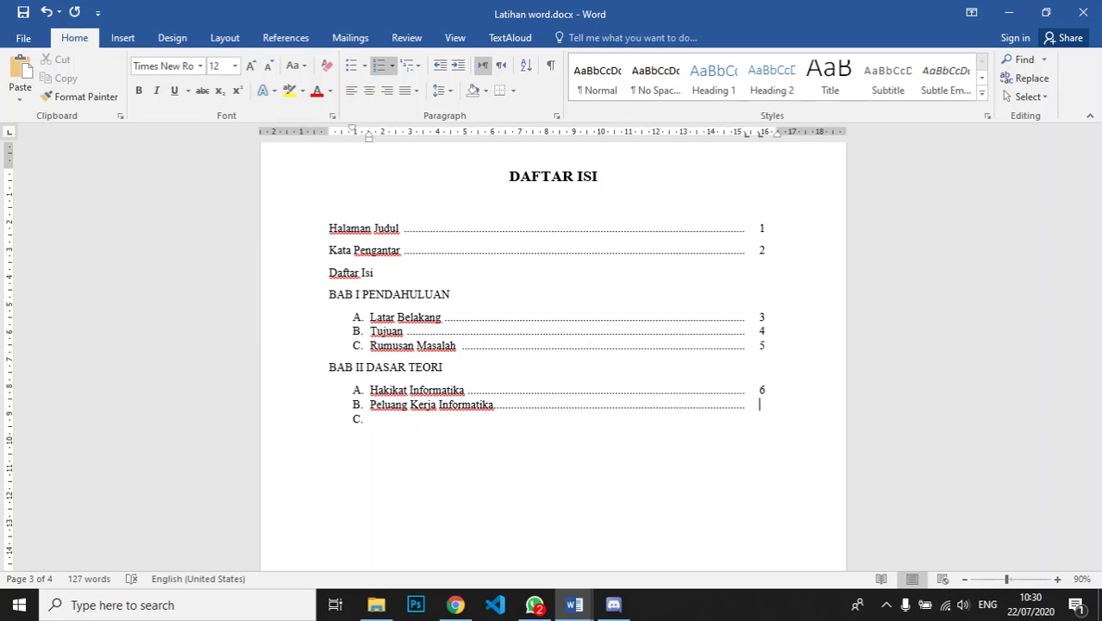
{"action": "type", "text": "7"}
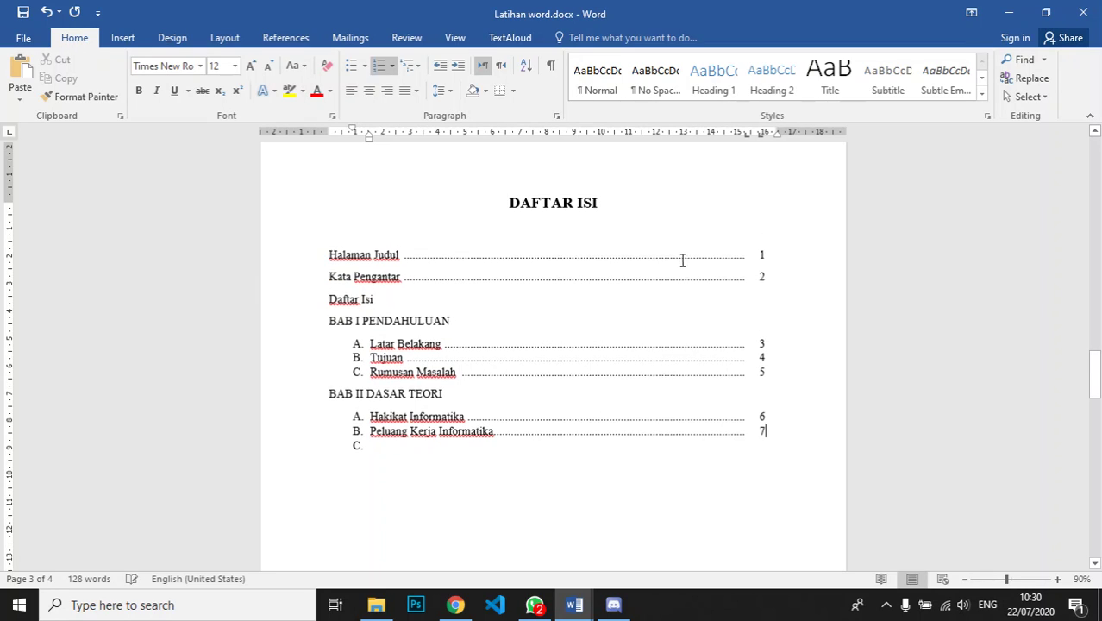
{"action": "scroll", "coordinate": [524, 288], "scroll_direction": "up", "scroll_amount": 3}
{"action": "scroll", "coordinate": [774, 530], "scroll_direction": "down", "scroll_amount": 2}
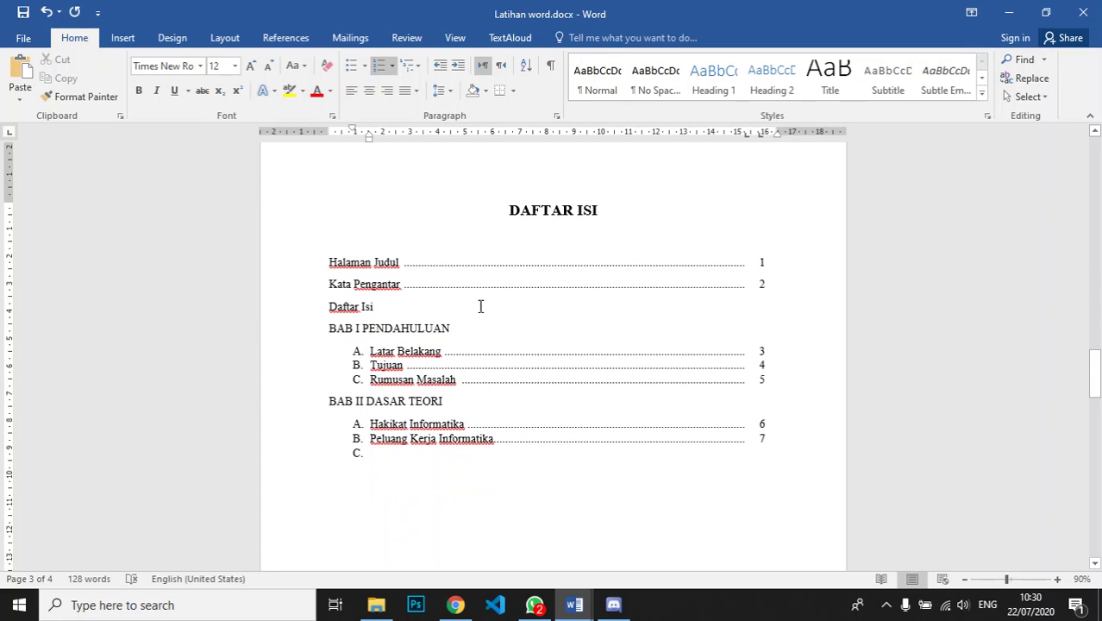
{"action": "scroll", "coordinate": [675, 357], "scroll_direction": "down", "scroll_amount": 2}
{"action": "scroll", "coordinate": [527, 363], "scroll_direction": "up", "scroll_amount": 1}
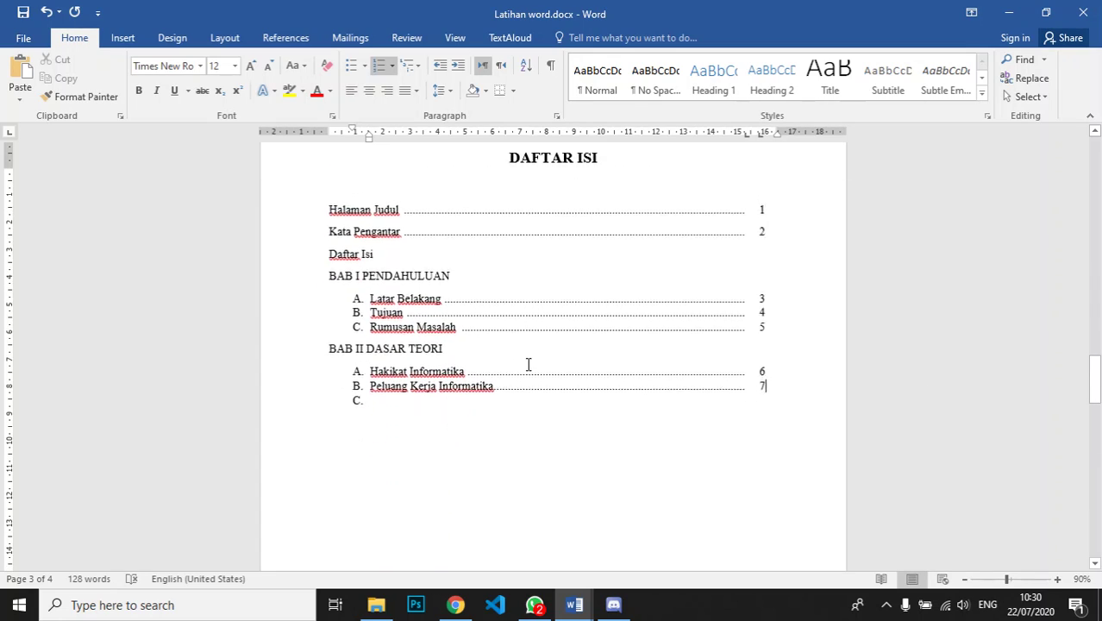